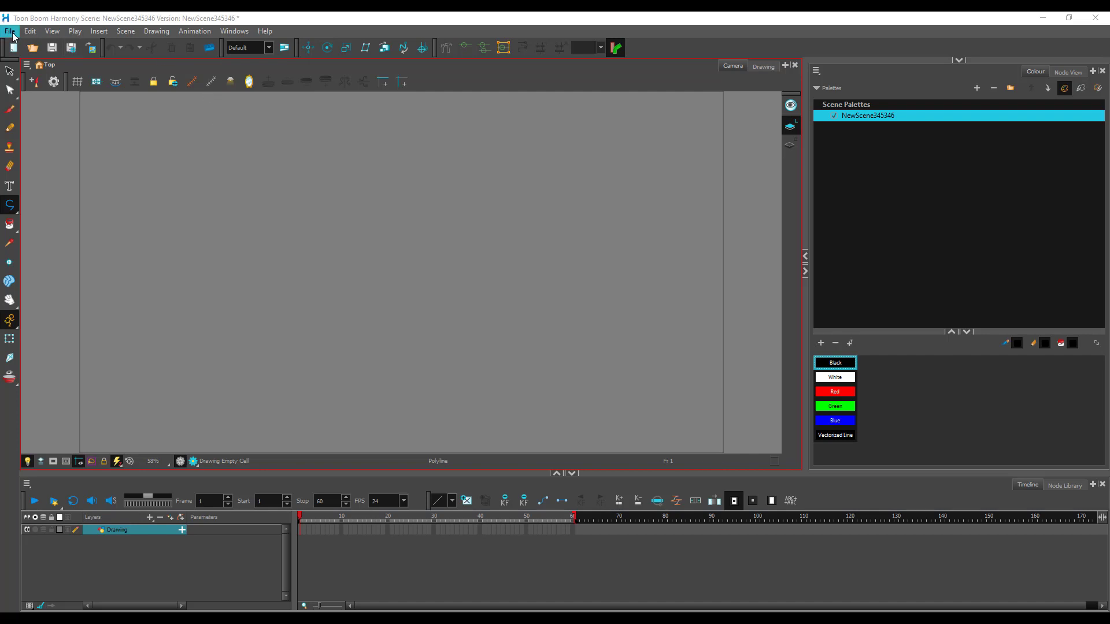
- Import Turtle.jpg from the Desktop as a Toon Boom bitmap drawing on a single new layer named Turtle
left_click(10, 32)
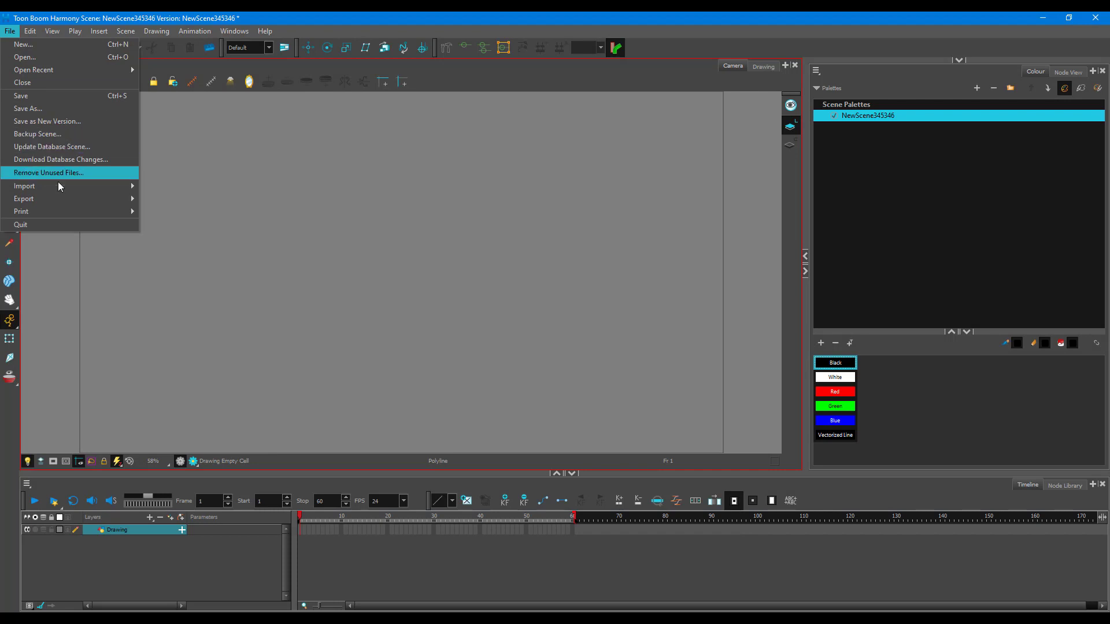
mouse_move(64, 193)
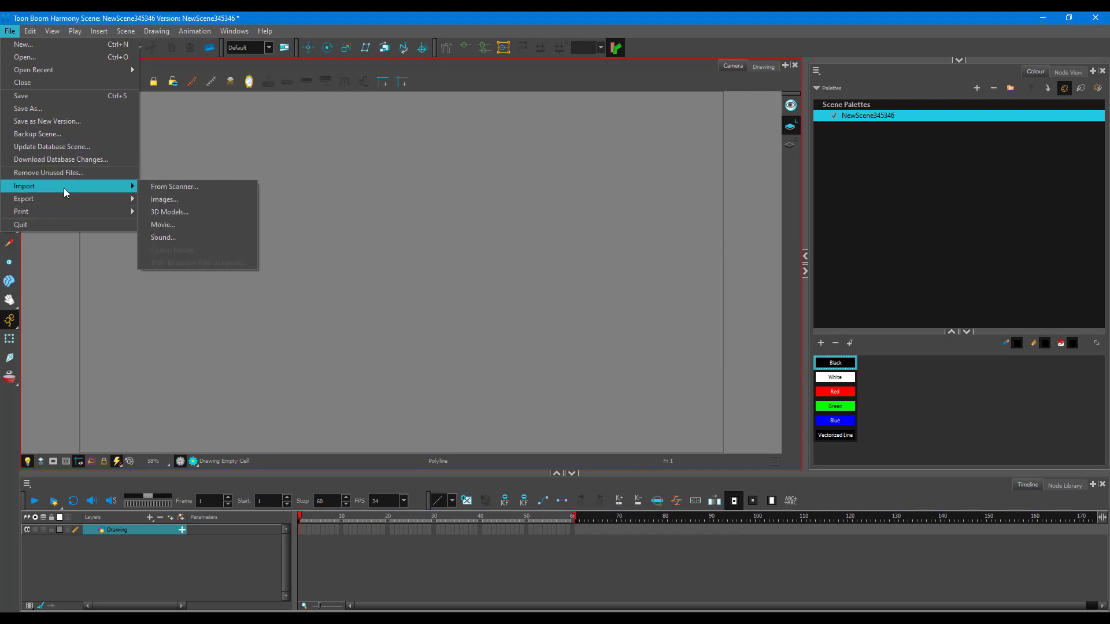
left_click(200, 200)
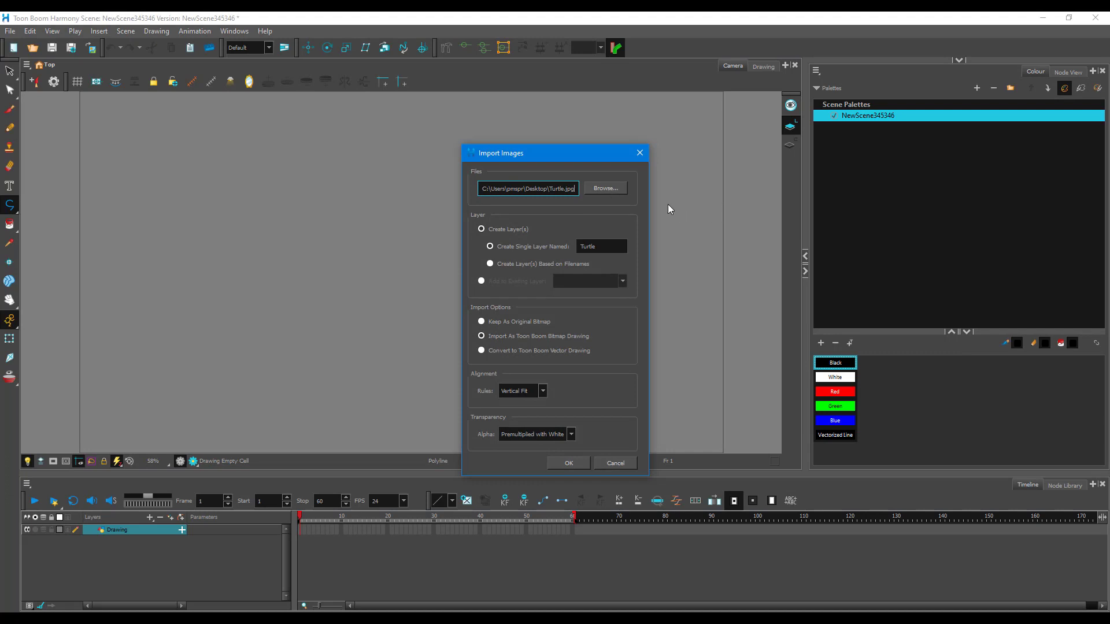
left_click(619, 186)
left_click(604, 253)
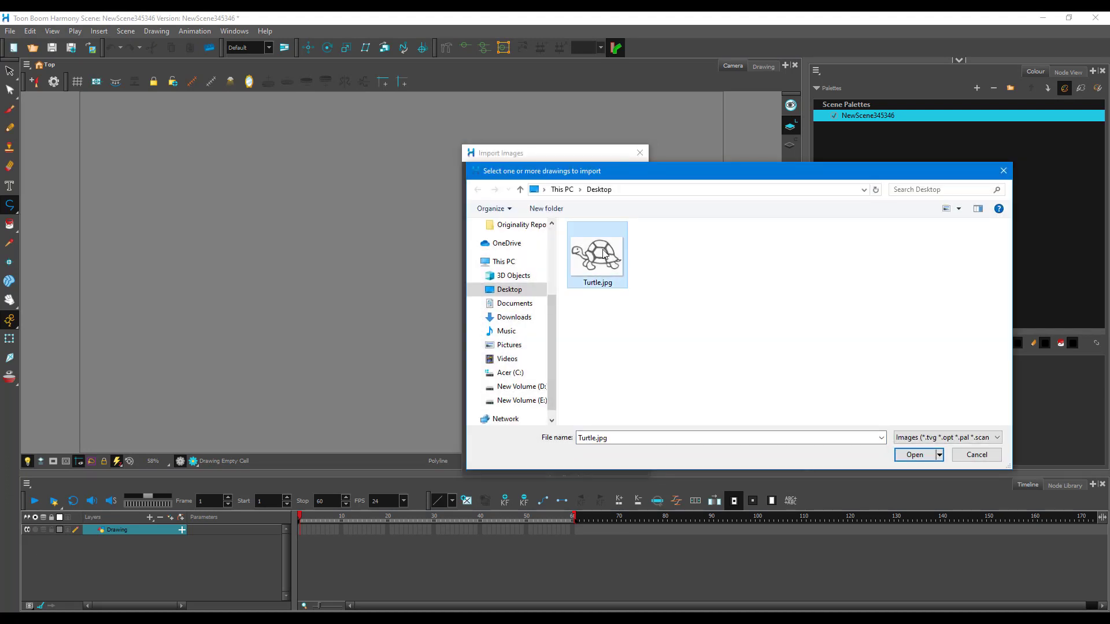
left_click_drag(691, 348, 538, 247)
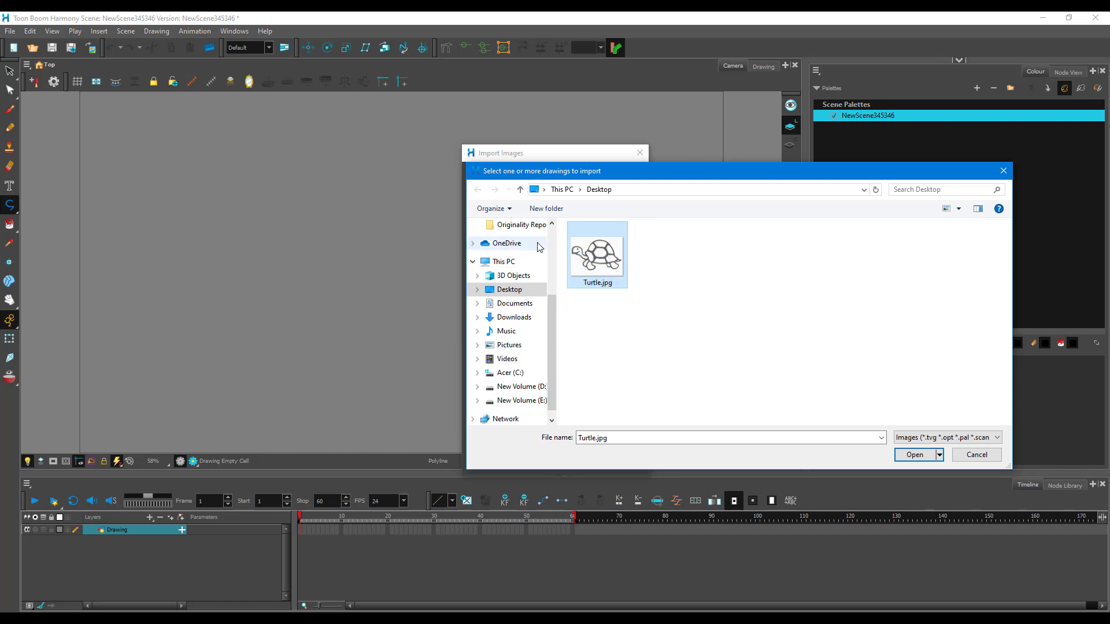
left_click(915, 455)
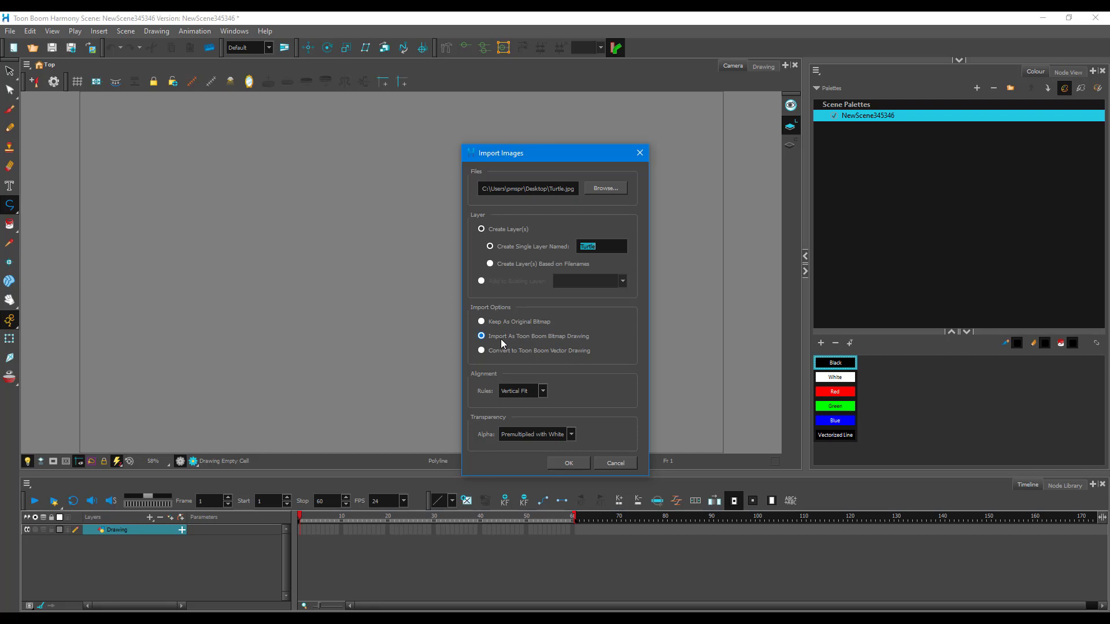
left_click(566, 464)
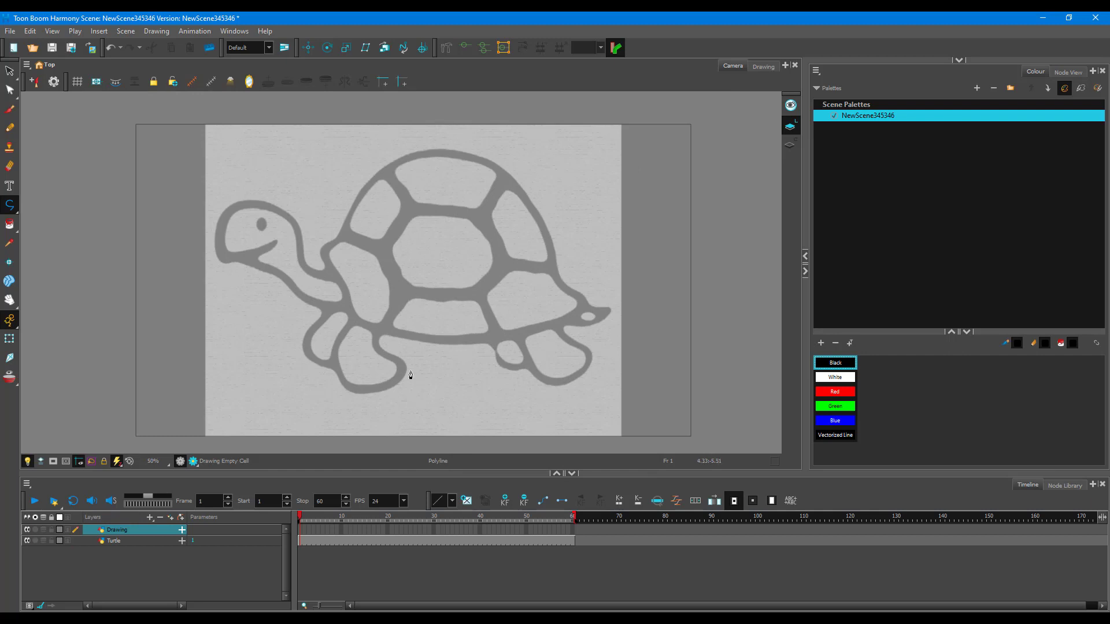
- Scale down the turtle image on the Turtle layer and position it near the centre of the camera frame
left_click(116, 542)
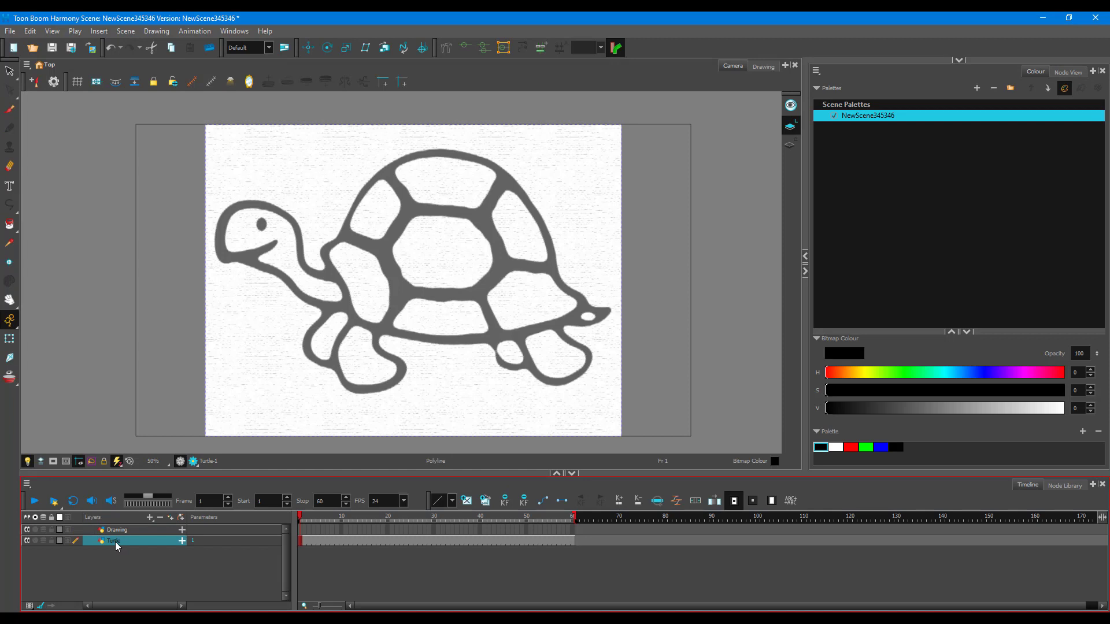
left_click(11, 72)
left_click(224, 138)
left_click_drag(206, 124, 260, 167)
left_click_drag(408, 264, 384, 242)
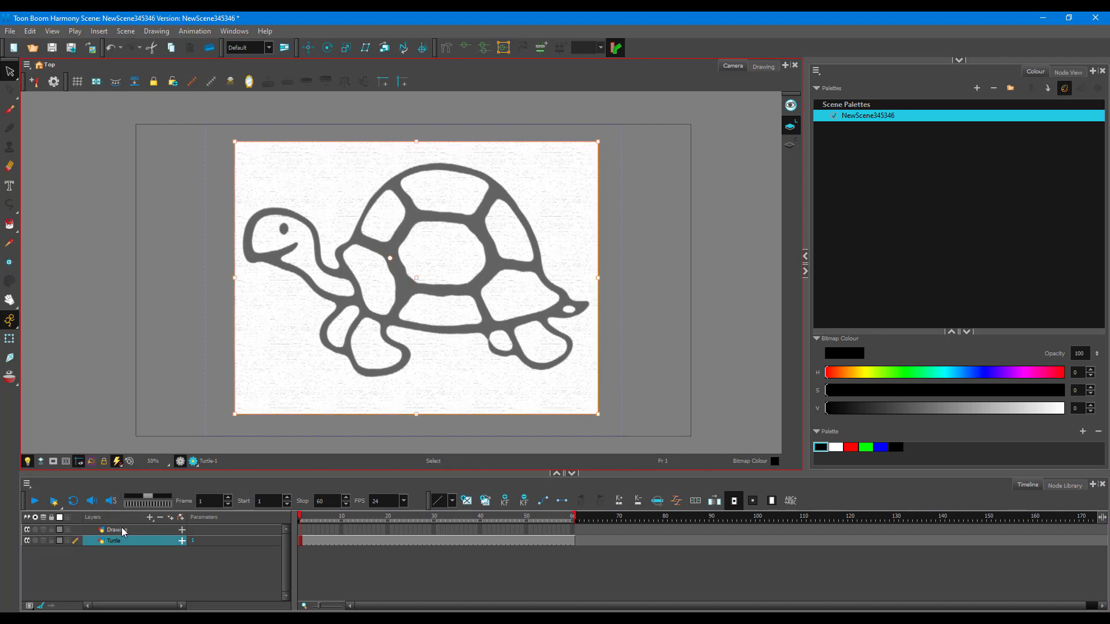
- Make the Drawing layer active with the light table on, and lock the Turtle reference layer
left_click(116, 530)
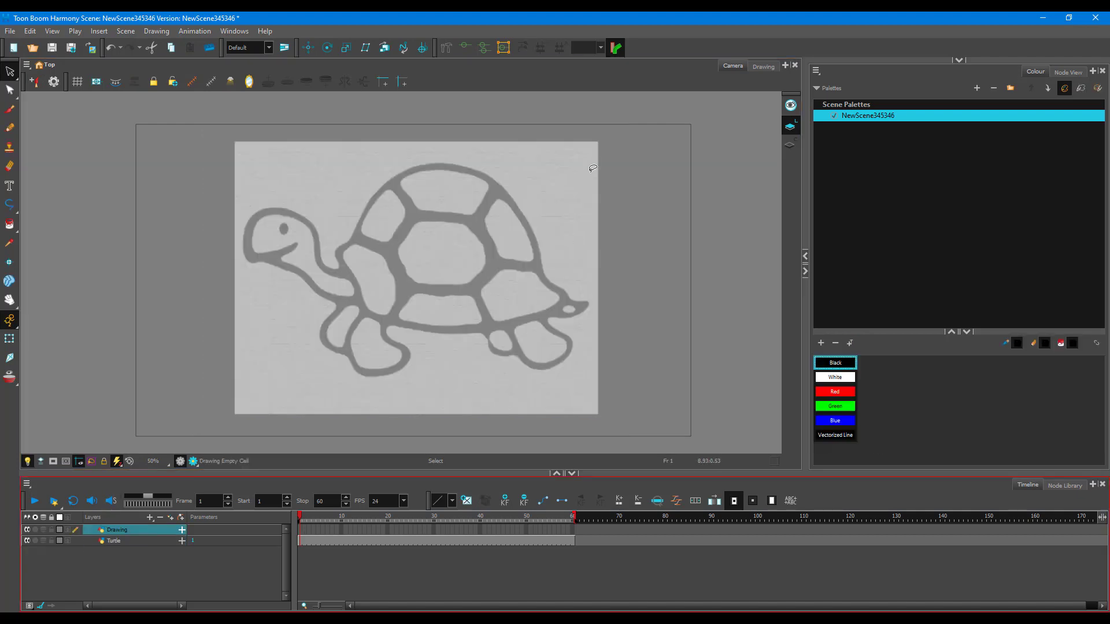
left_click(28, 462)
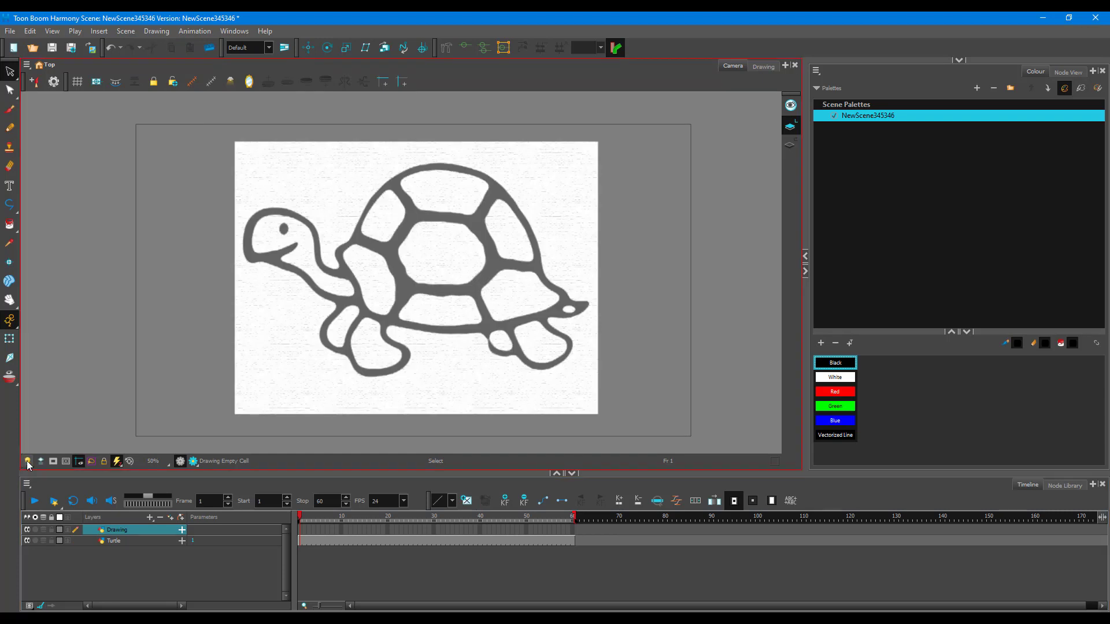
left_click(27, 462)
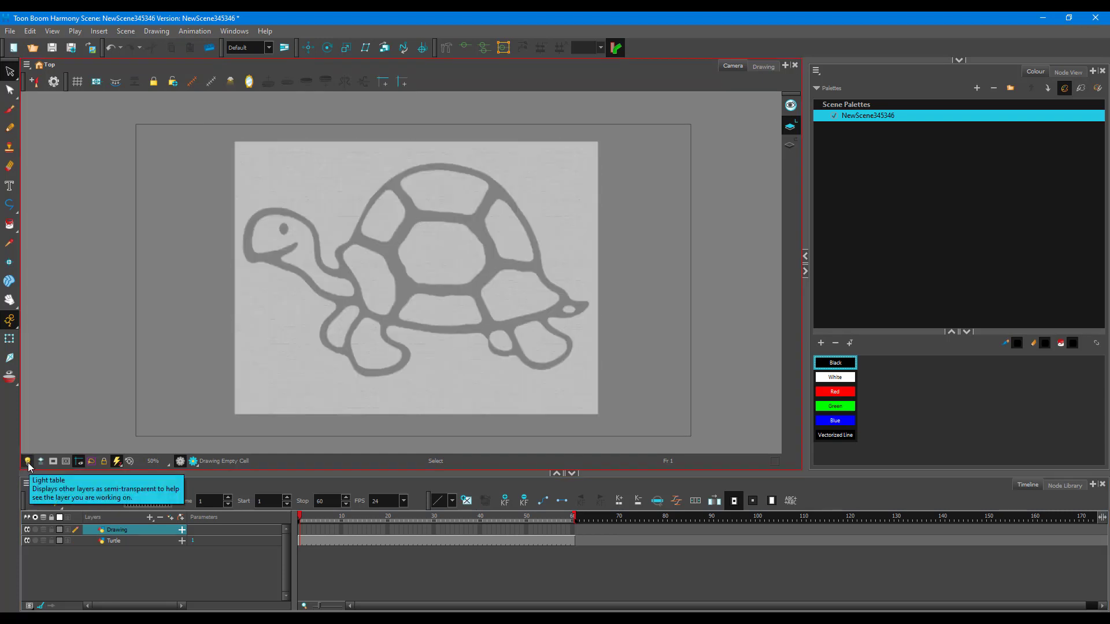
left_click(50, 541)
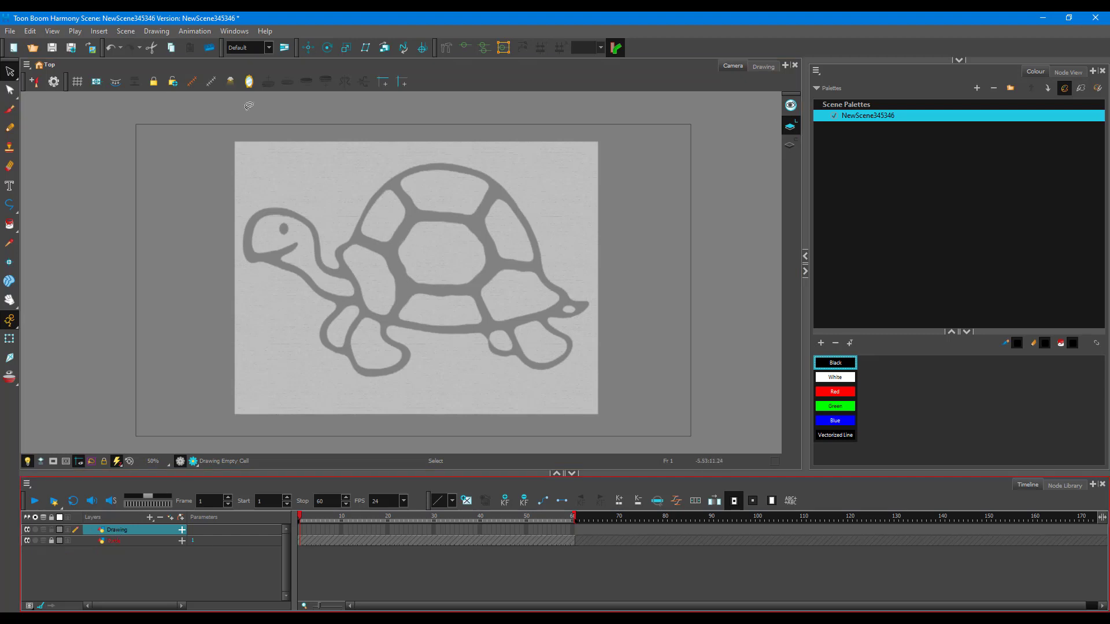
- Start tracing the turtle with the Polyline tool, drawing a curve from the base of the neck at the shell up its back
left_click(11, 203)
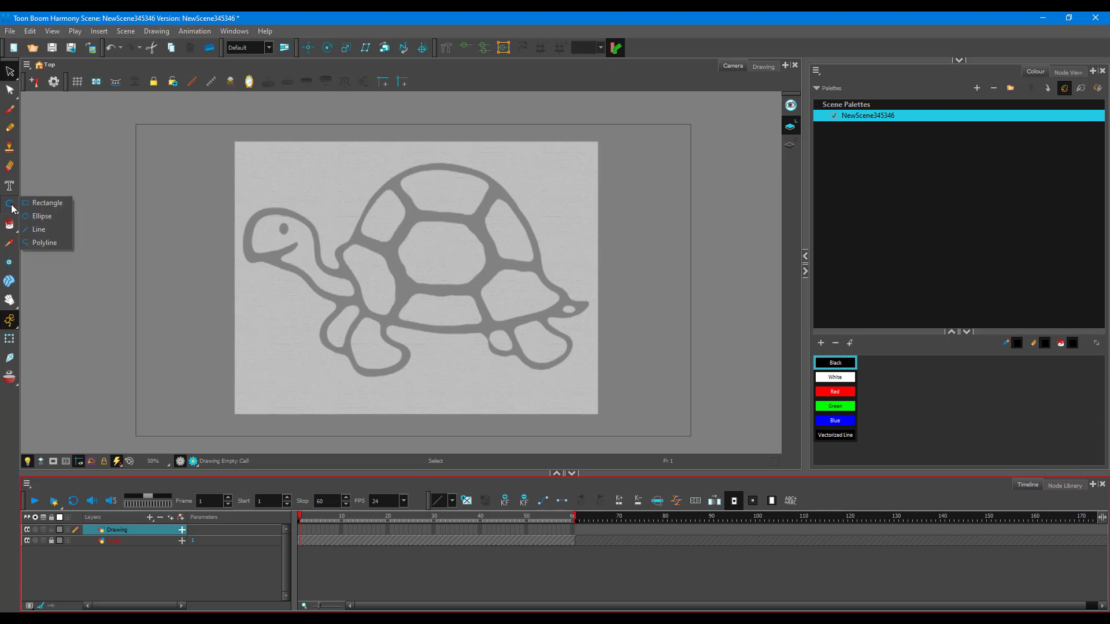
left_click(49, 241)
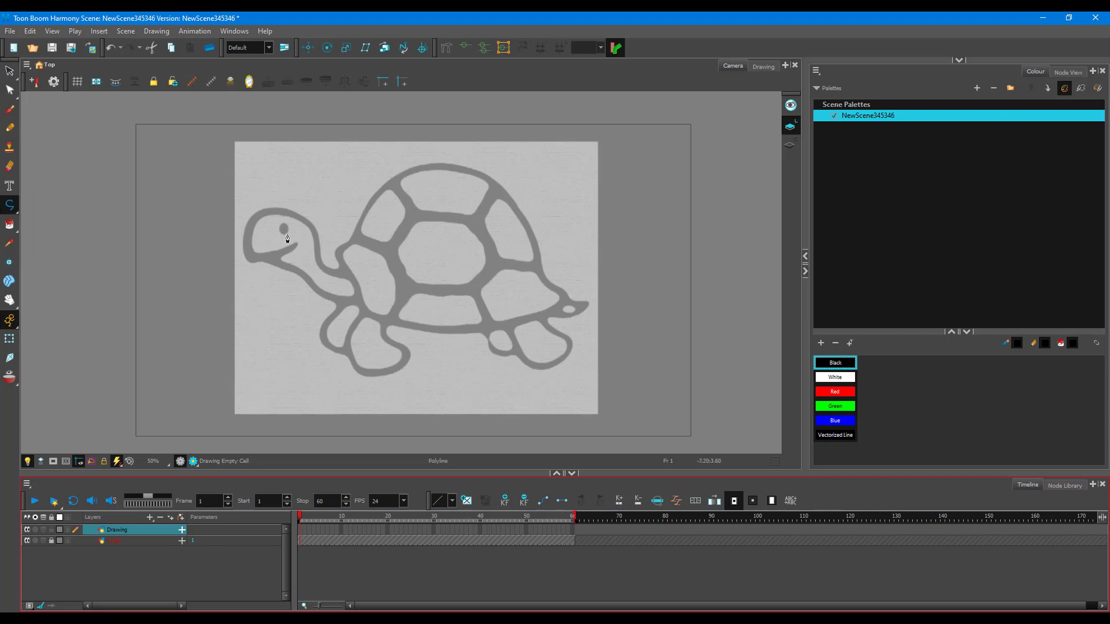
scroll(295, 241, "up", 4)
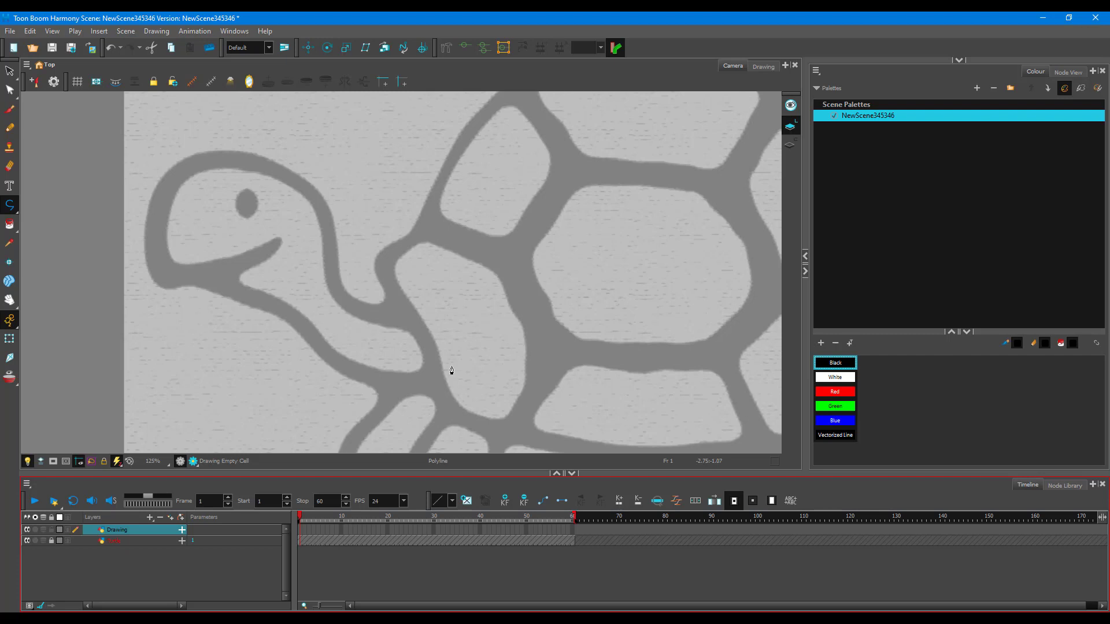
scroll(391, 320, "down", 3)
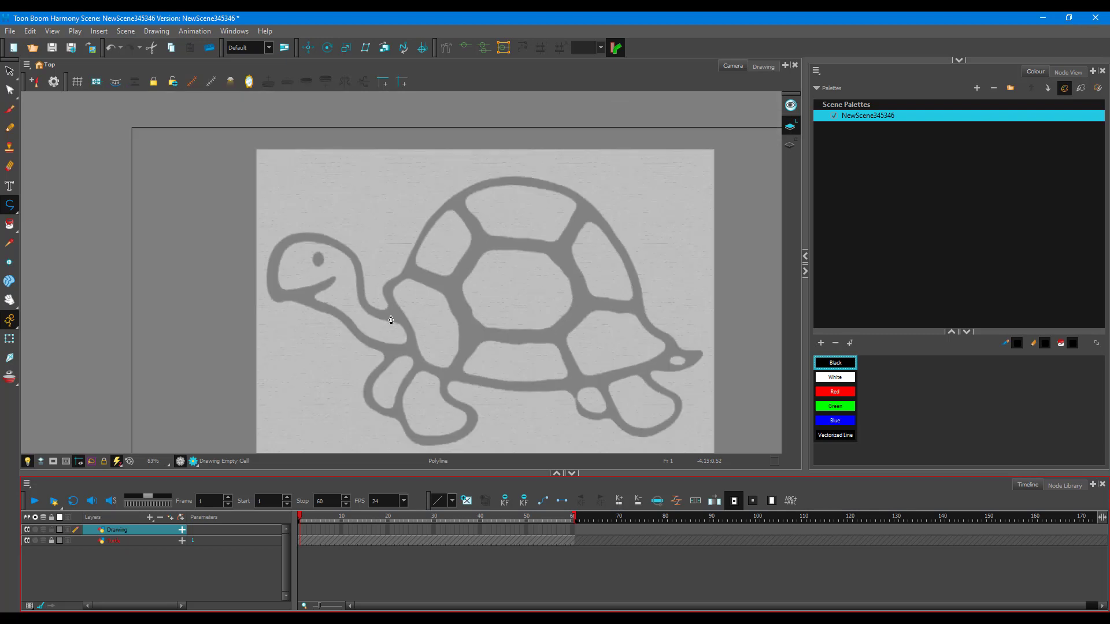
scroll(390, 320, "down", 1)
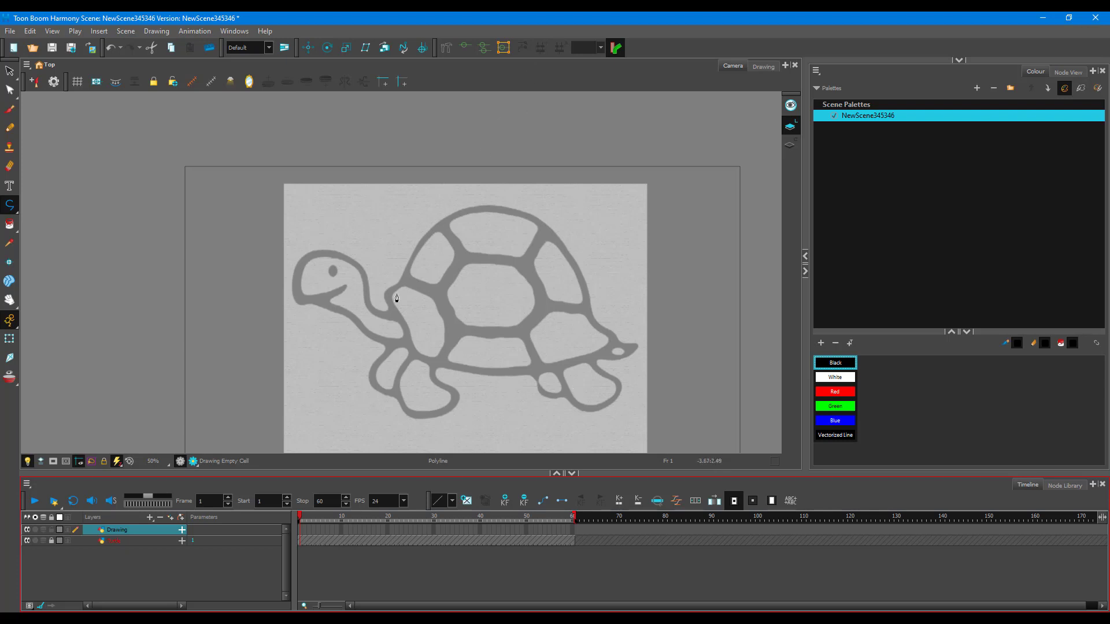
scroll(379, 311, "up", 2)
scroll(386, 360, "up", 3)
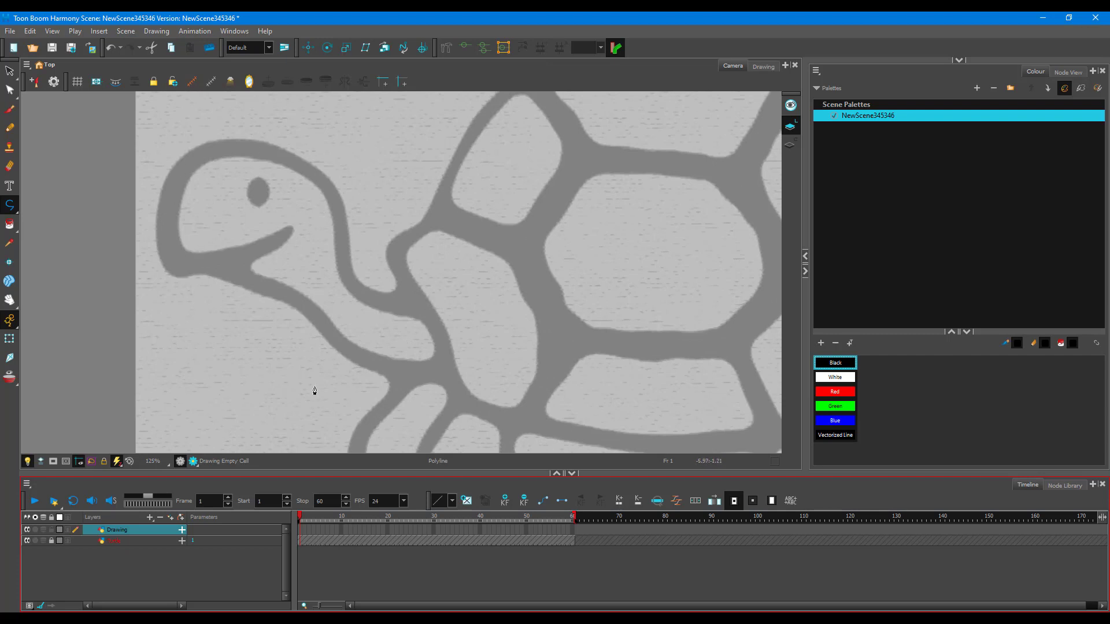
left_click(433, 309)
left_click_drag(345, 263, 326, 211)
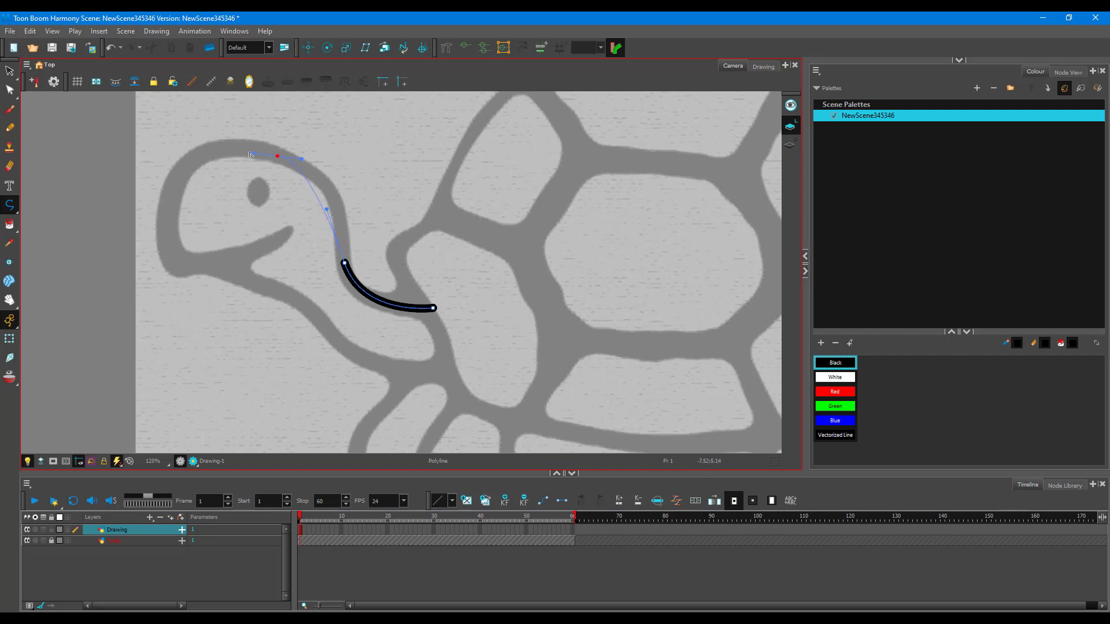
mouse_move(277, 157)
left_mouse_down()
mouse_move(199, 142)
mouse_move(205, 135)
left_mouse_up()
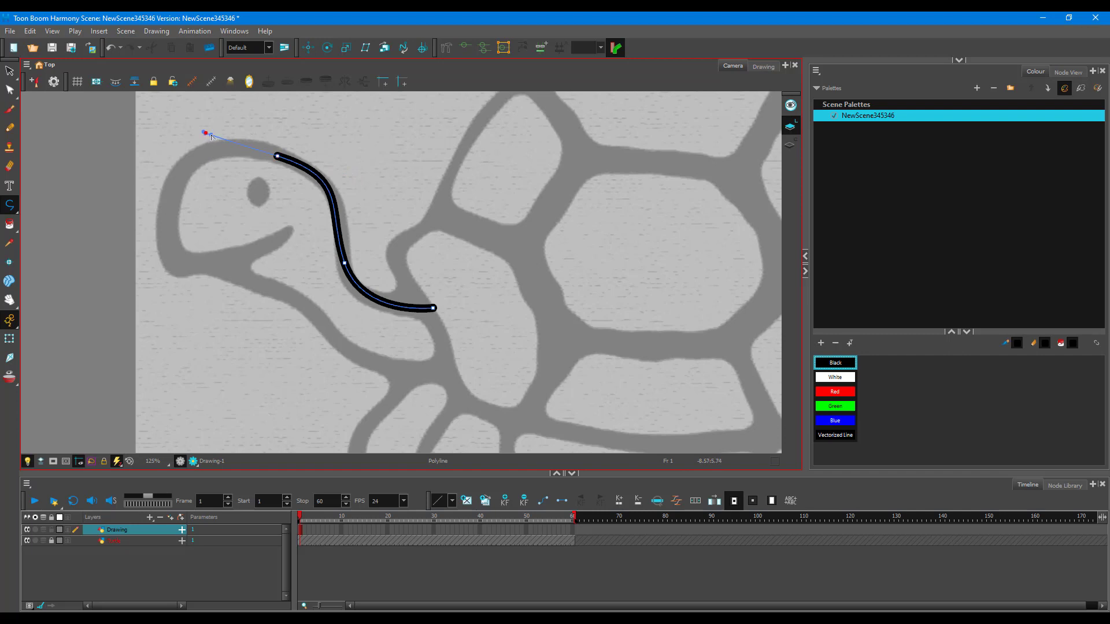
key("ctrl+z")
key("ctrl+z")
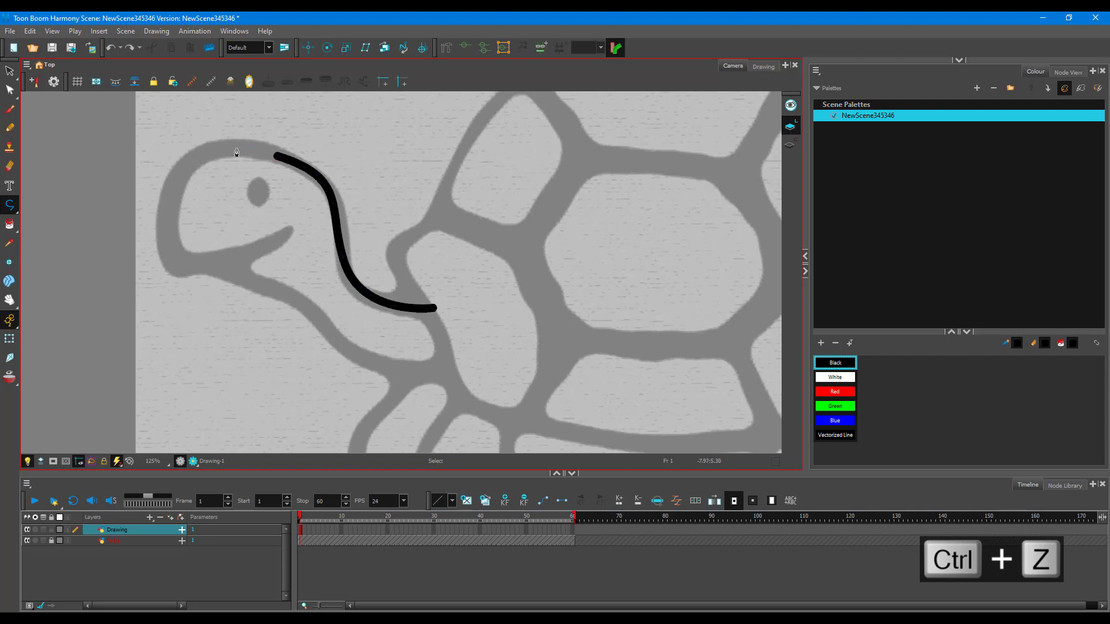
- Continue the polyline around the top of the head, mouth and underside of the neck, and close it at its starting point
mouse_move(240, 147)
left_mouse_down()
mouse_move(145, 146)
mouse_move(217, 150)
left_mouse_up()
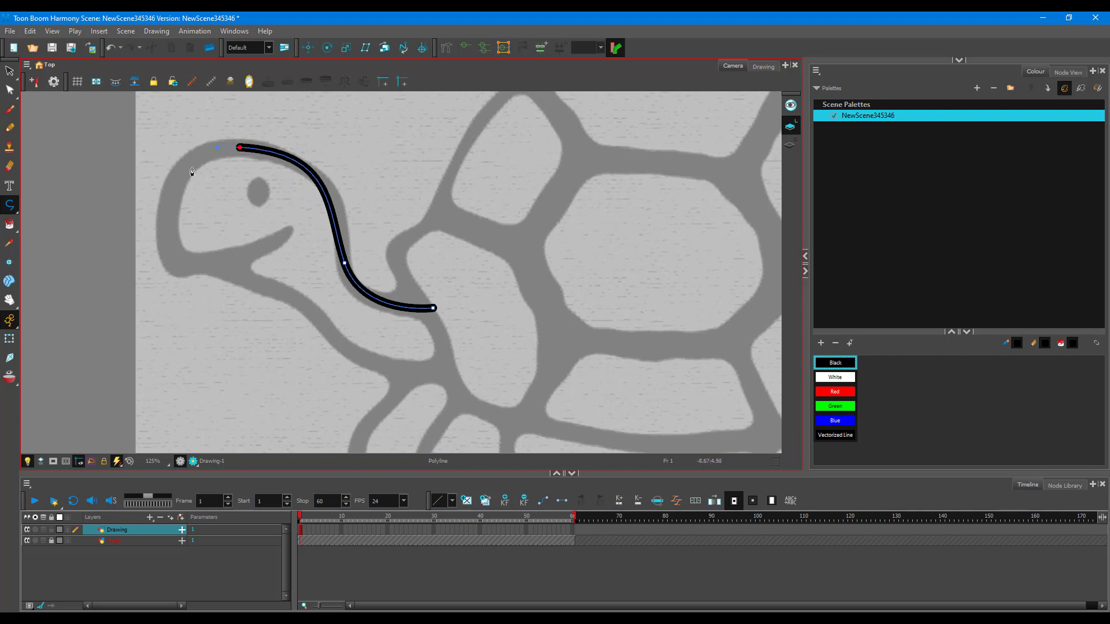
mouse_move(170, 237)
left_mouse_down()
mouse_move(171, 325)
mouse_move(173, 251)
mouse_move(225, 264)
left_mouse_up()
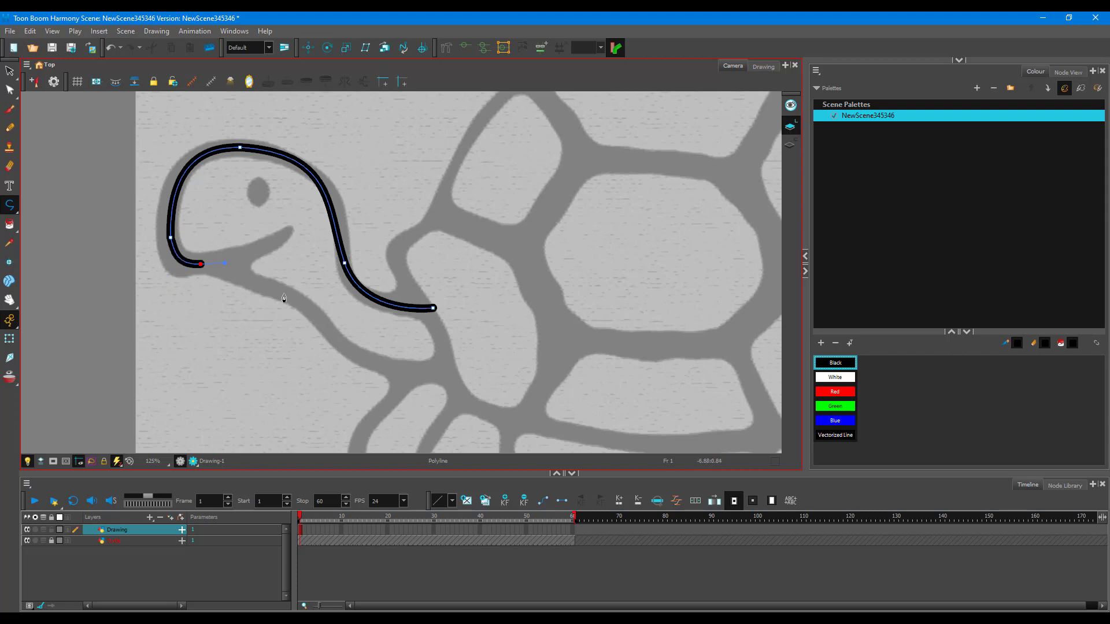
left_click_drag(285, 294, 313, 317)
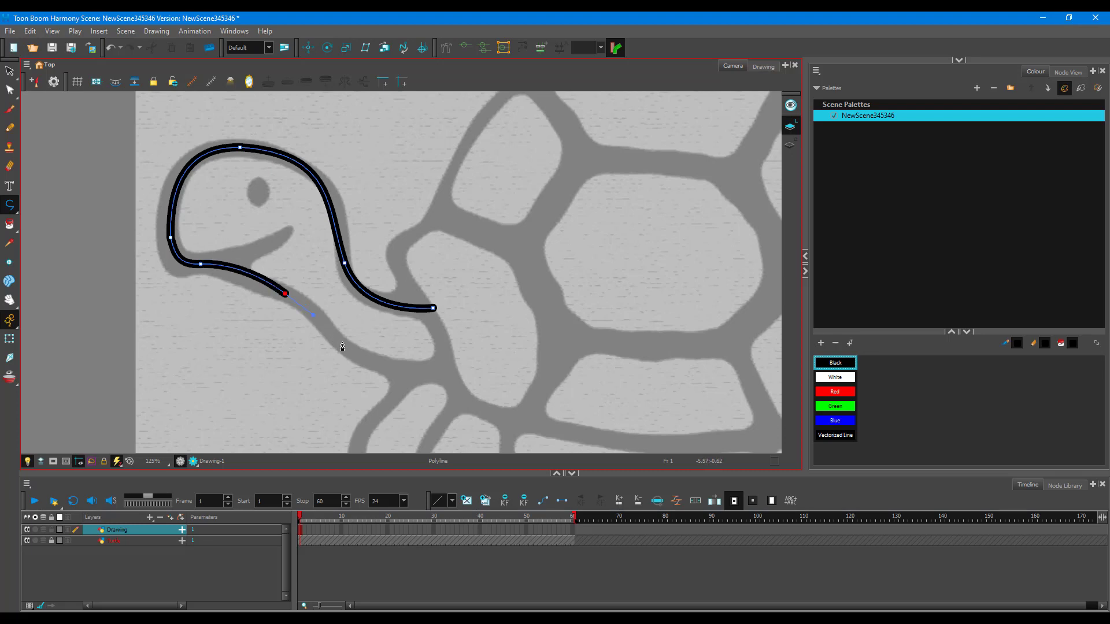
mouse_move(401, 371)
left_mouse_down()
mouse_move(465, 355)
mouse_move(475, 320)
left_mouse_up()
key("ctrl+z")
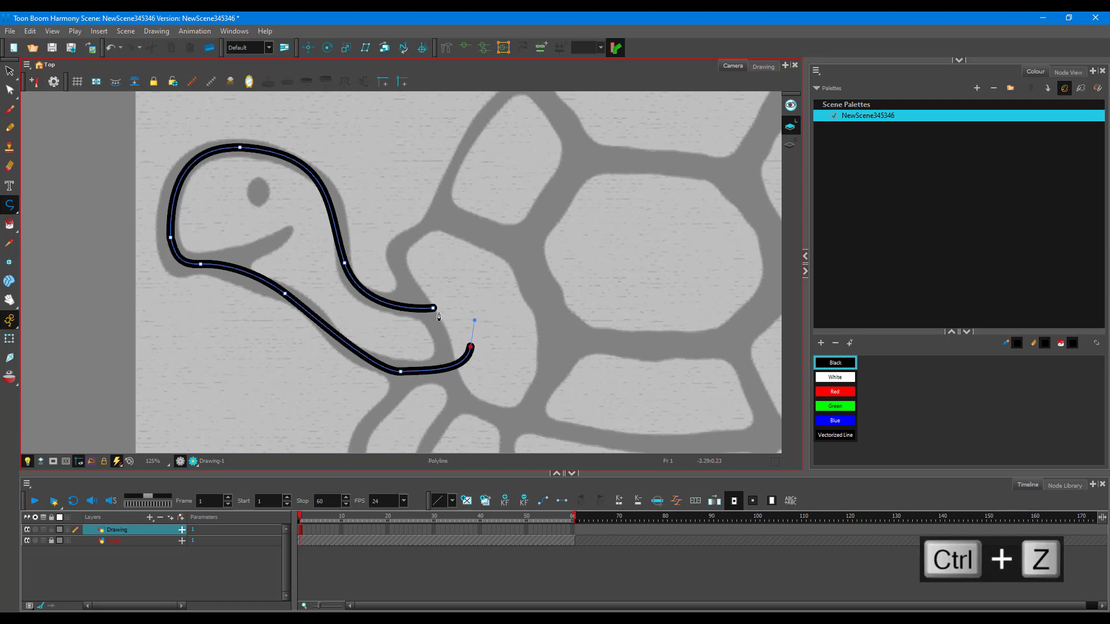
left_click(434, 309)
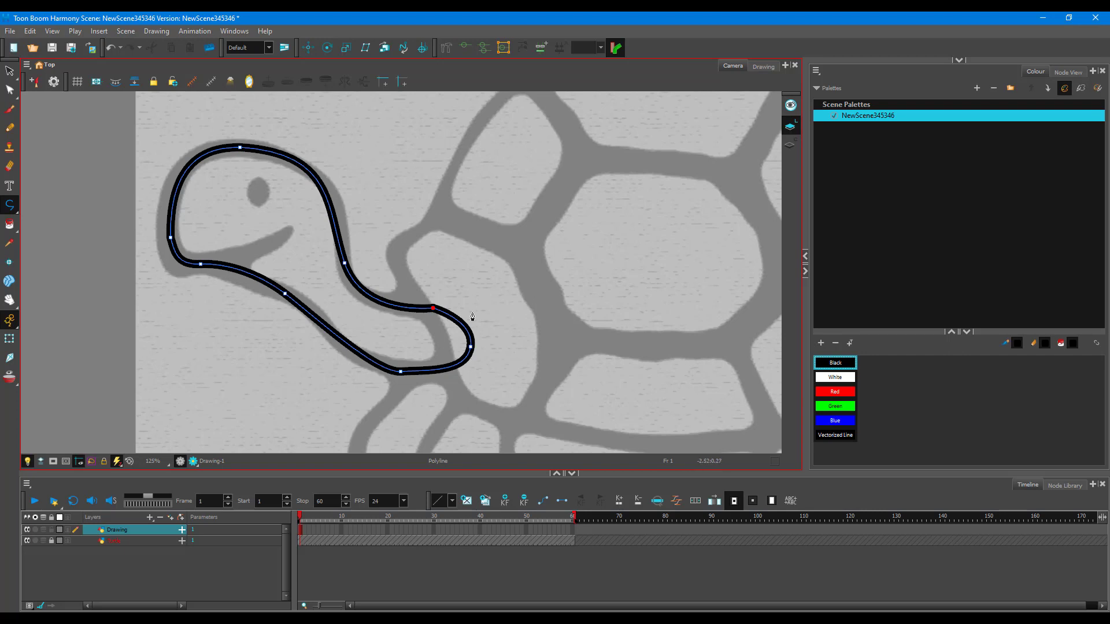
scroll(471, 315, "up", 2)
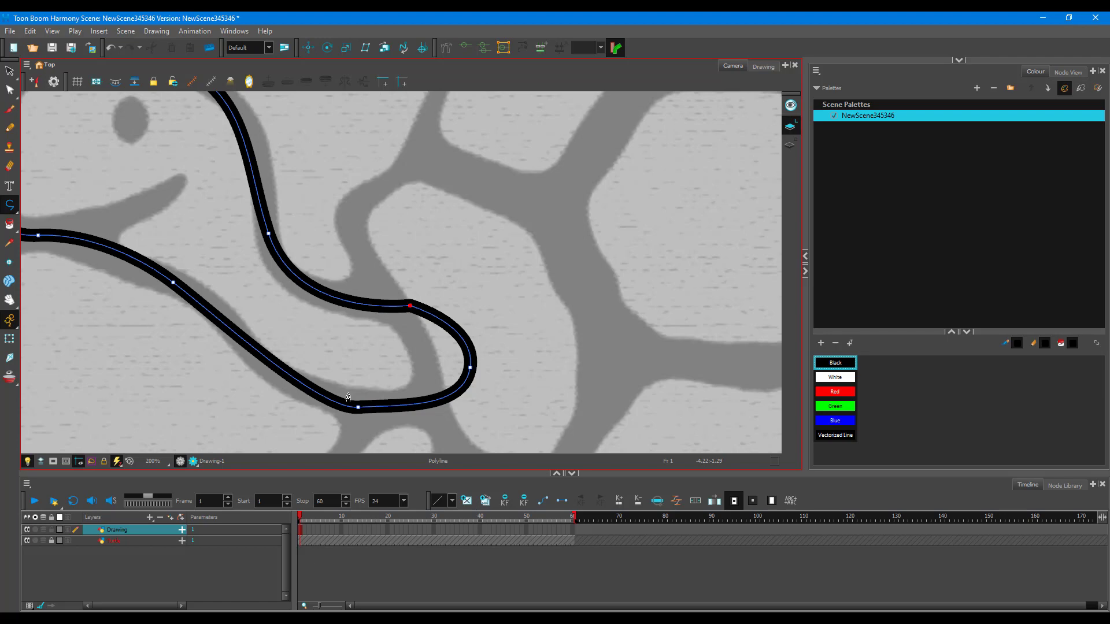
scroll(436, 303, "down", 3)
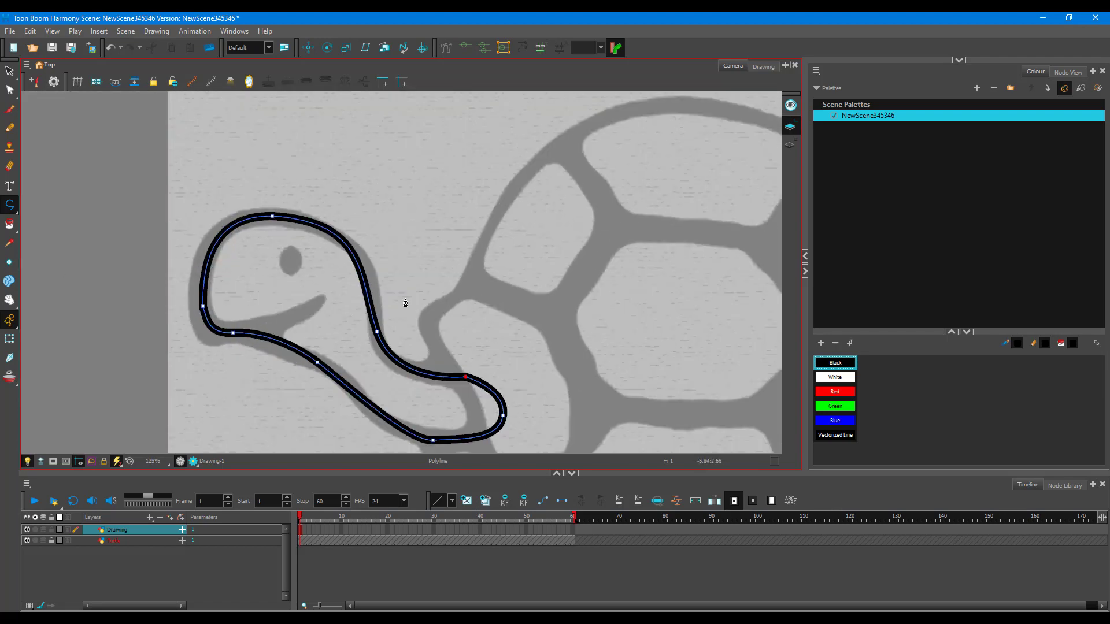
scroll(405, 303, "down", 1)
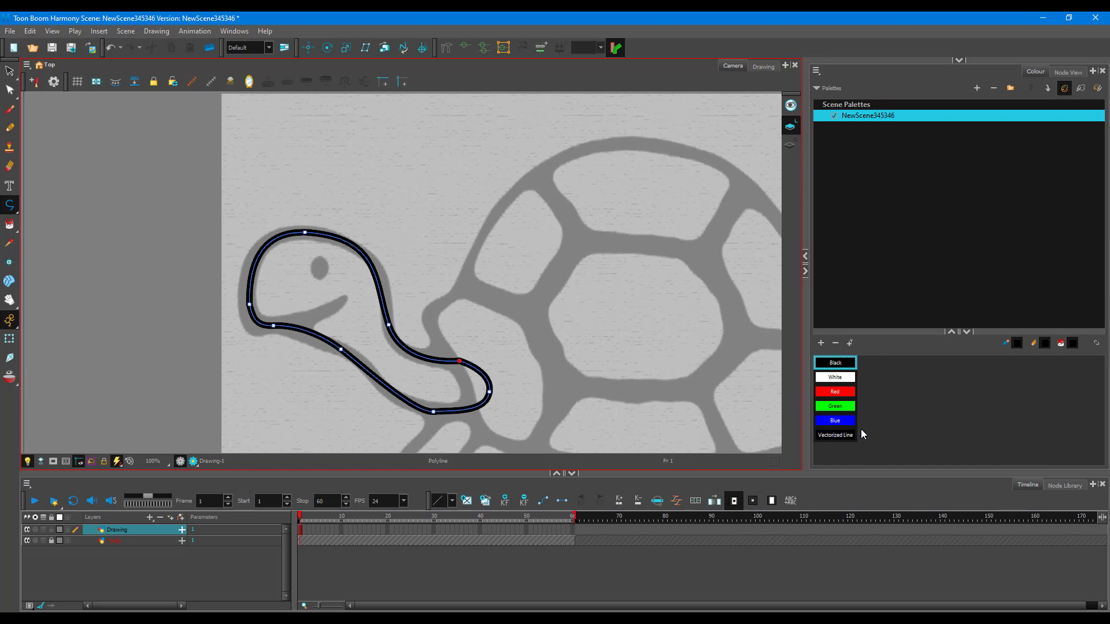
- Add a new colour to the NewScene345346 palette and name it Head
right_click(891, 398)
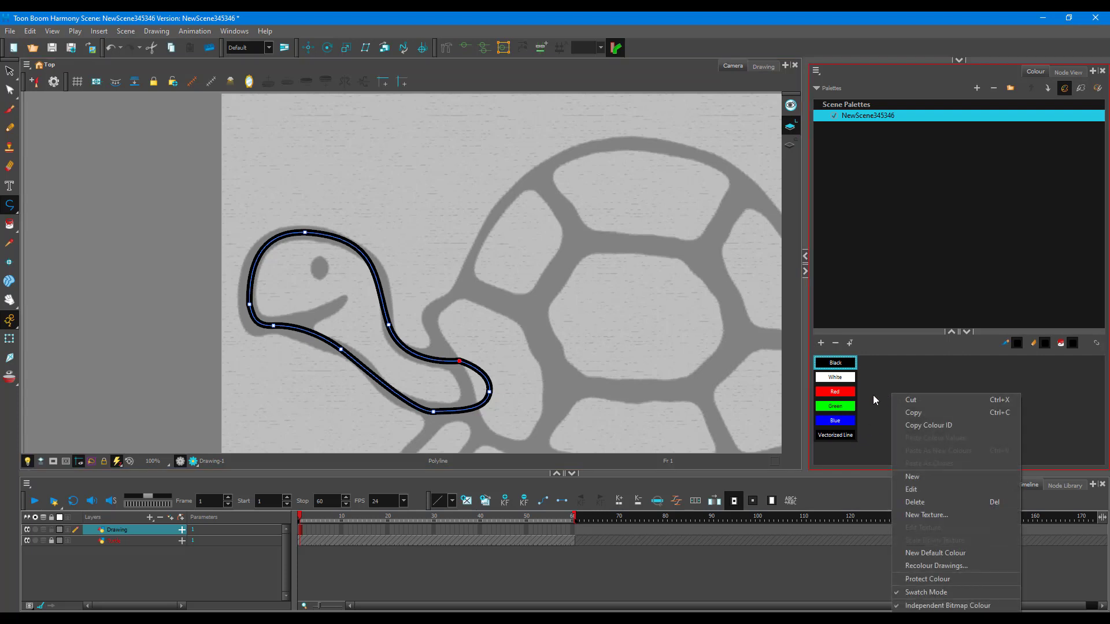
left_click(873, 395)
left_click(820, 343)
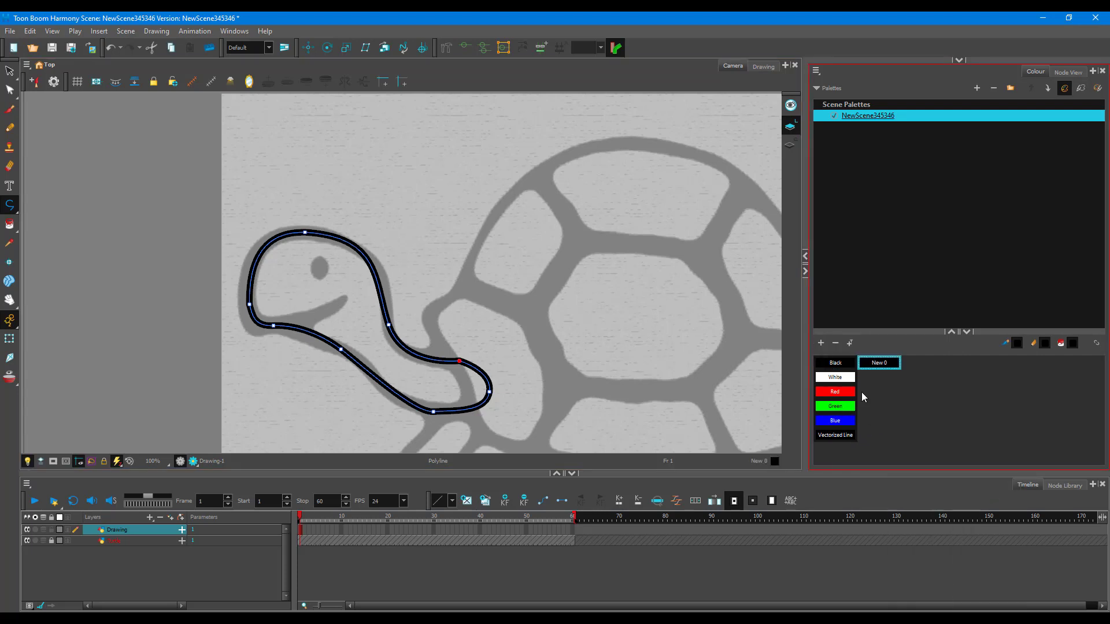
double_click(875, 365)
type("Head")
key("Return")
- Change the Head colour to a medium green, using the brightest of the suggested green shades
right_click(886, 362)
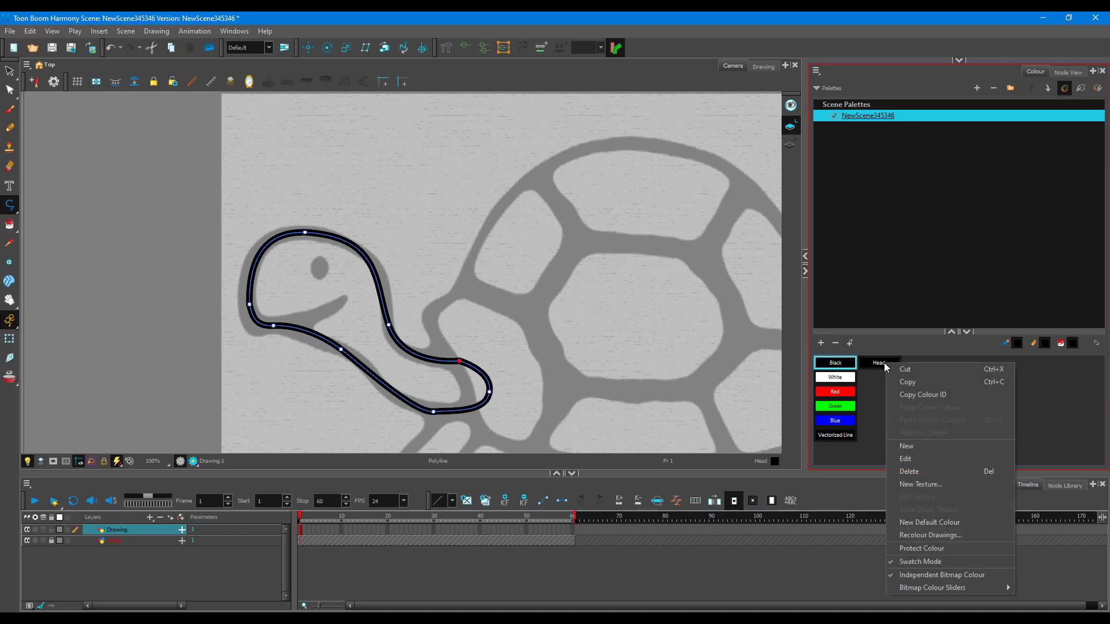
left_click(959, 459)
left_click(524, 316)
mouse_move(524, 316)
left_mouse_down()
mouse_move(526, 295)
mouse_move(541, 387)
mouse_move(501, 392)
mouse_move(496, 360)
mouse_move(483, 373)
left_mouse_up()
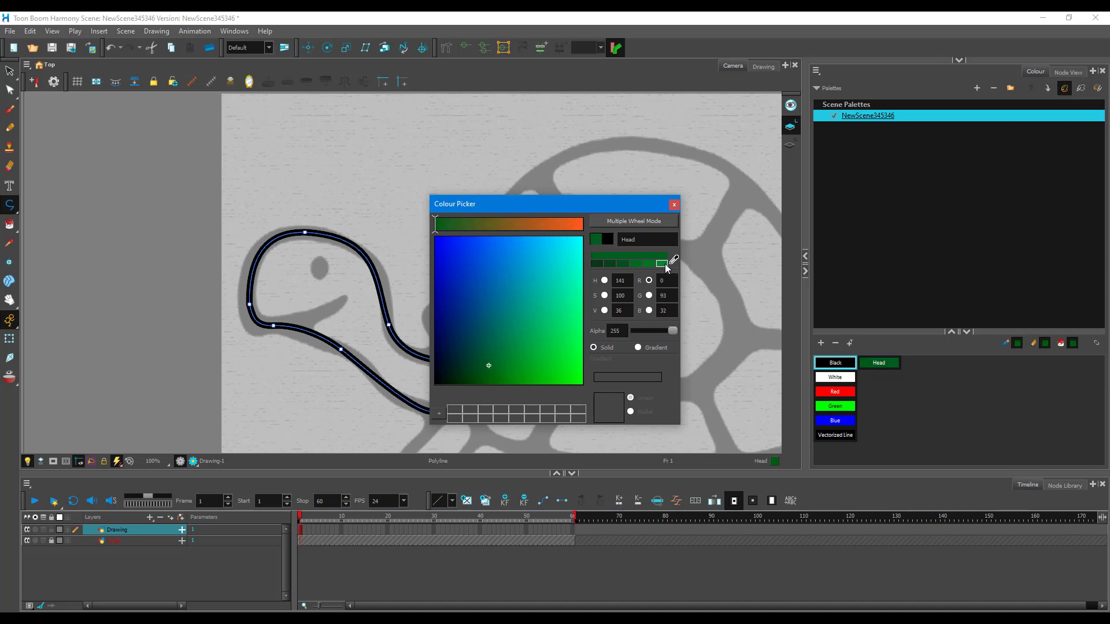
left_click(665, 265)
left_click(674, 205)
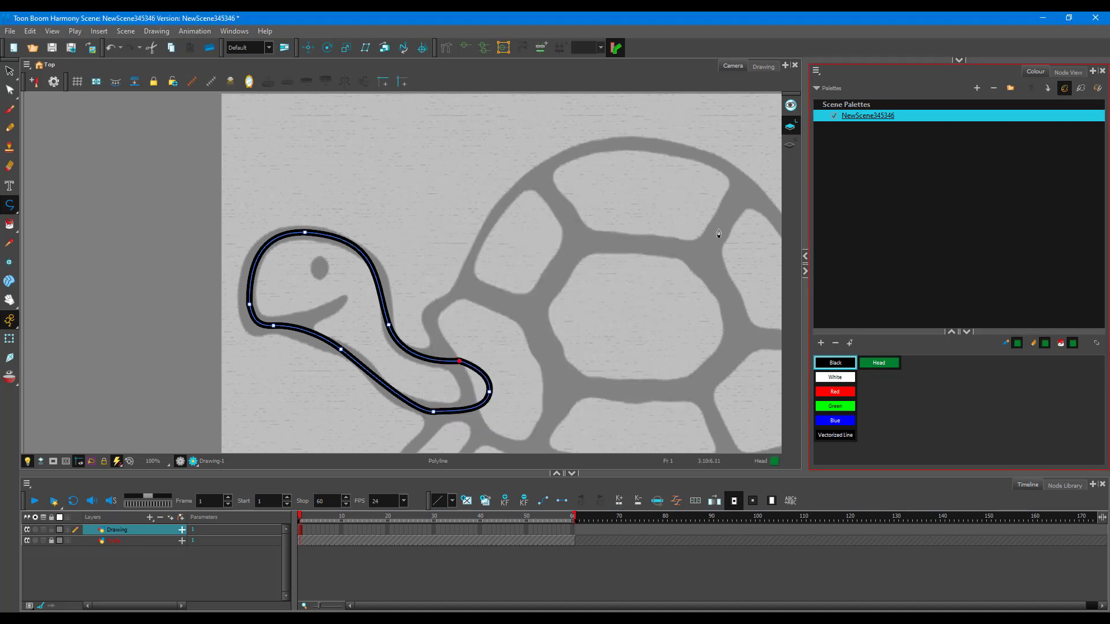
left_click(882, 362)
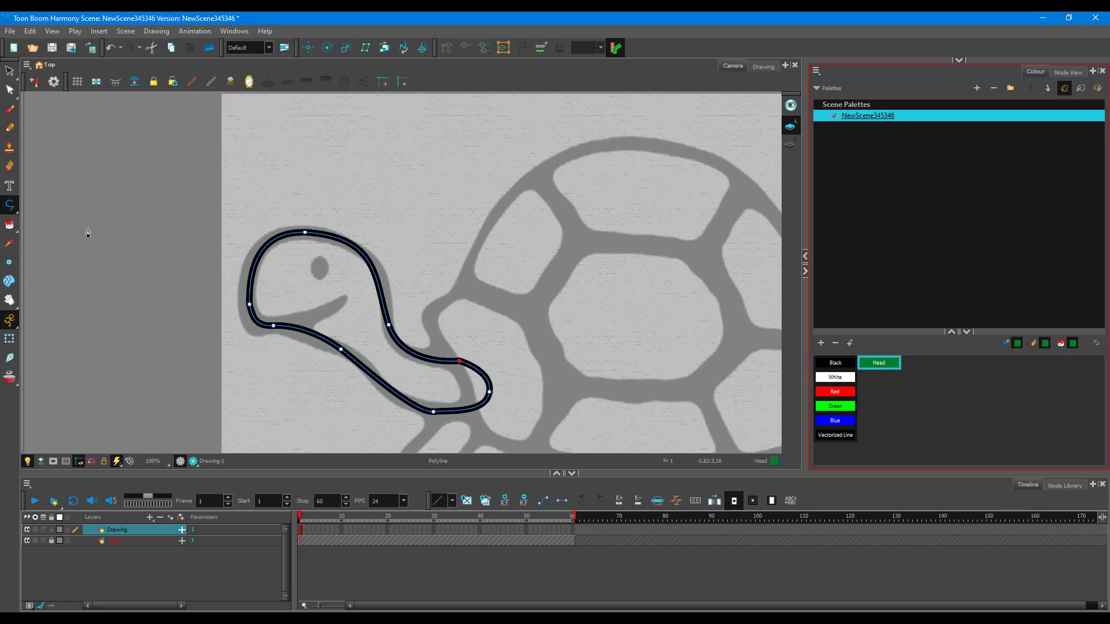
left_click(9, 225)
left_click(355, 292)
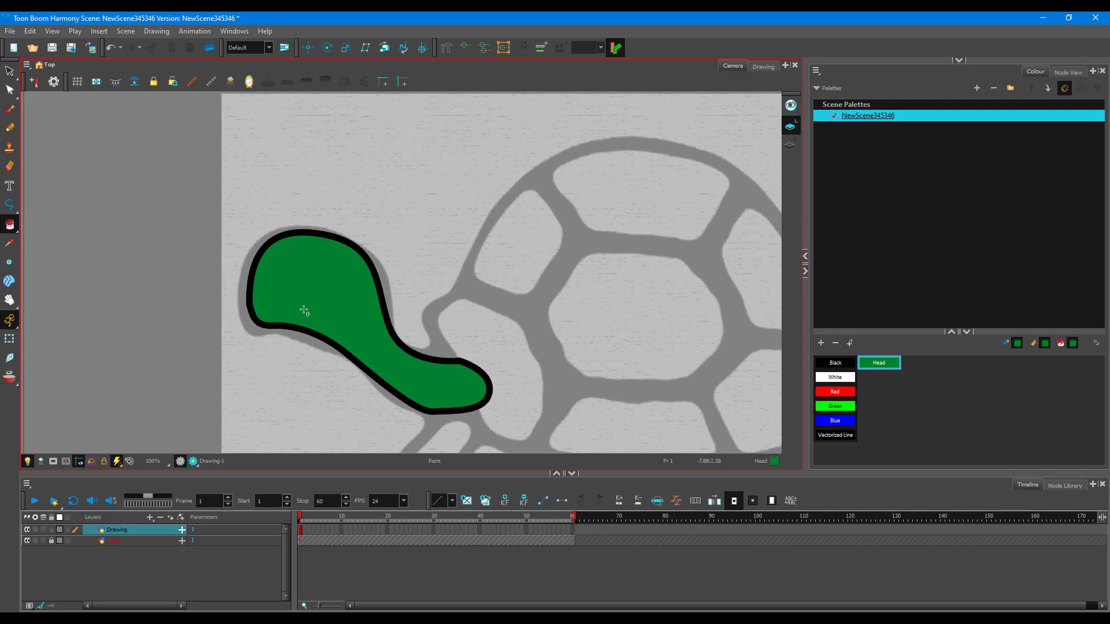
key("ctrl+z")
- Draw the turtle's mouth as a curved Polyline from the mouth corner in the cheek to the lower edge of the head outline
scroll(322, 292, "up", 3)
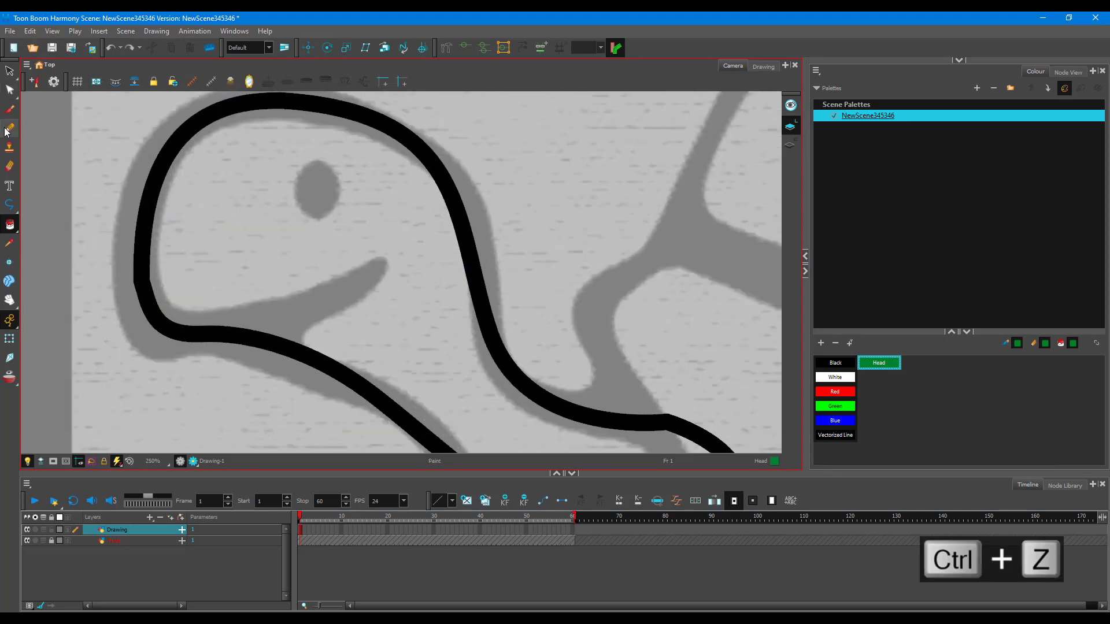
left_click(9, 204)
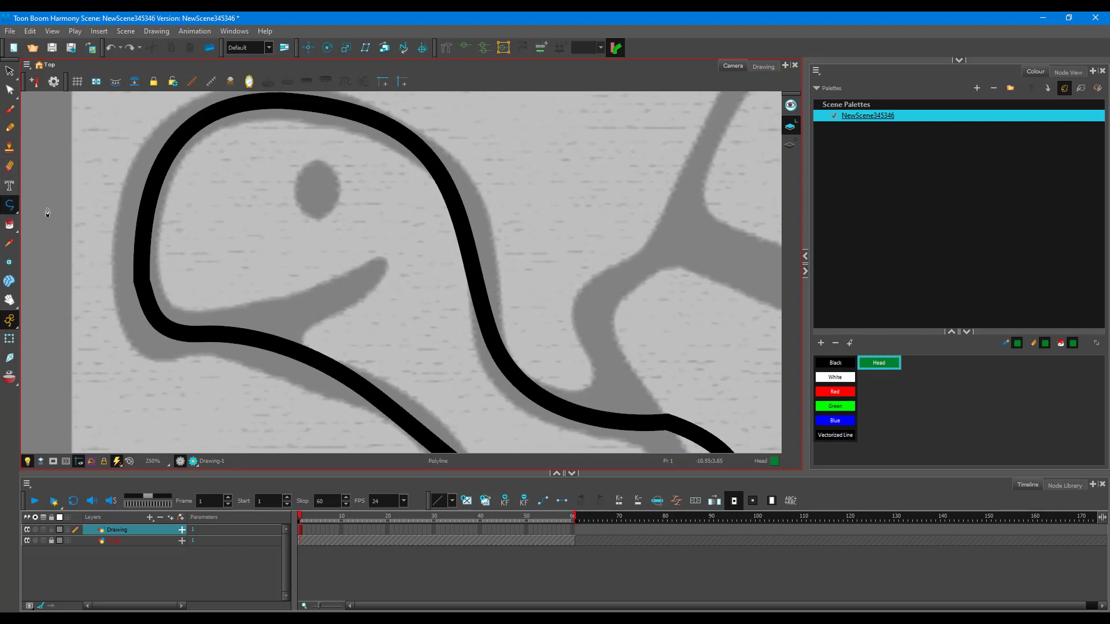
left_click(9, 204)
left_click(53, 247)
left_click(382, 266)
left_click_drag(241, 337, 180, 348)
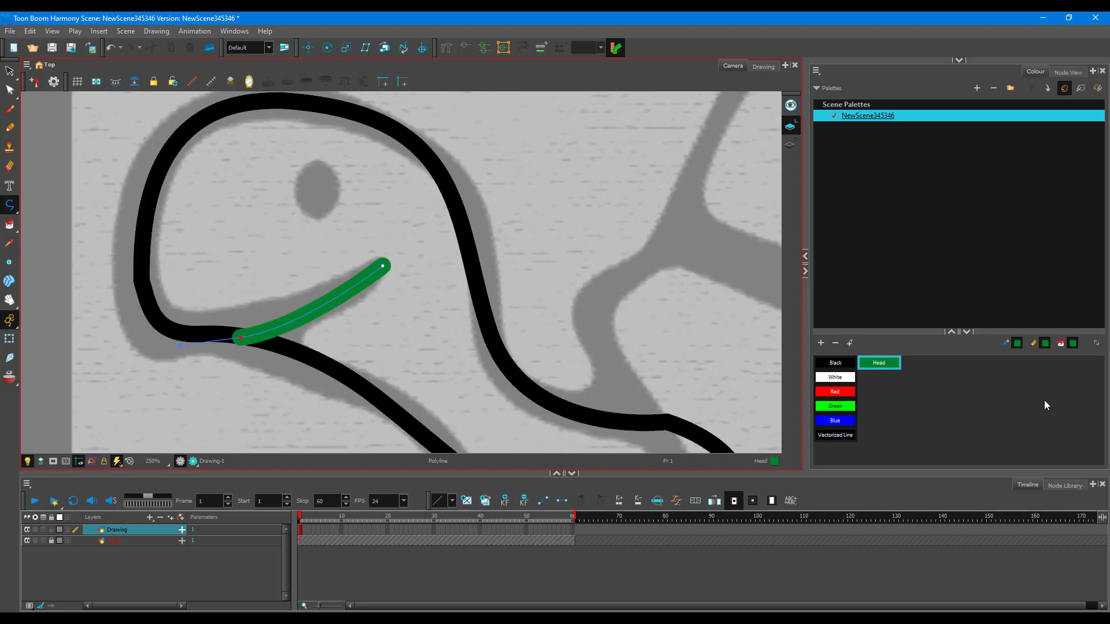
- Recolour the mouth line with the Black palette colour
left_click(839, 364)
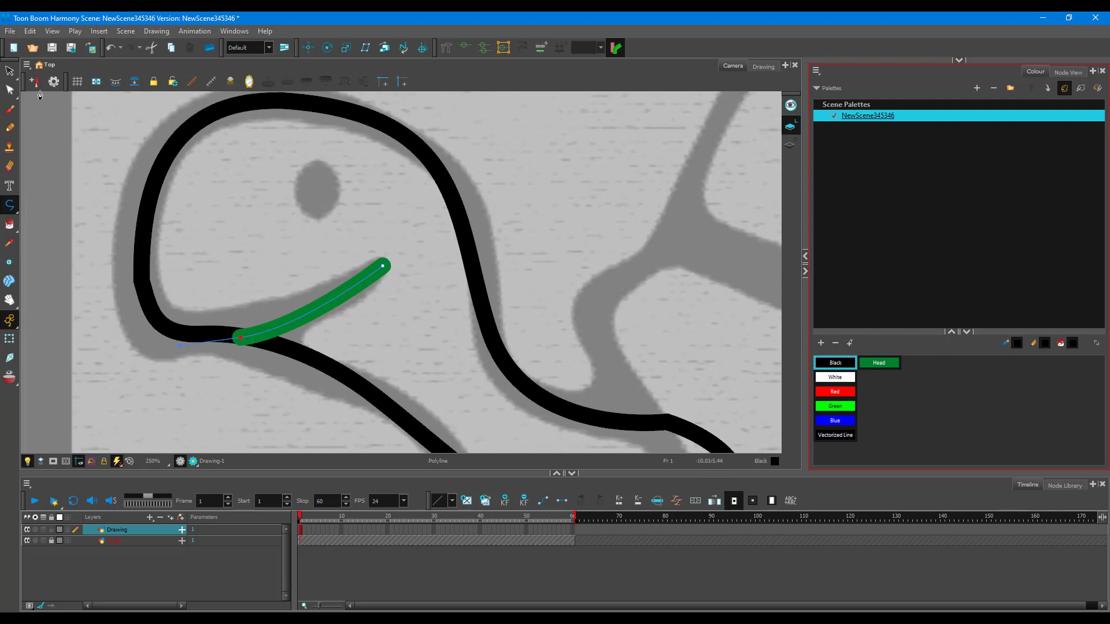
left_click(9, 71)
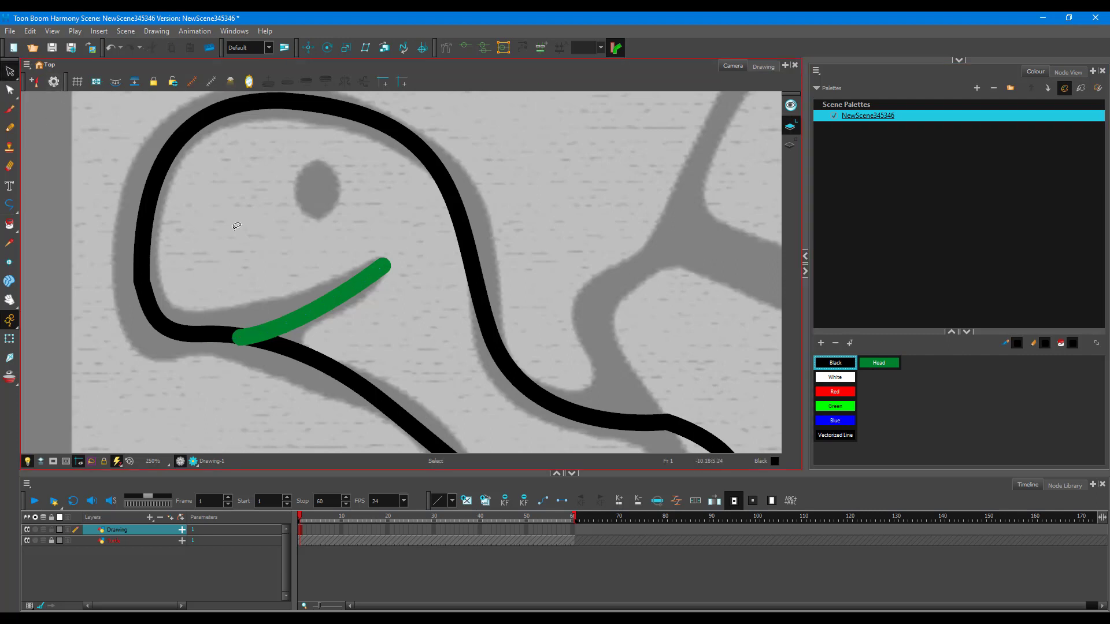
left_click(312, 305)
left_click(845, 364)
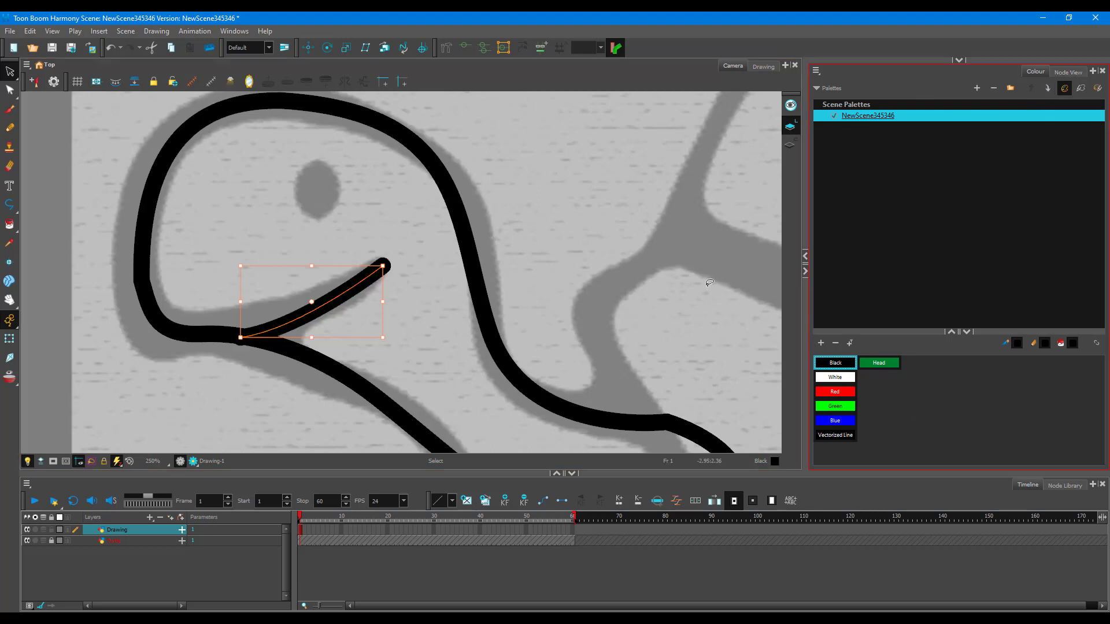
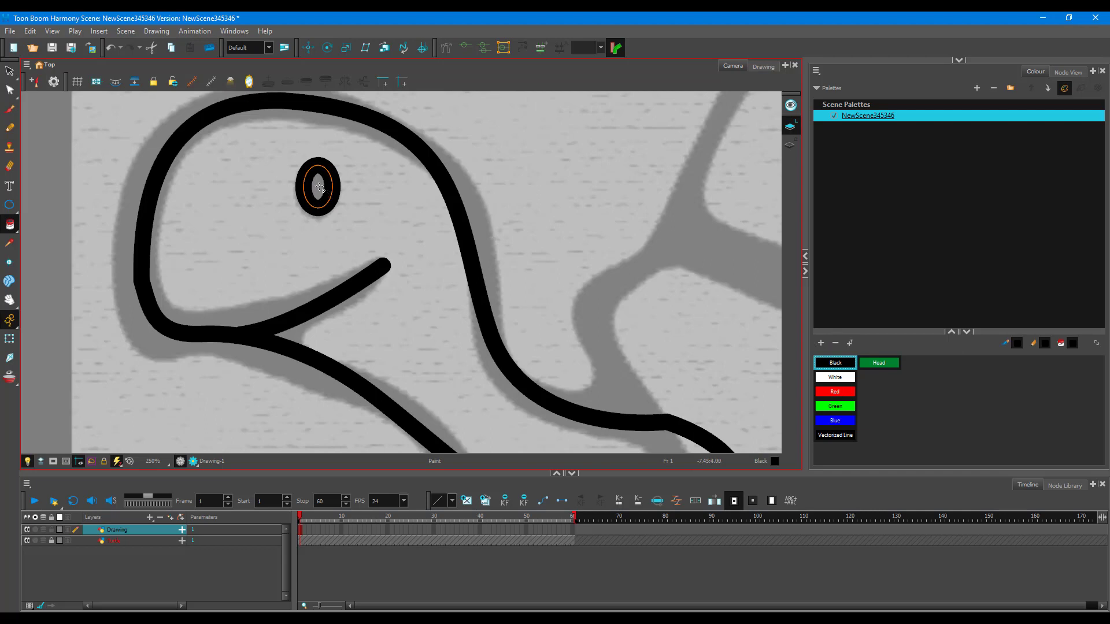
- Paint the inside of the eye ellipse Black and fill the head and neck outline with the Head colour
left_click(320, 186)
left_click(9, 70)
scroll(464, 265, "down", 5)
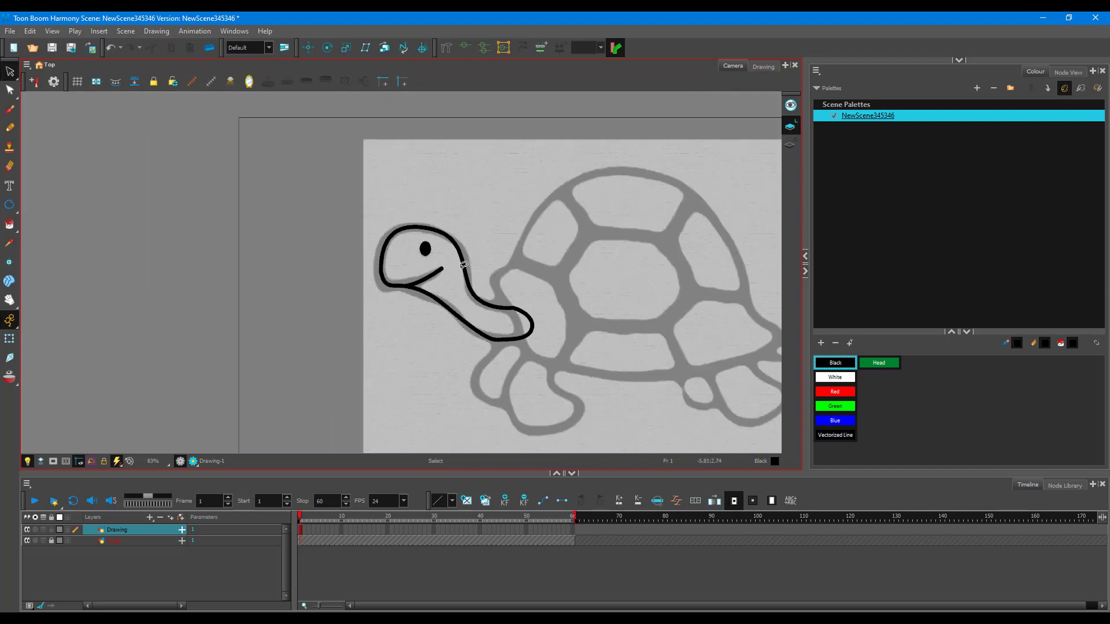
scroll(571, 315, "up", 3)
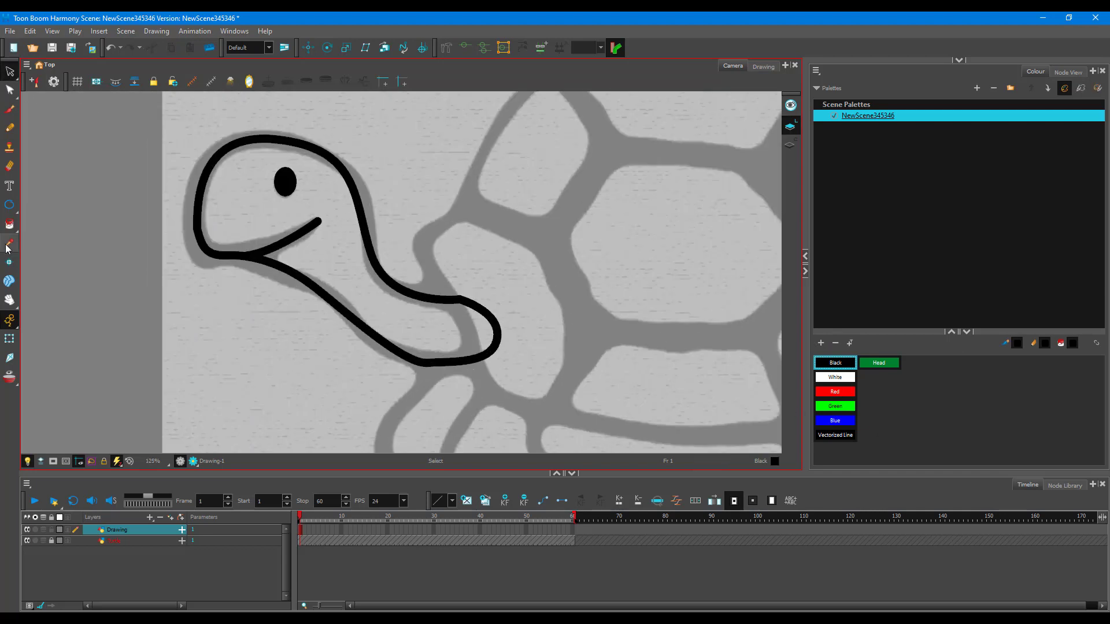
left_click(9, 225)
left_click(879, 362)
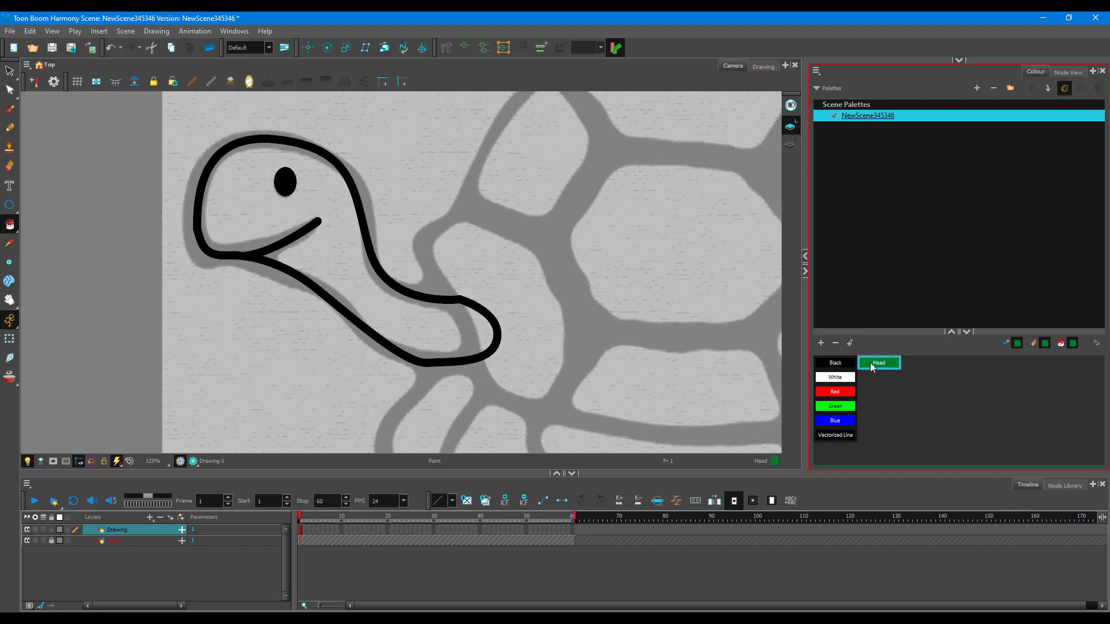
left_click(355, 237)
- Add a new drawing layer with vector line art and vector colour art
scroll(462, 289, "down", 3)
scroll(558, 342, "up", 3)
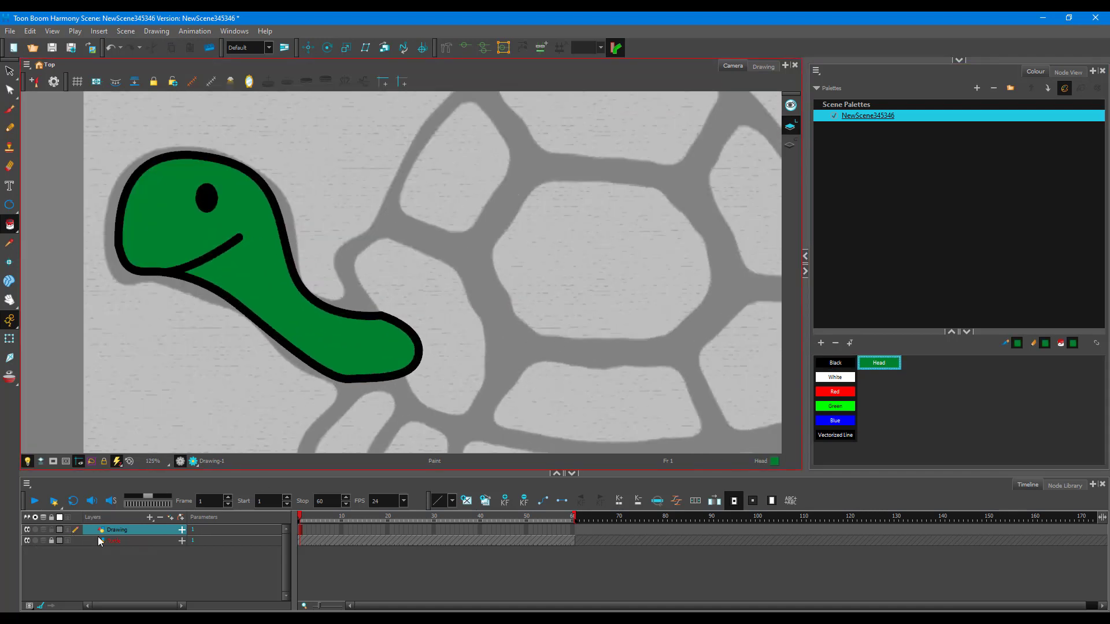
scroll(543, 331, "down", 4)
scroll(652, 433, "up", 2)
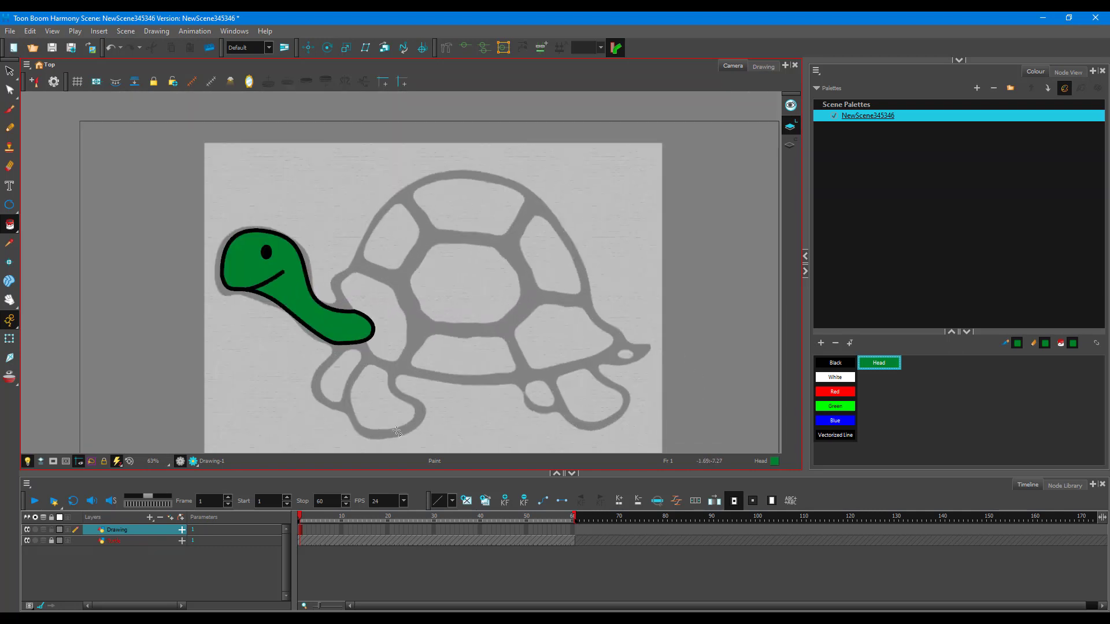
scroll(437, 429, "up", 1)
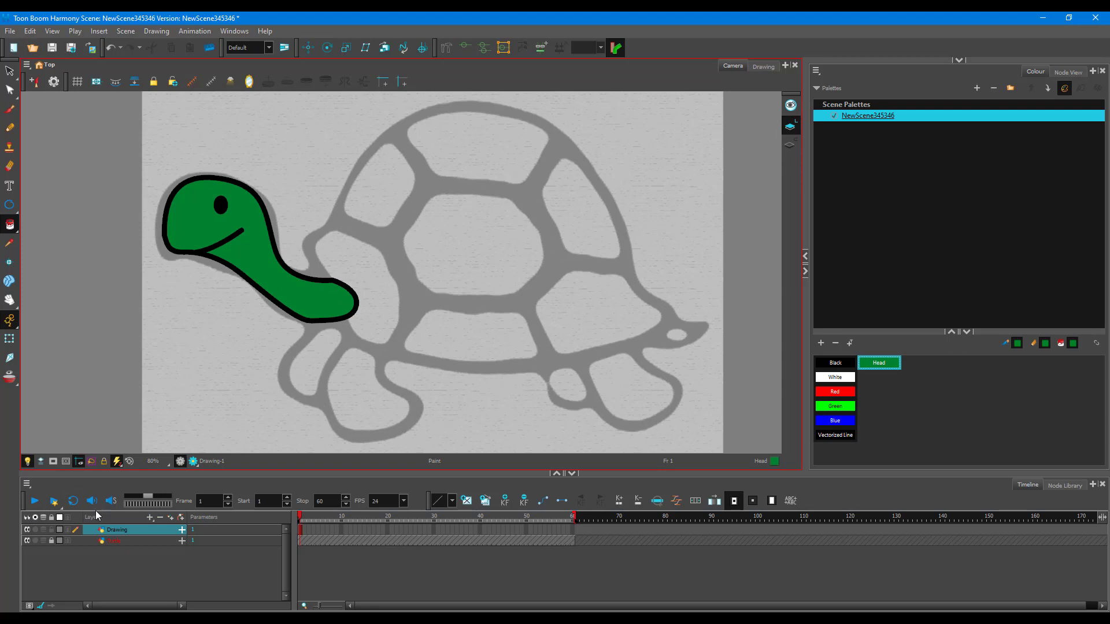
left_click(149, 518)
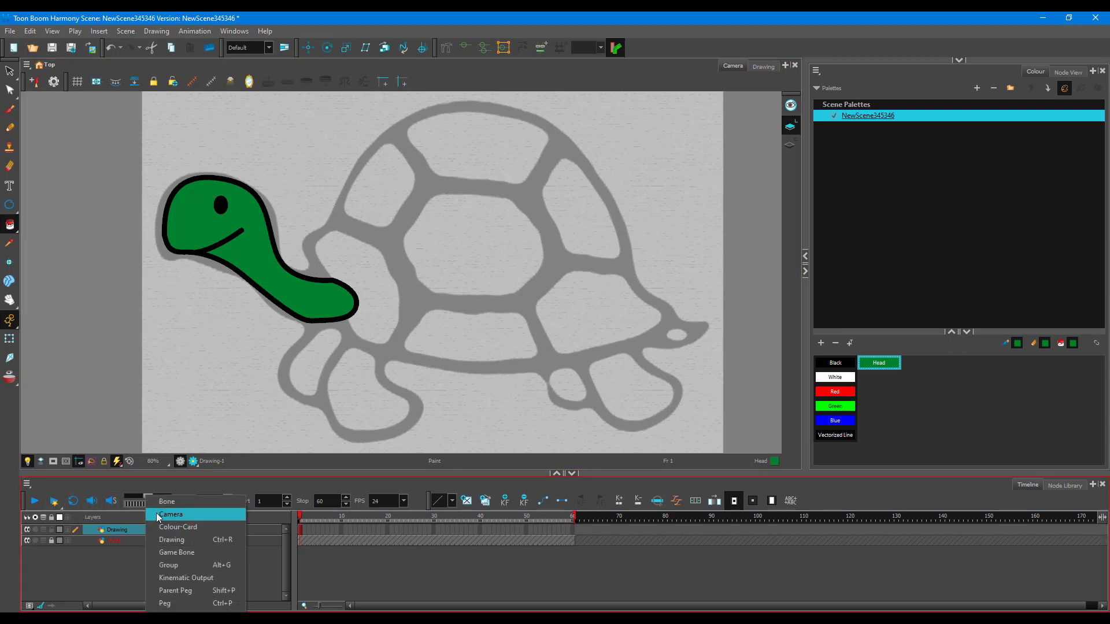
left_click(200, 541)
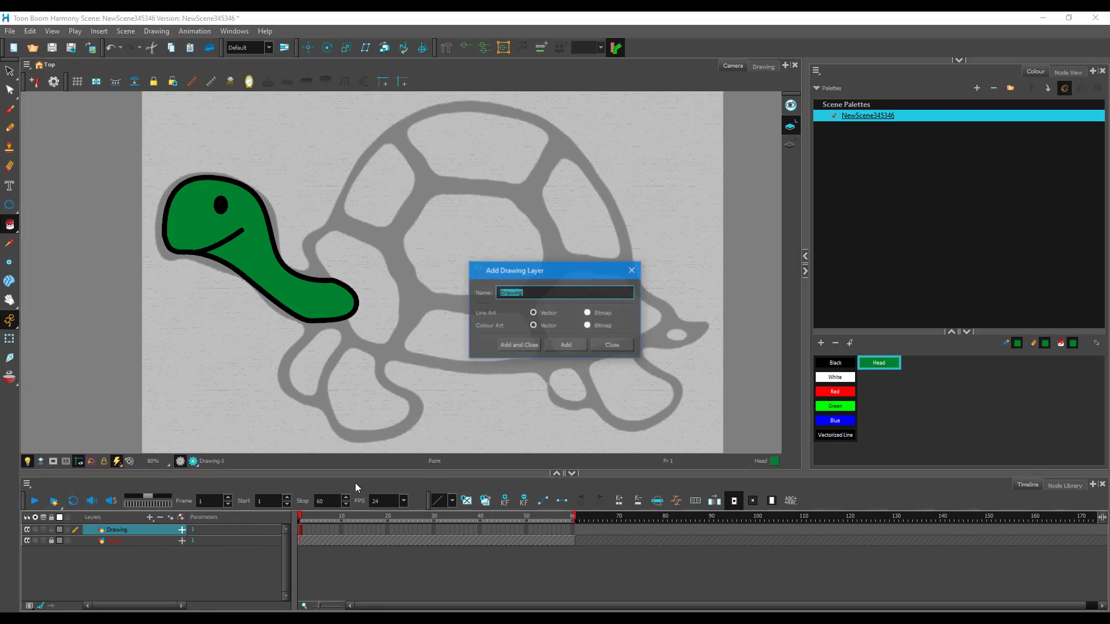
left_click(566, 345)
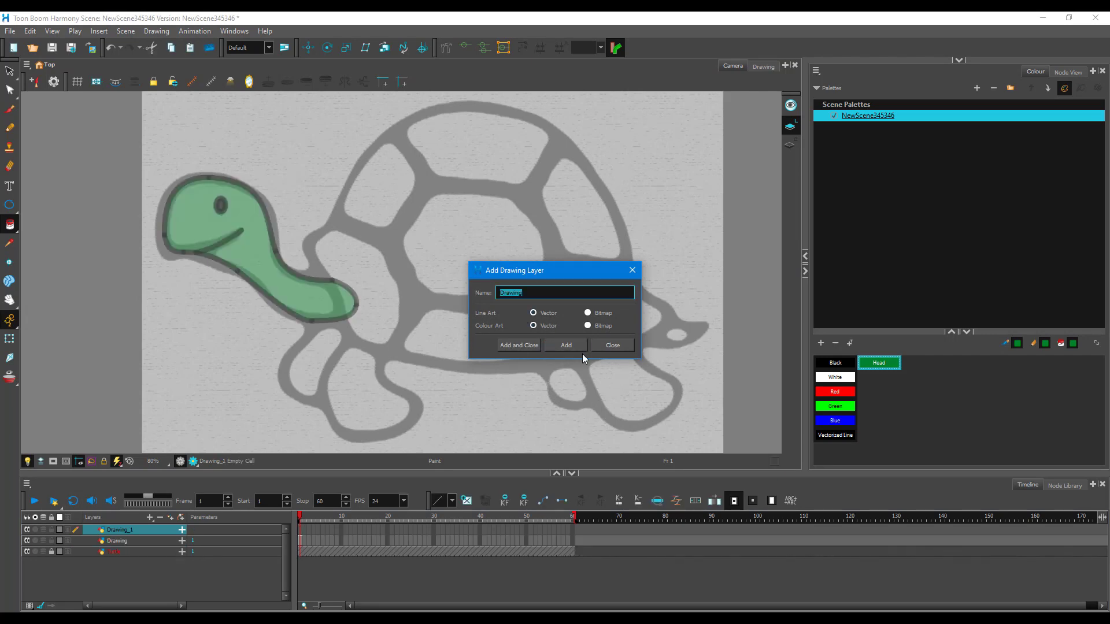
left_click(613, 345)
- Rename the new empty layer FL and the layer containing the turtle's head Head
double_click(121, 531)
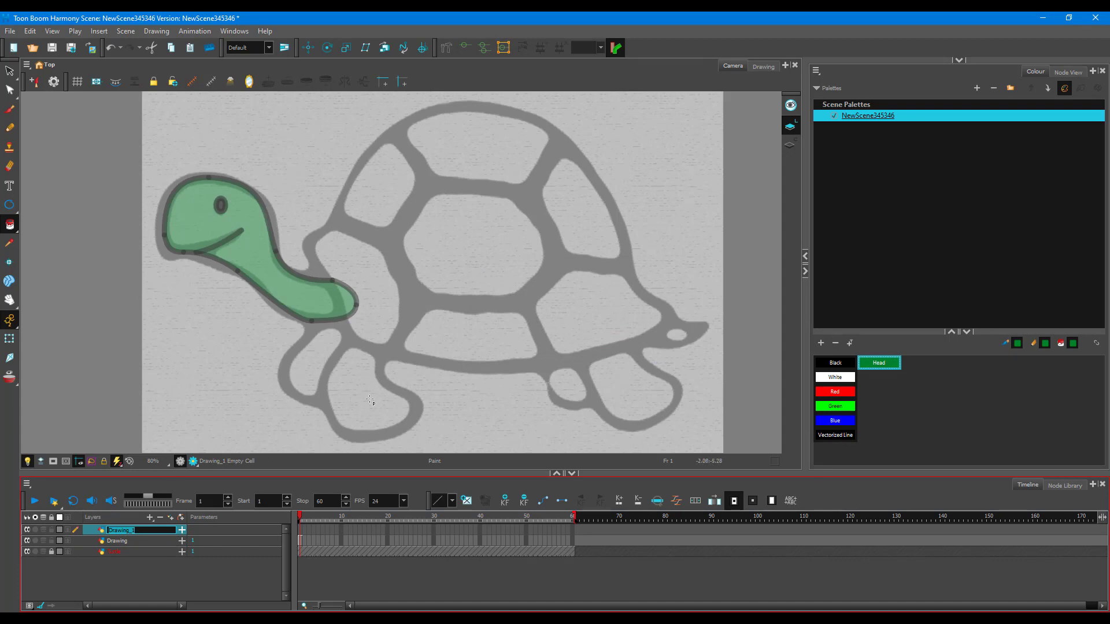
type("FL")
key("Return")
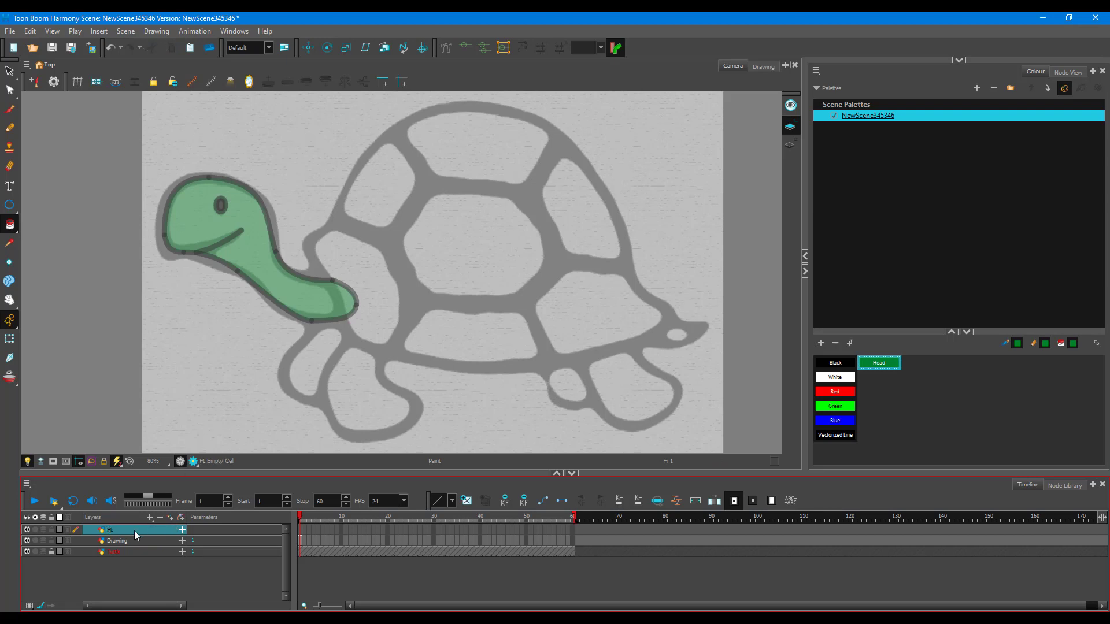
left_click(117, 542)
double_click(117, 542)
type("Head")
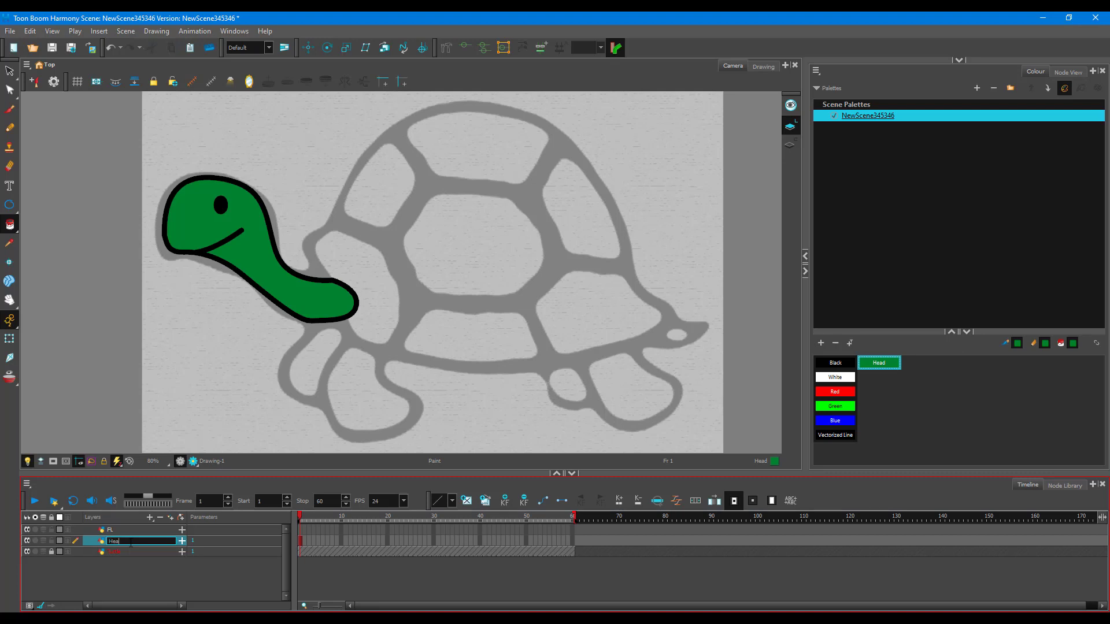
key("Return")
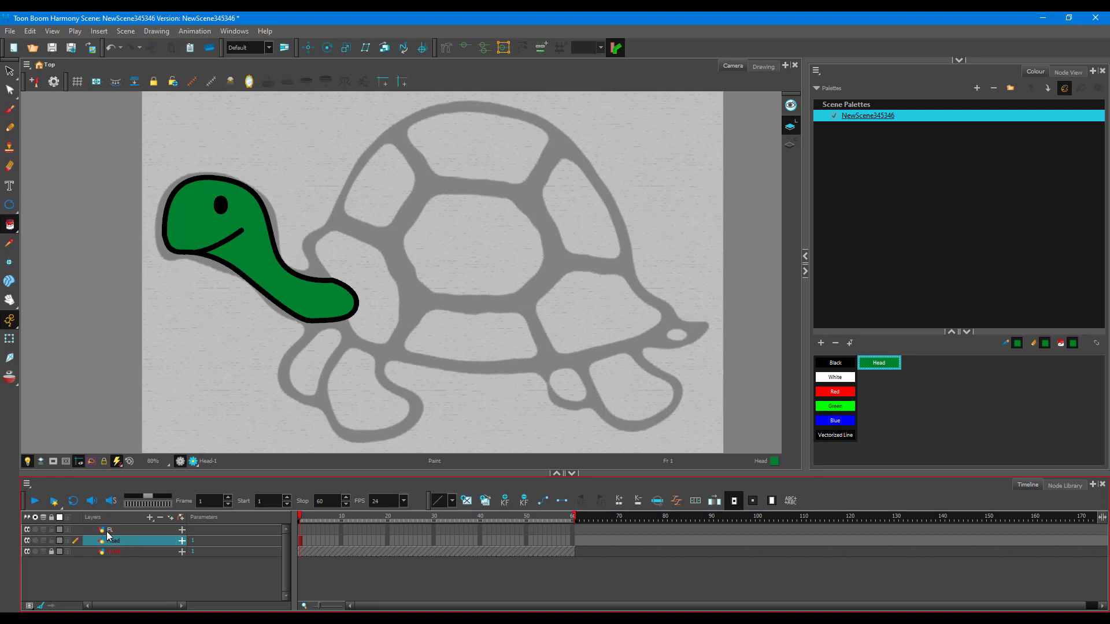
- On the FL layer, start a Black Polyline tracing the nearer front leg from its upper front edge down to the bottom of the foot
left_click(110, 528)
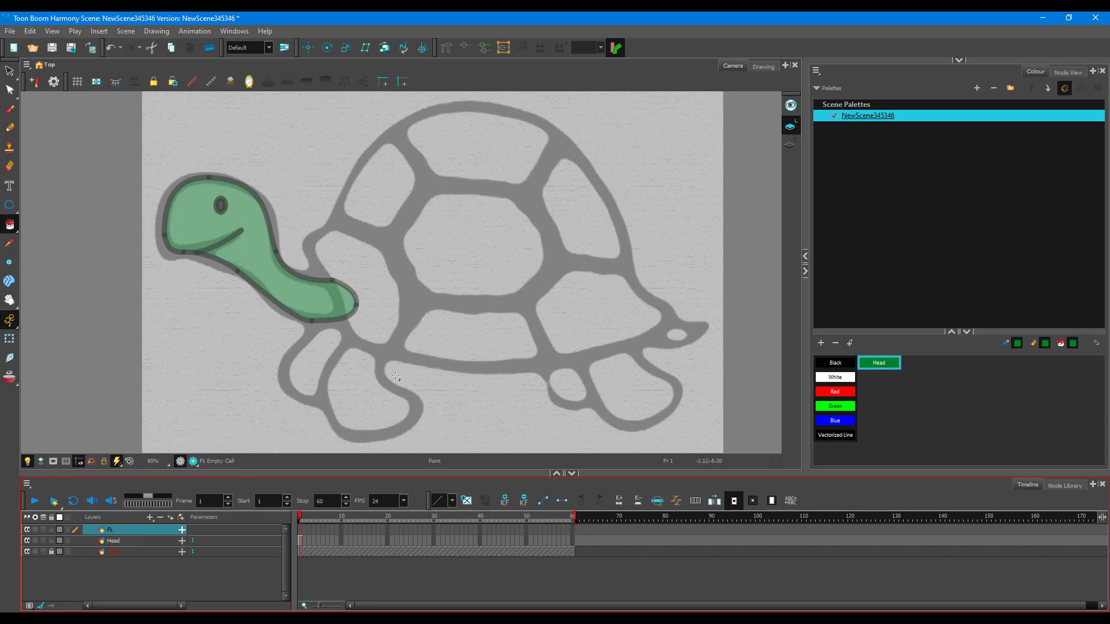
scroll(407, 430, "down", 2)
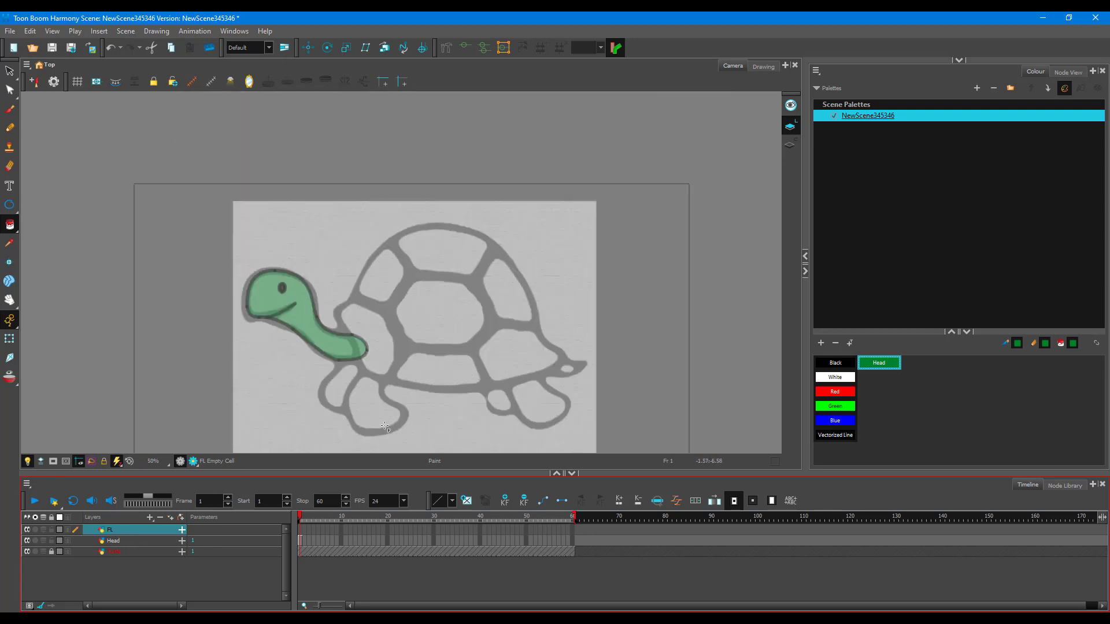
scroll(407, 430, "up", 4)
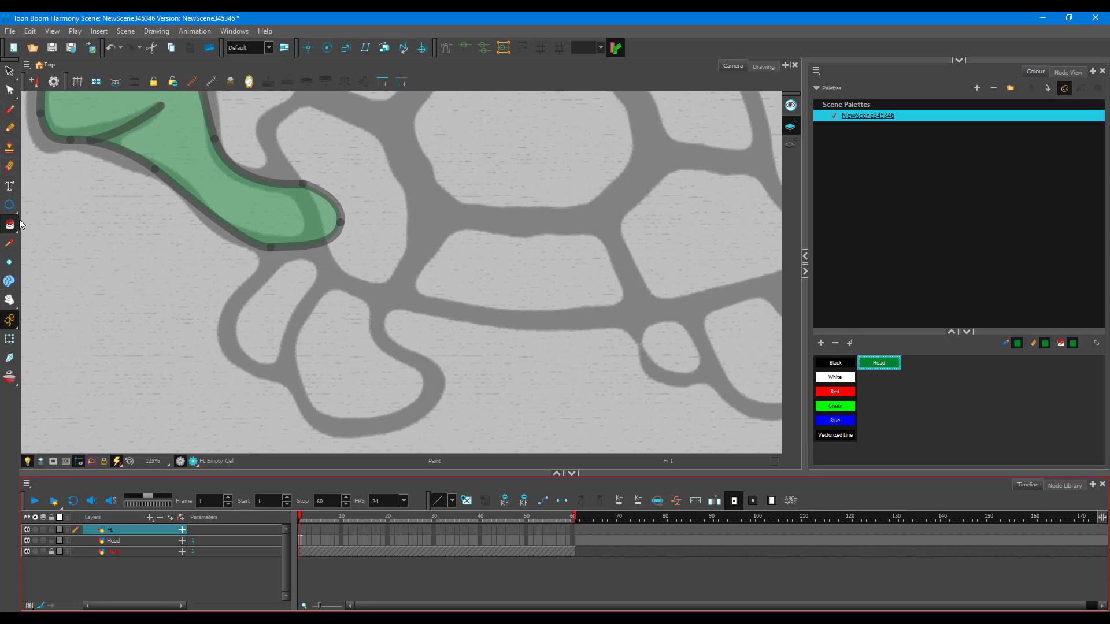
left_click(9, 204)
left_click(46, 243)
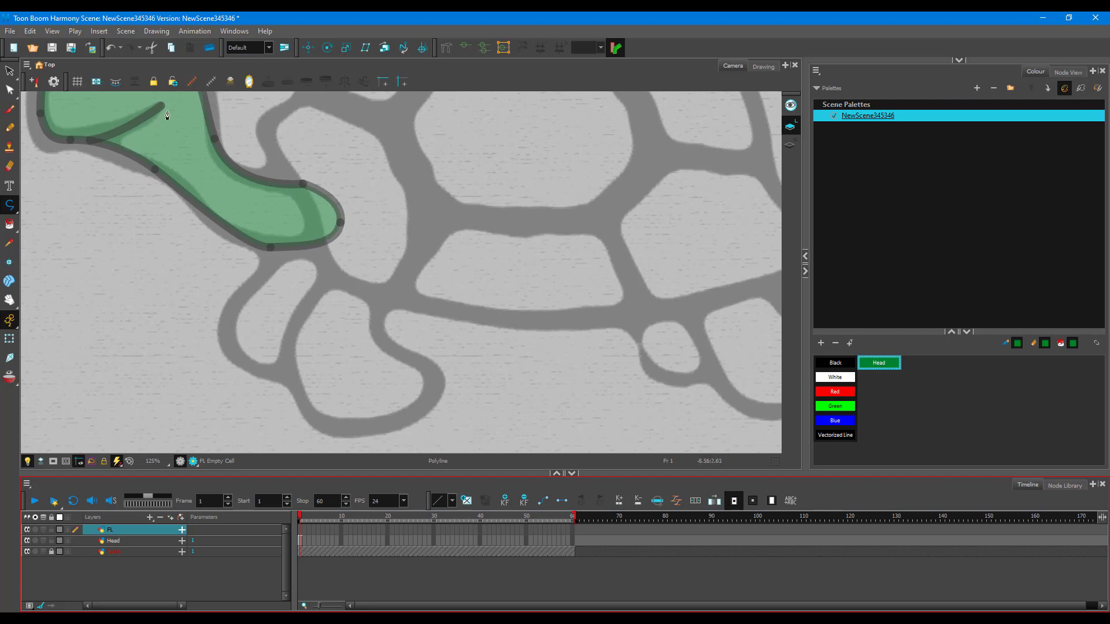
left_click(830, 363)
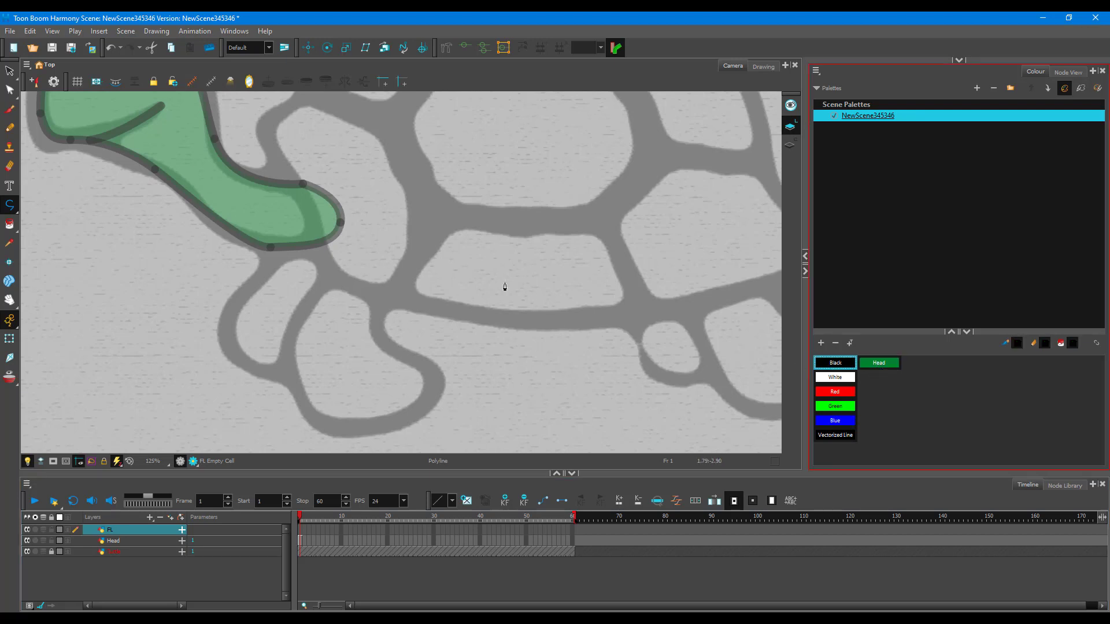
left_click(328, 280)
left_click_drag(292, 378, 310, 436)
left_click(357, 431)
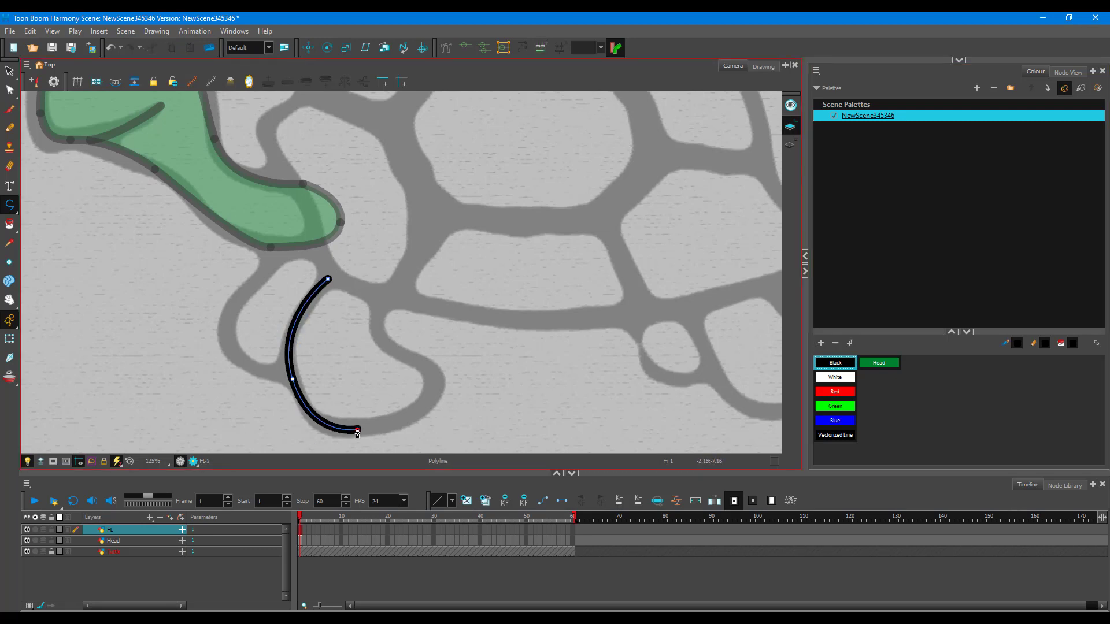
- Continue the polyline around the foot and up the back of the leg into the shell, and close it at its starting point
mouse_move(416, 361)
left_mouse_down()
mouse_move(381, 352)
mouse_move(359, 322)
left_mouse_up()
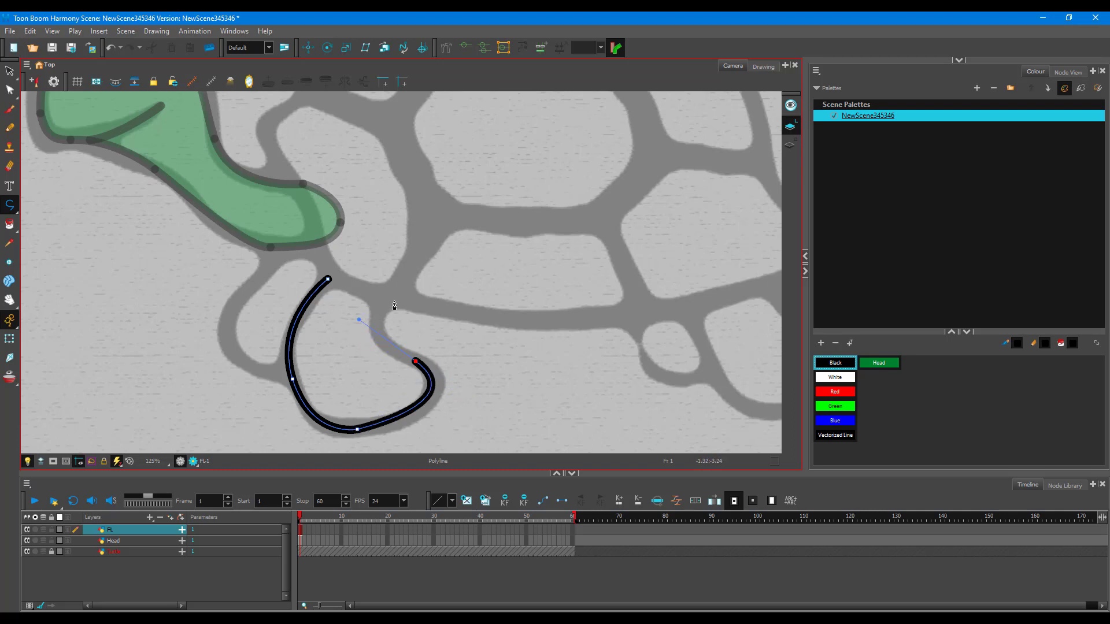
left_click_drag(400, 278, 360, 238)
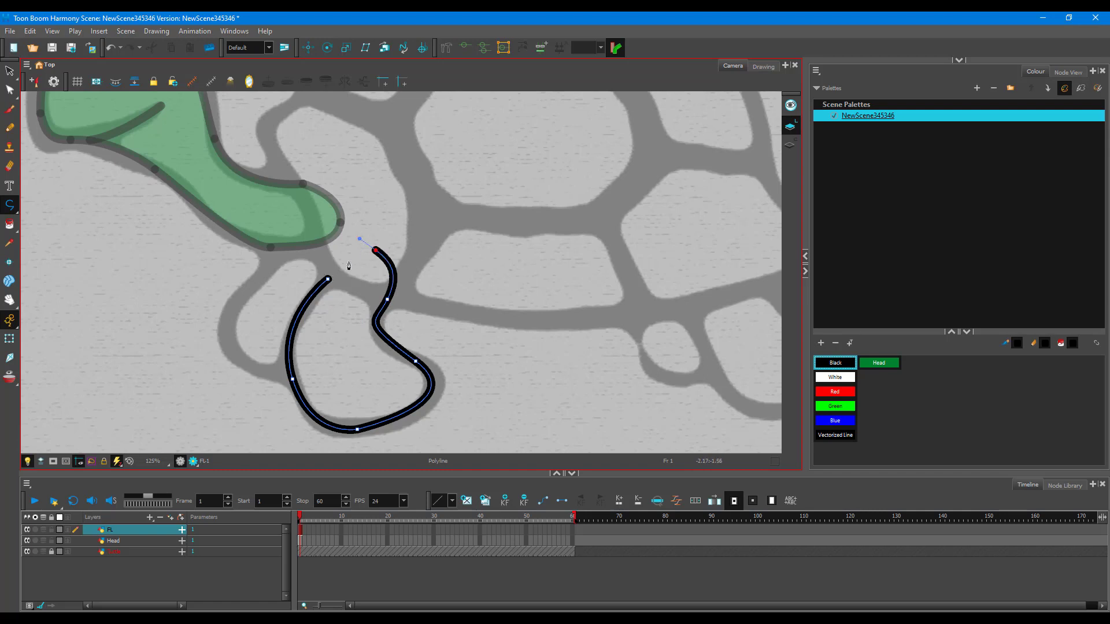
left_click(328, 280)
key("alt+s")
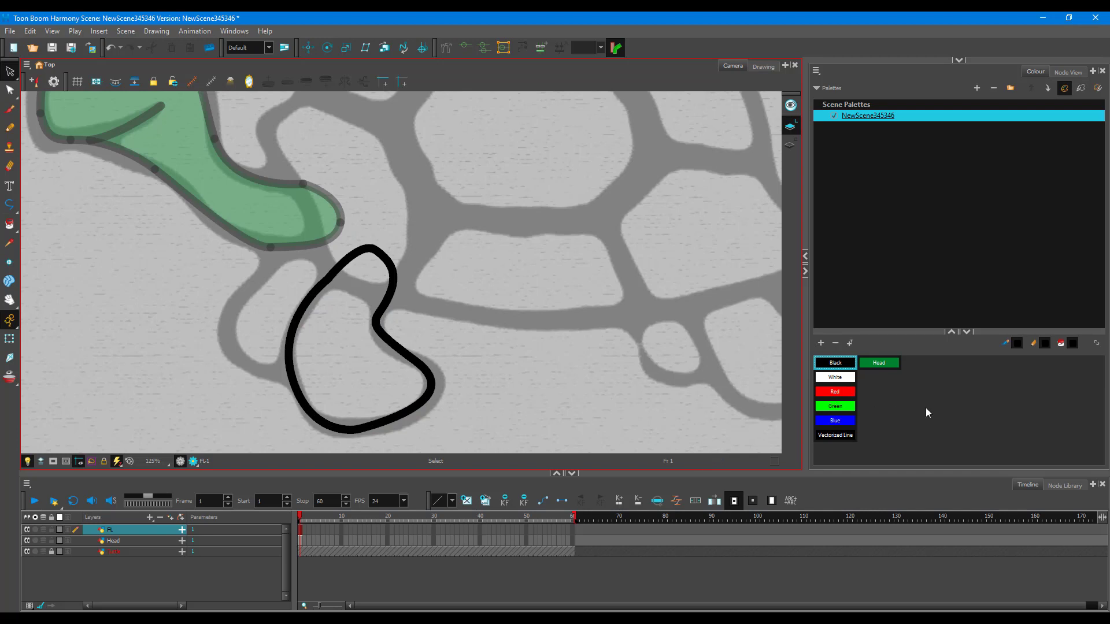
- Add a new palette colour based on the Head green and name it Feet
left_click(884, 364)
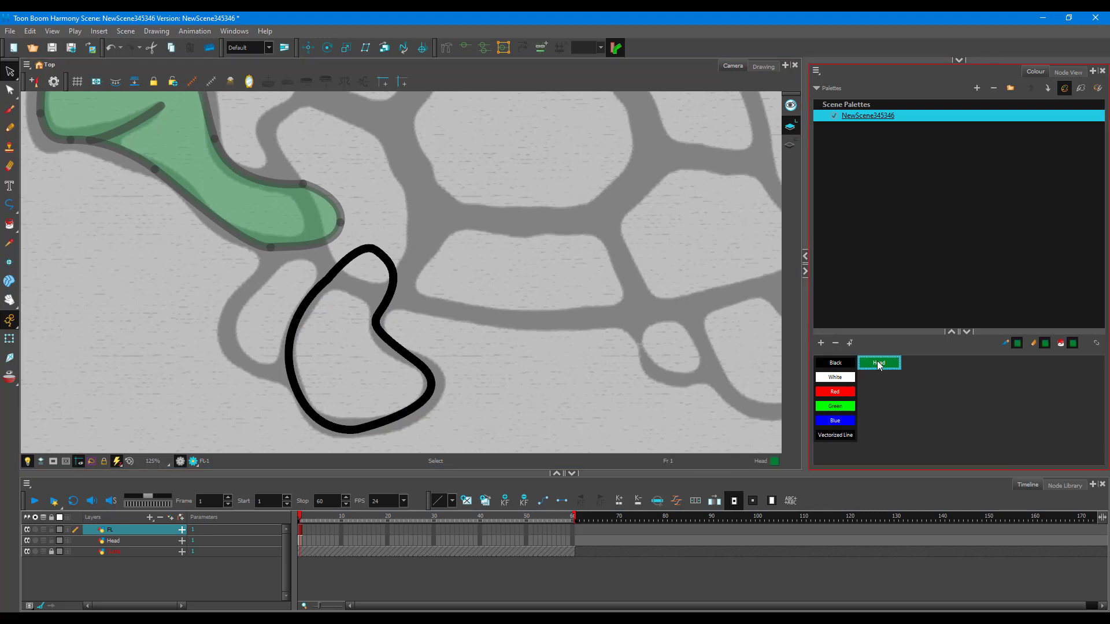
right_click(888, 389)
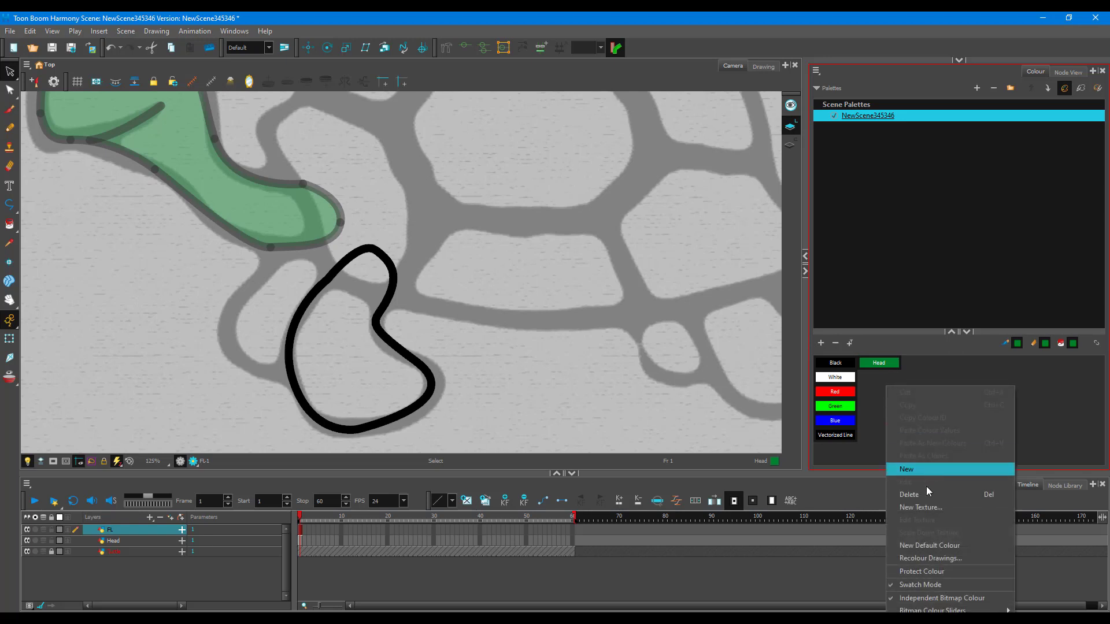
left_click(868, 365)
right_click(869, 368)
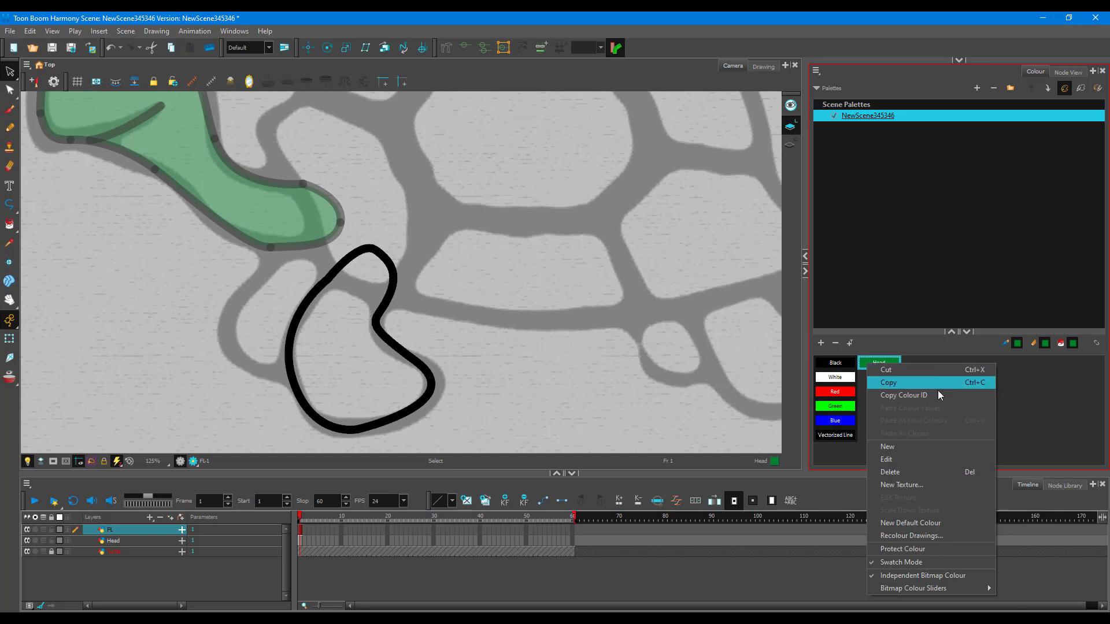
left_click(906, 394)
right_click(879, 388)
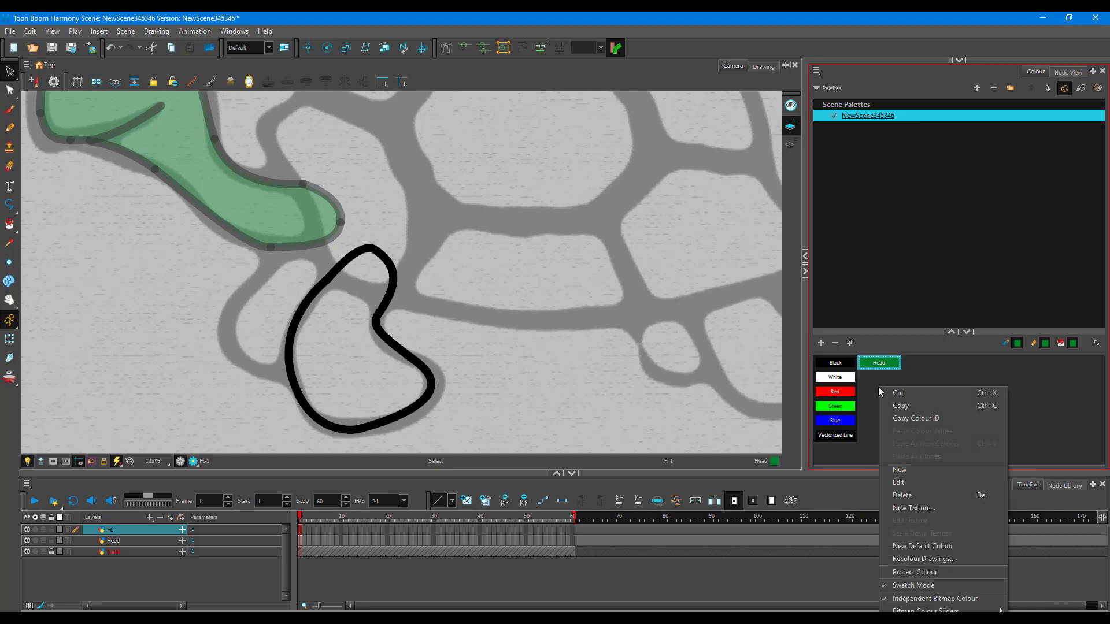
left_click(924, 473)
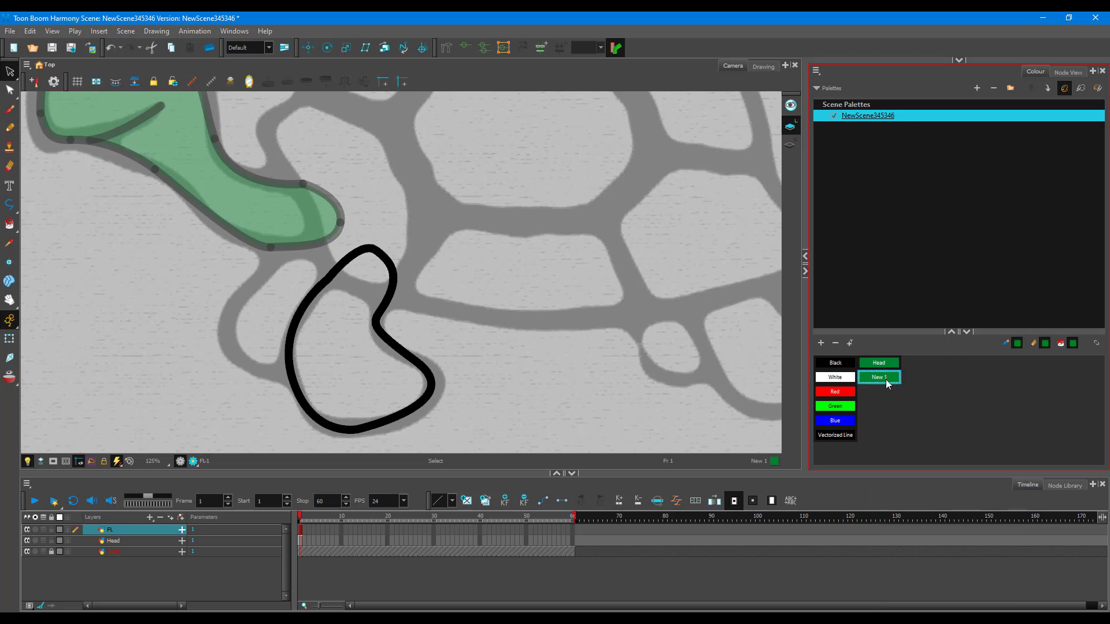
double_click(888, 383)
type("Feet")
key("Tab")
- Paint the inside of the front leg outline on the FL layer with the Feet colour
left_click(888, 383)
left_click(10, 225)
left_click(354, 358)
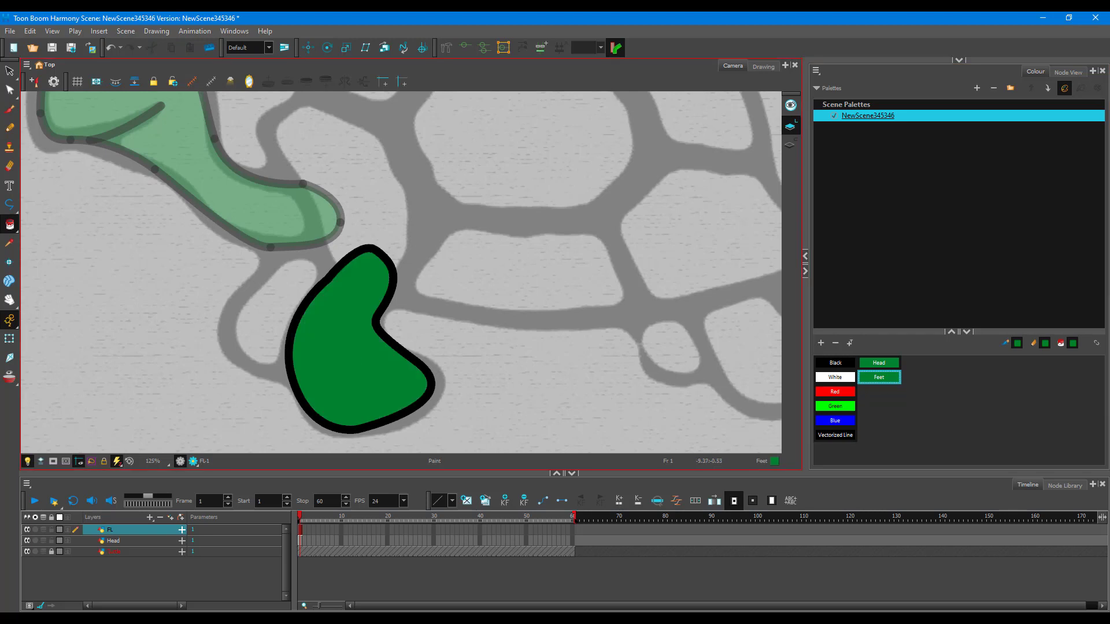
- Select and copy the painted leg drawing, and duplicate the FL layer
key("alt+s")
mouse_move(398, 338)
left_mouse_down()
mouse_move(488, 445)
mouse_move(256, 335)
mouse_move(433, 288)
mouse_move(431, 313)
left_mouse_up()
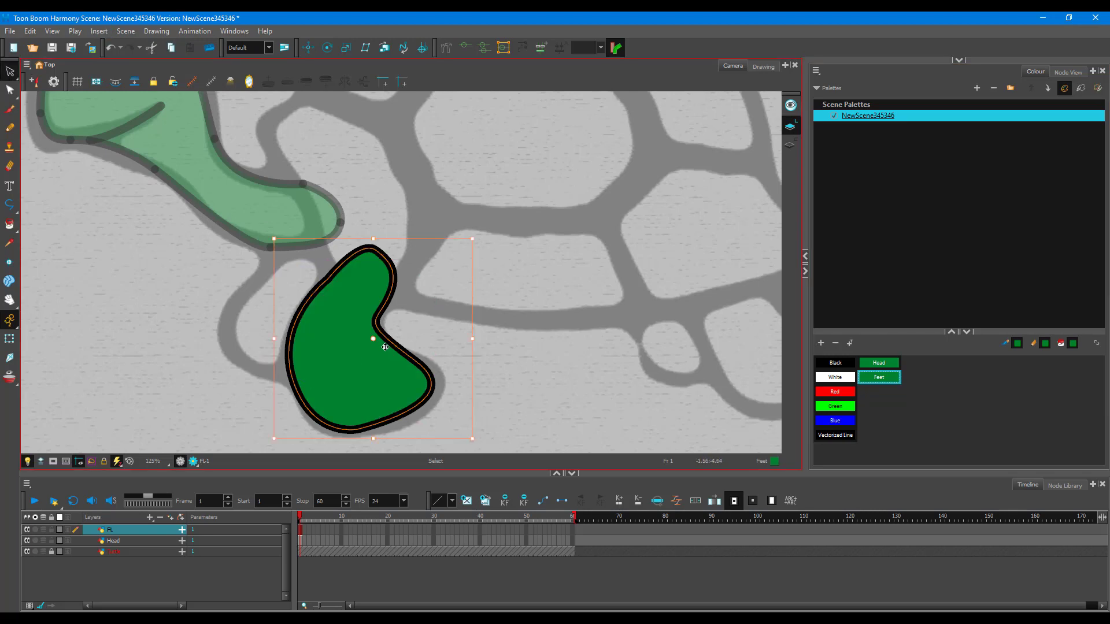
key("ctrl+c")
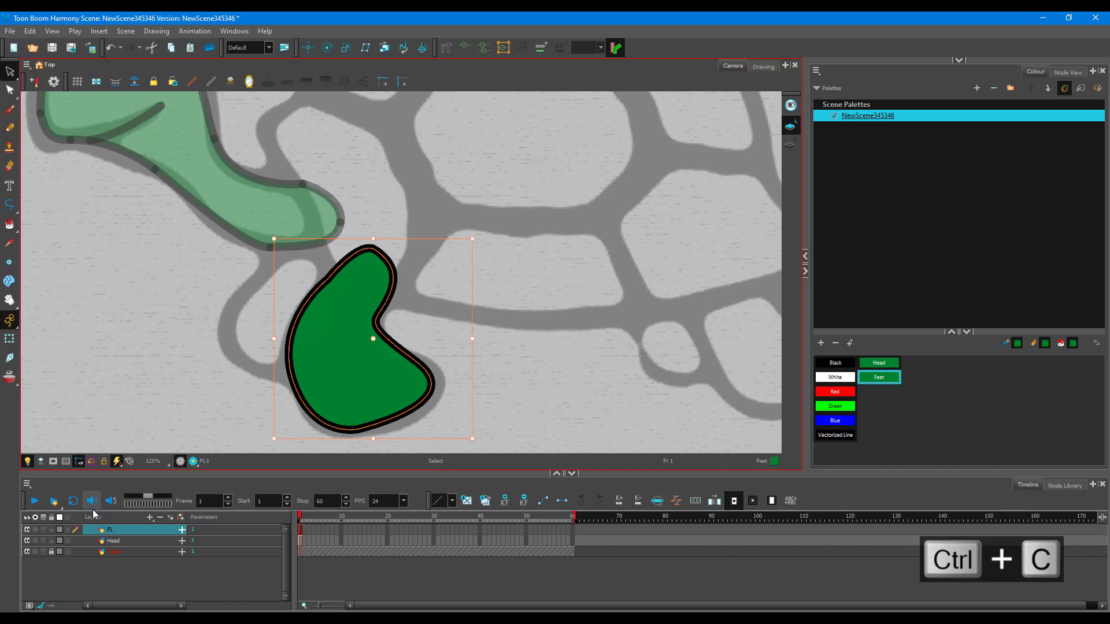
right_click(107, 533)
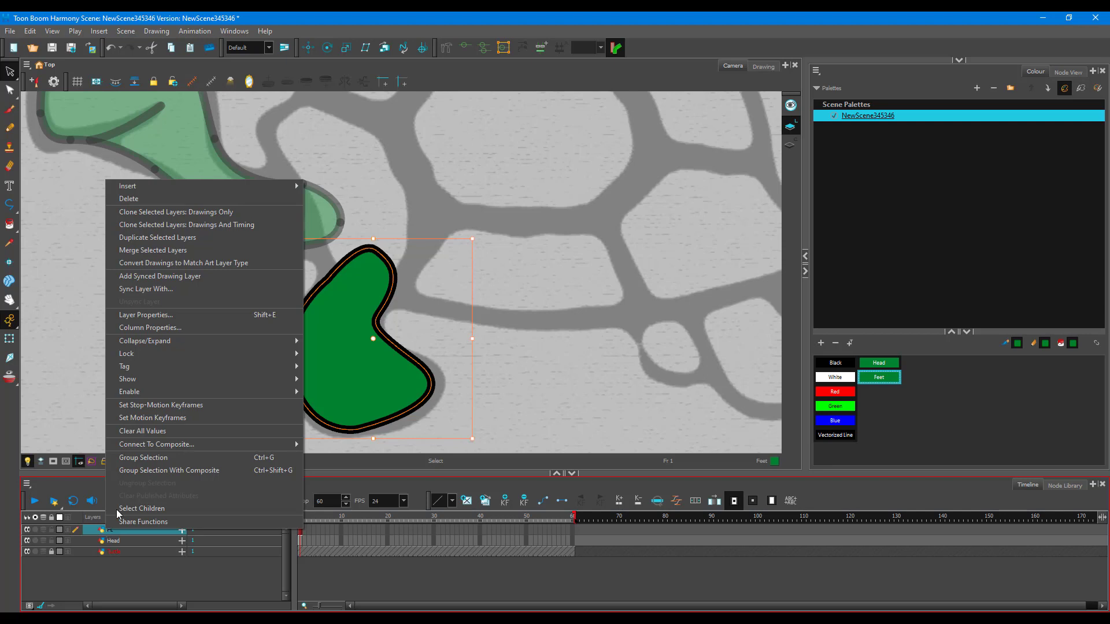
left_click(201, 242)
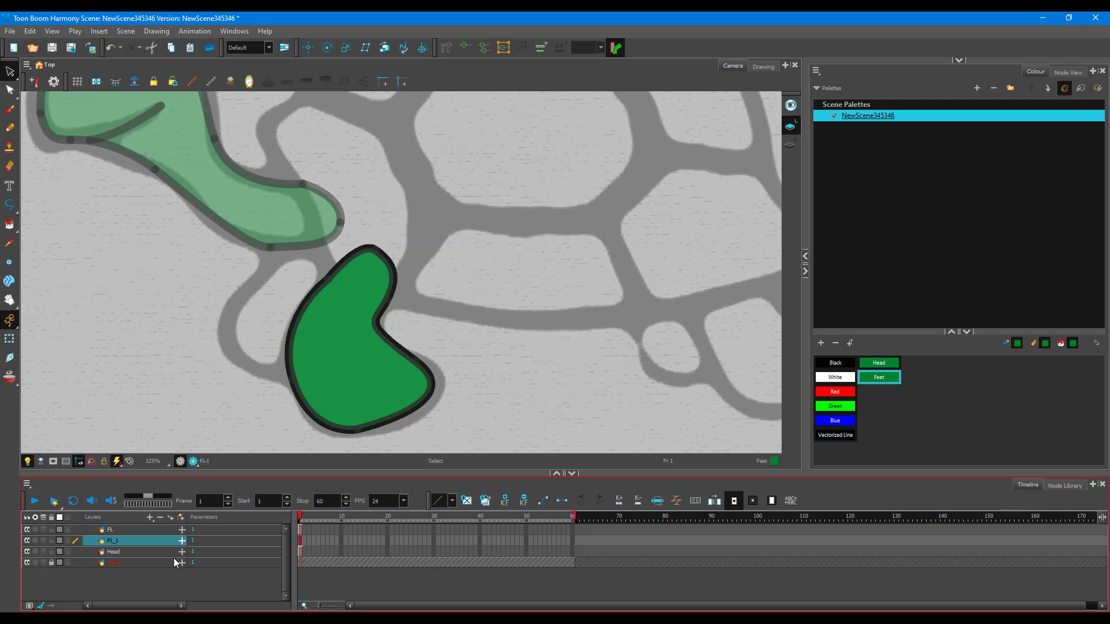
- Hide the original FL layer and rename its duplicate FR
key("Up")
key("Down")
left_click(112, 530)
left_click(115, 542)
left_click(27, 529)
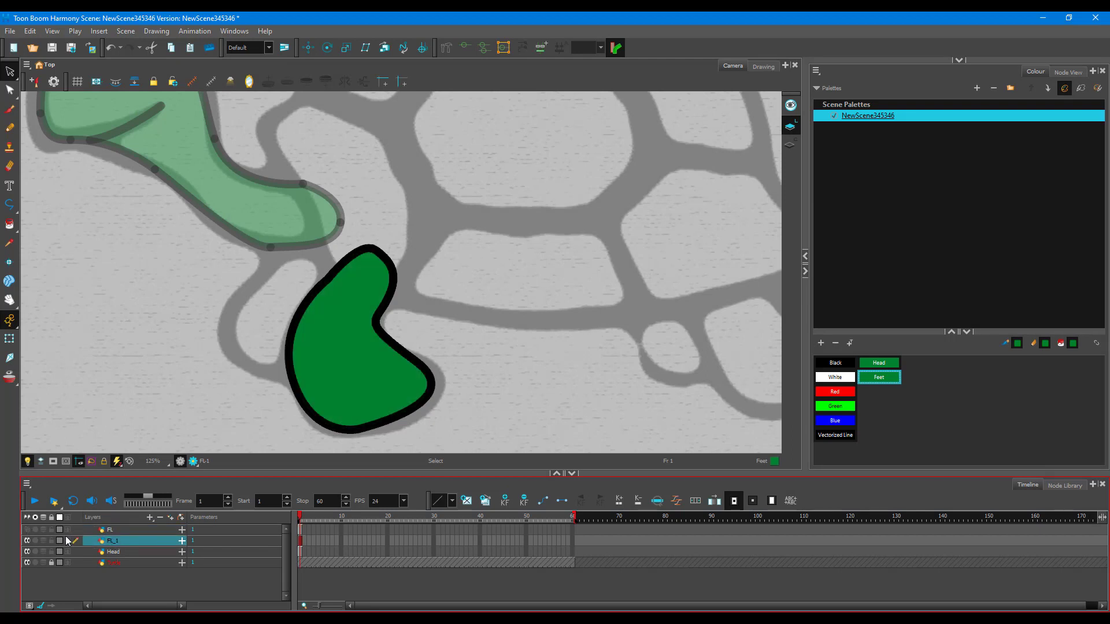
double_click(111, 544)
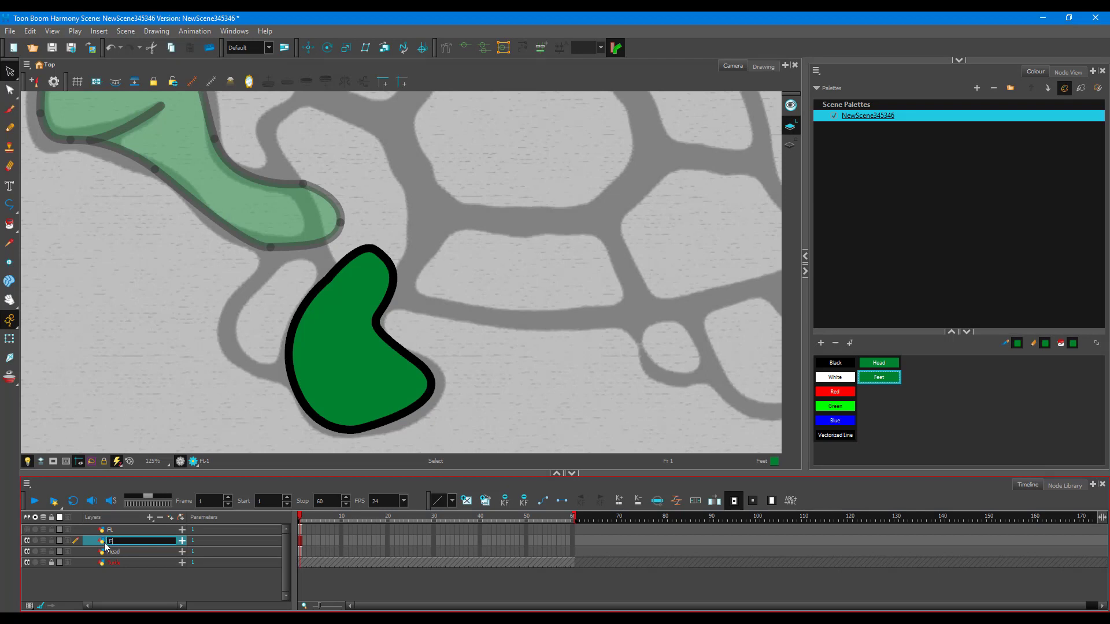
key("Return")
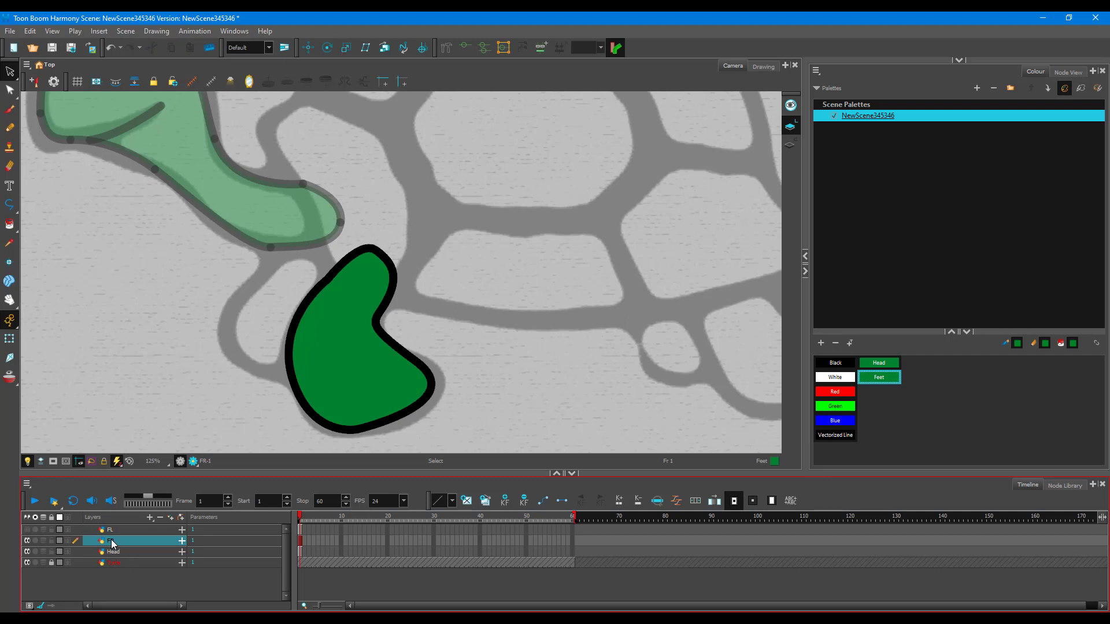
- Rotate the leg on the FR layer clockwise and move it over the farther front leg of the reference image
mouse_move(430, 269)
left_mouse_down()
mouse_move(358, 445)
mouse_move(248, 364)
left_mouse_up()
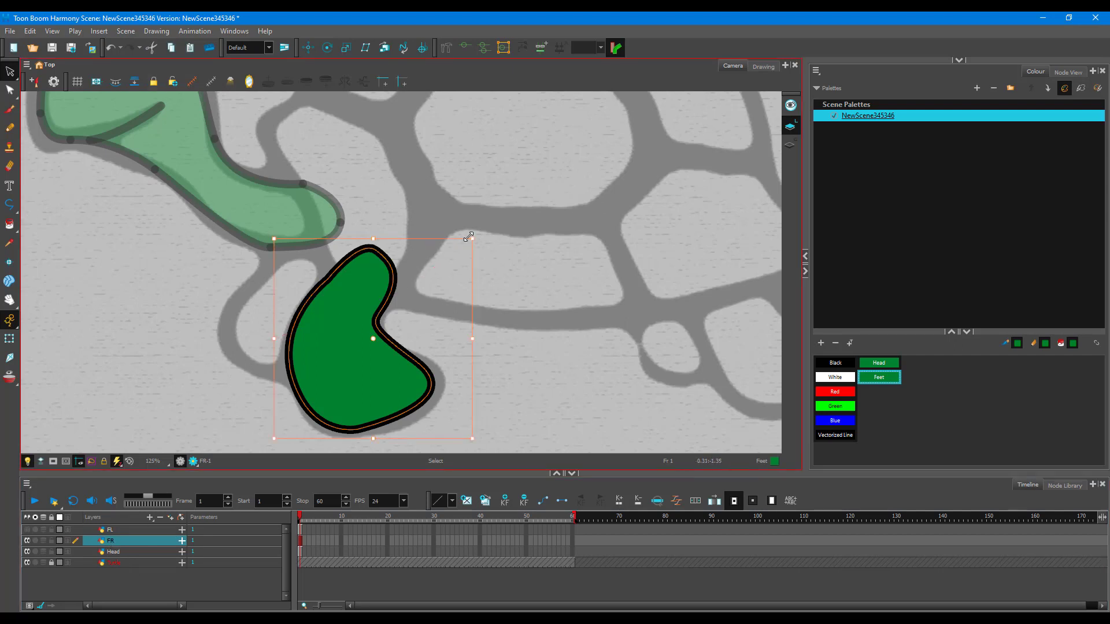
left_click_drag(477, 233, 520, 292)
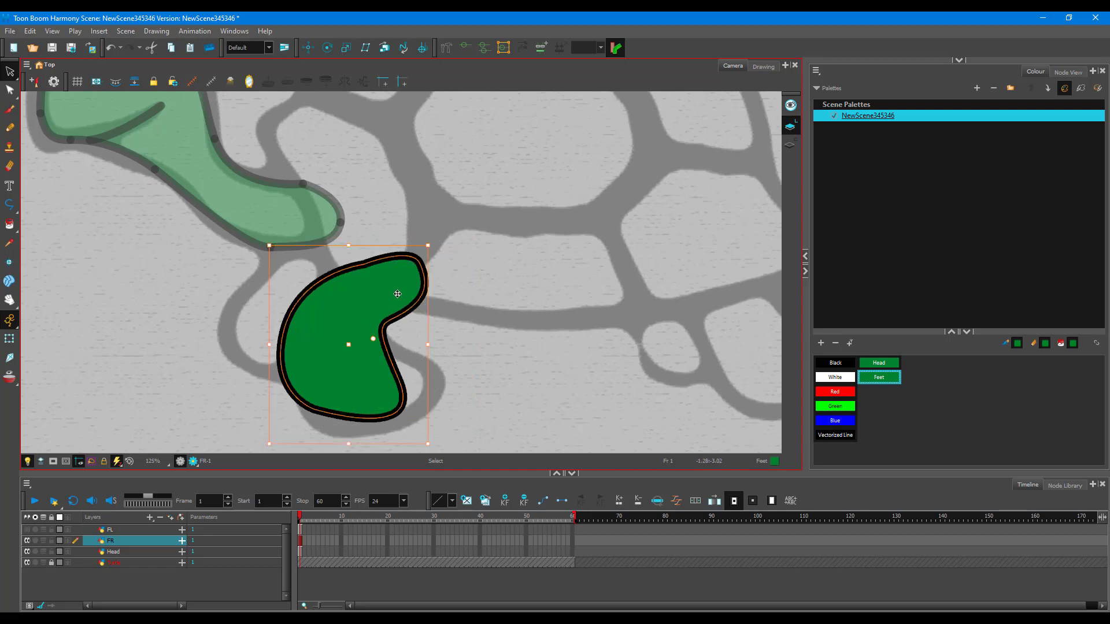
left_click_drag(399, 293, 357, 256)
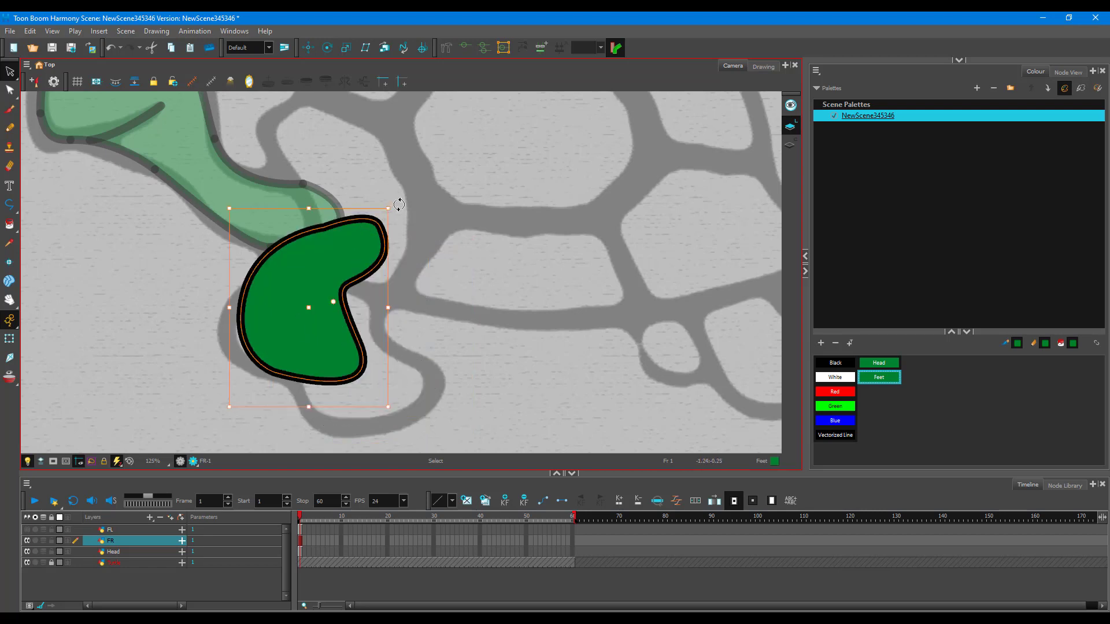
left_click_drag(392, 205, 419, 243)
key("ctrl+z")
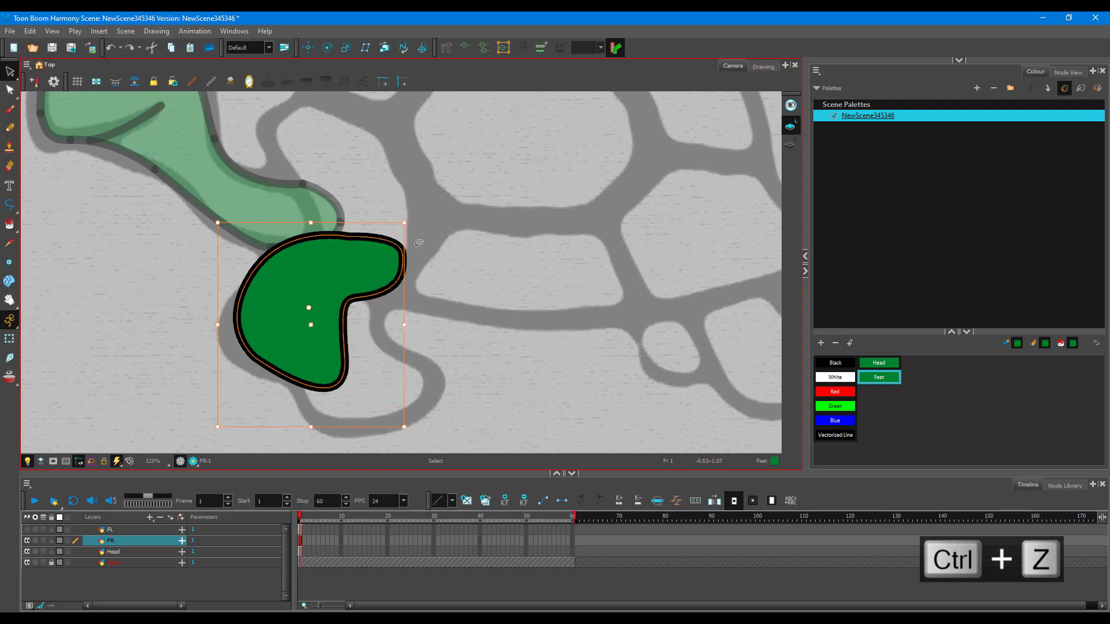
left_click_drag(344, 253, 333, 269)
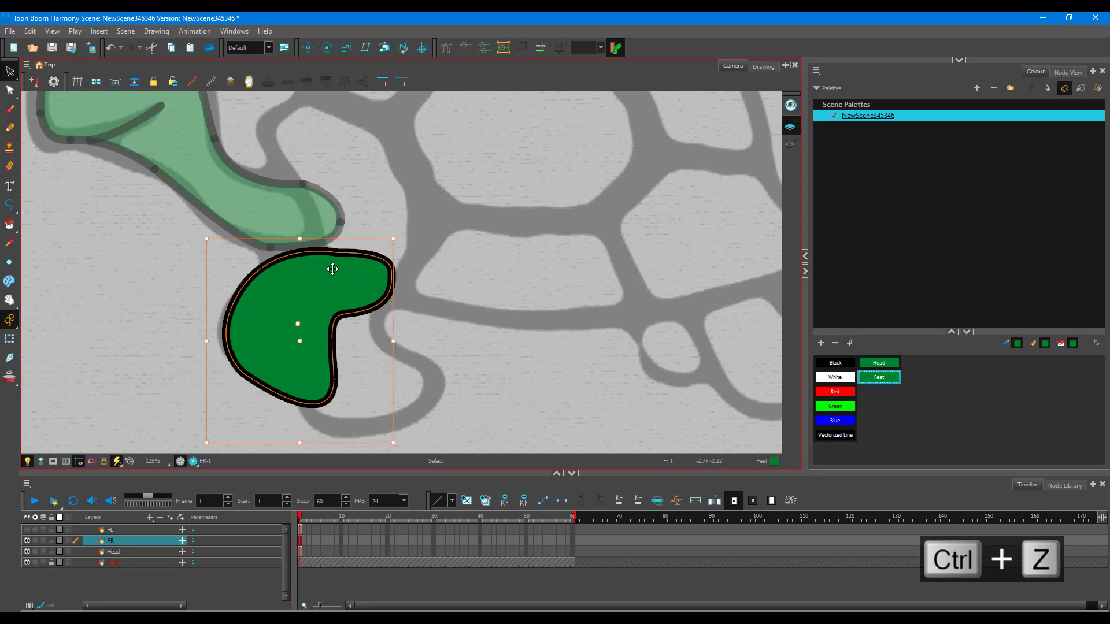
- Move the Head layer above the FL and FR layers, and show the FL layer again
left_click(111, 594)
left_click(116, 553)
mouse_move(117, 553)
left_mouse_down()
mouse_move(120, 527)
mouse_move(119, 574)
mouse_move(115, 526)
left_mouse_up()
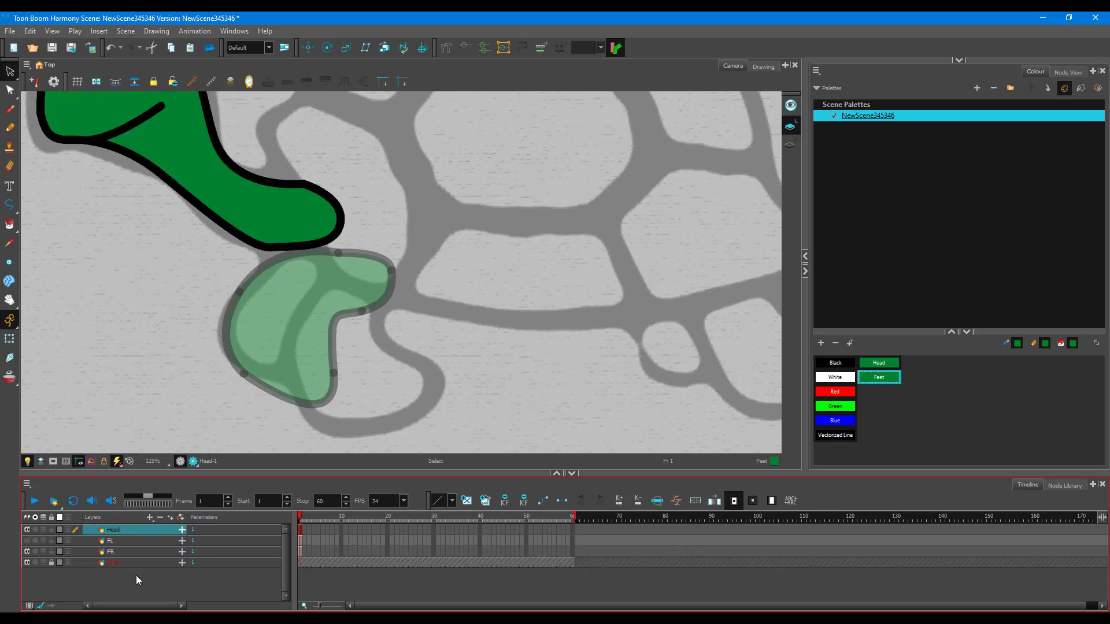
left_click(27, 541)
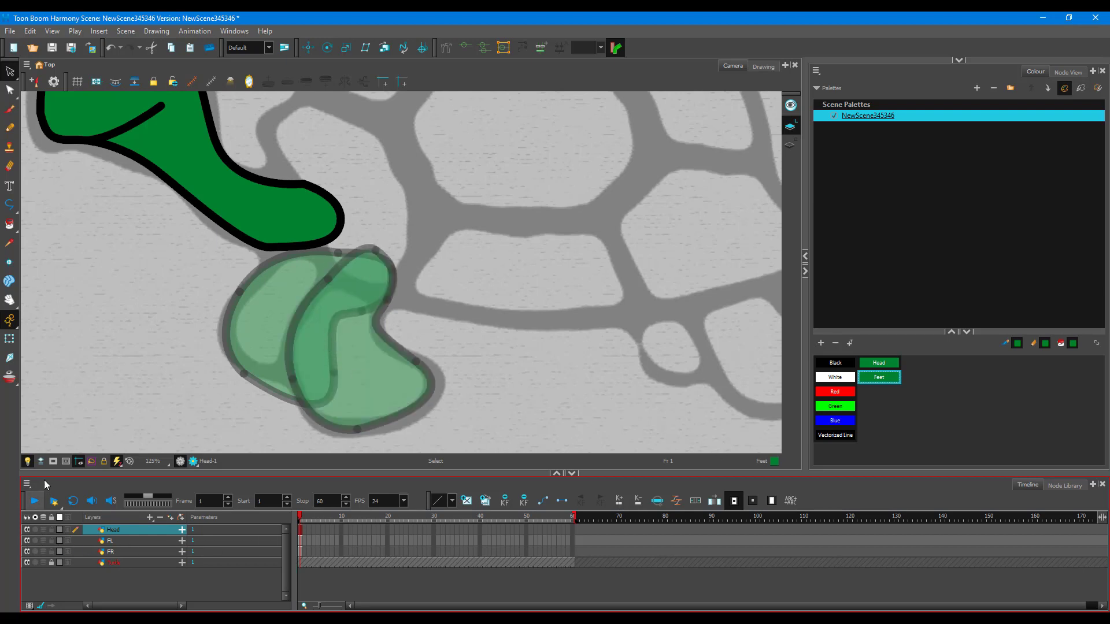
- Turn off the light table to display the head and both front legs in full colour
left_click(27, 462)
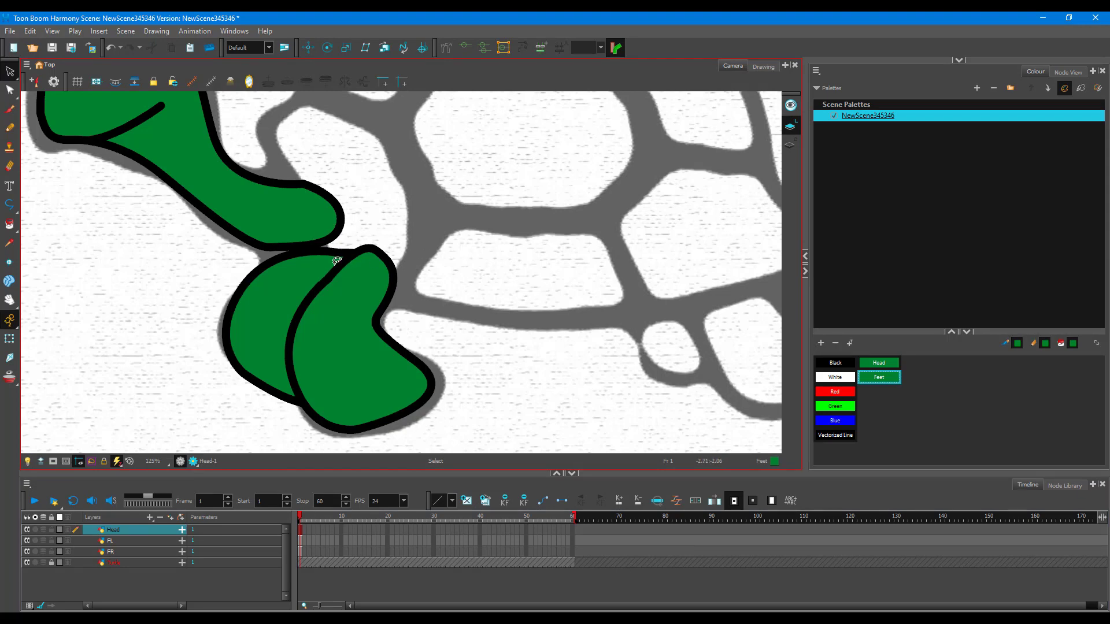
scroll(336, 261, "down", 5)
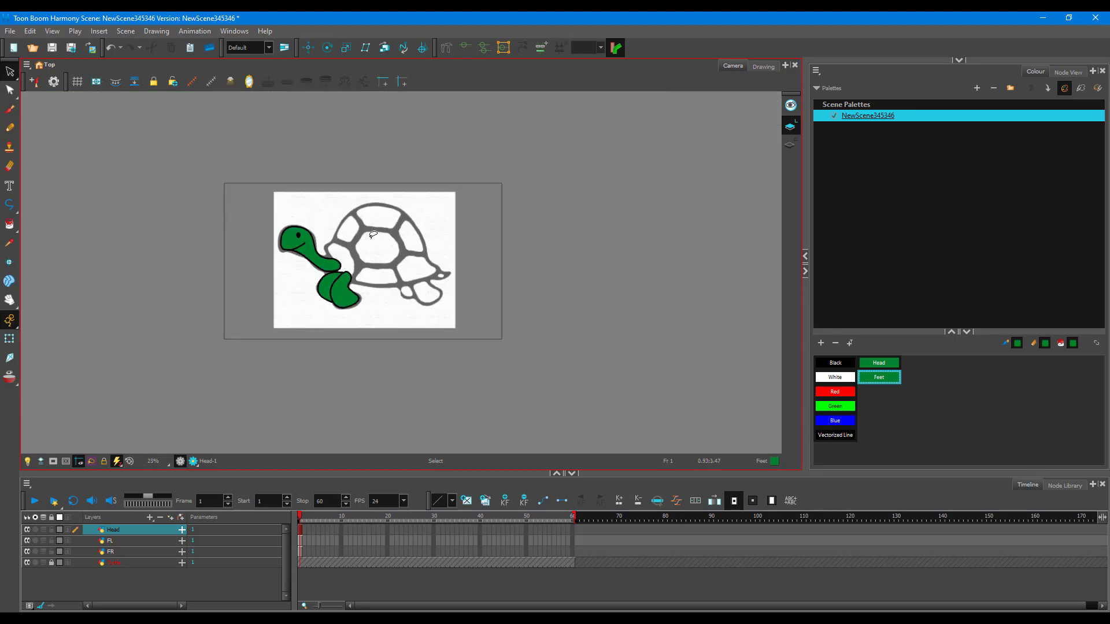
scroll(372, 238, "up", 2)
scroll(372, 238, "up", 2)
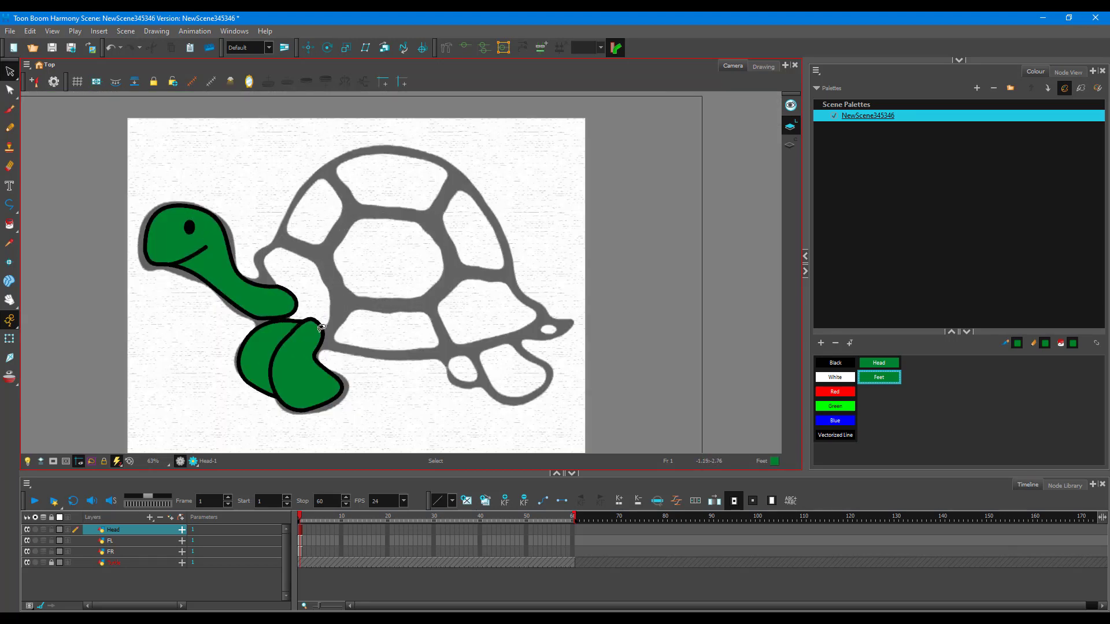
scroll(527, 393, "up", 2)
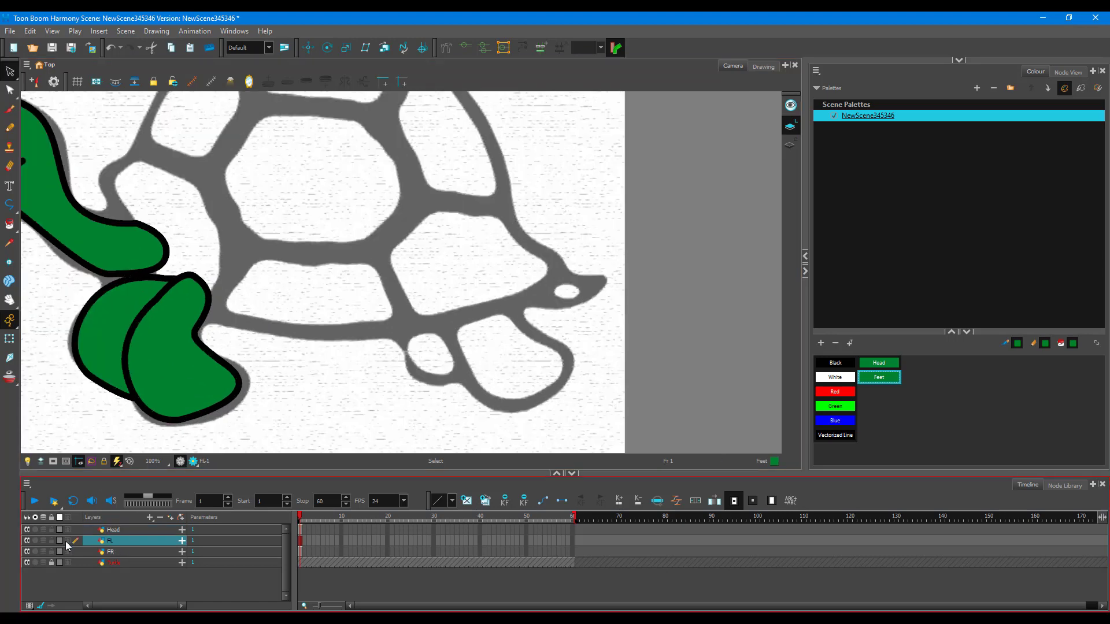
- Make FR the active layer and select its leg drawing with the Select tool
left_click(113, 556)
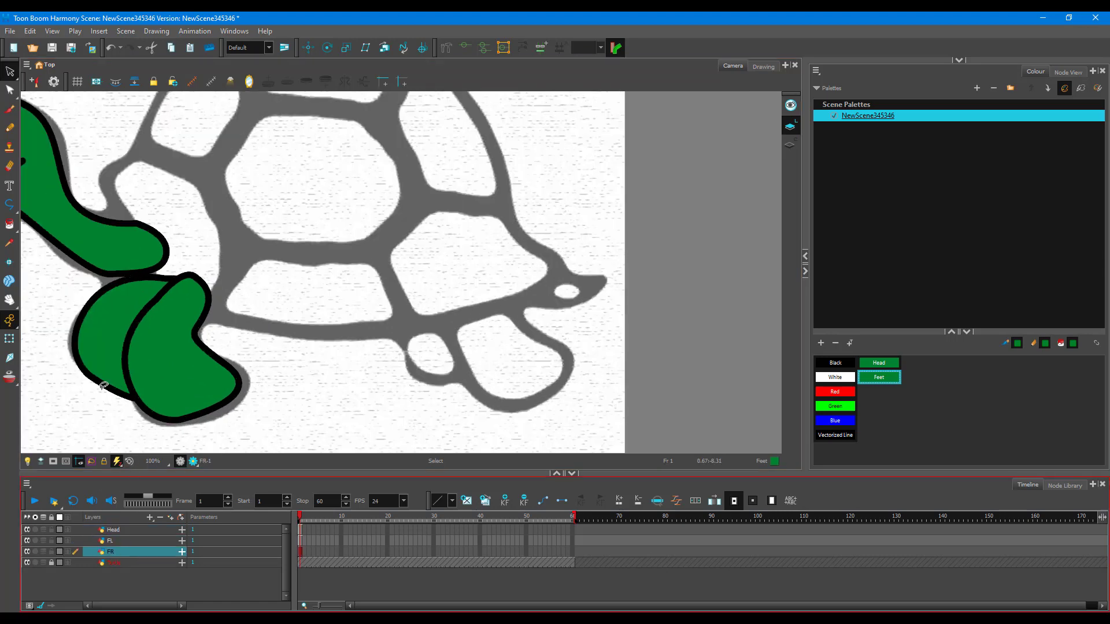
left_click(10, 71)
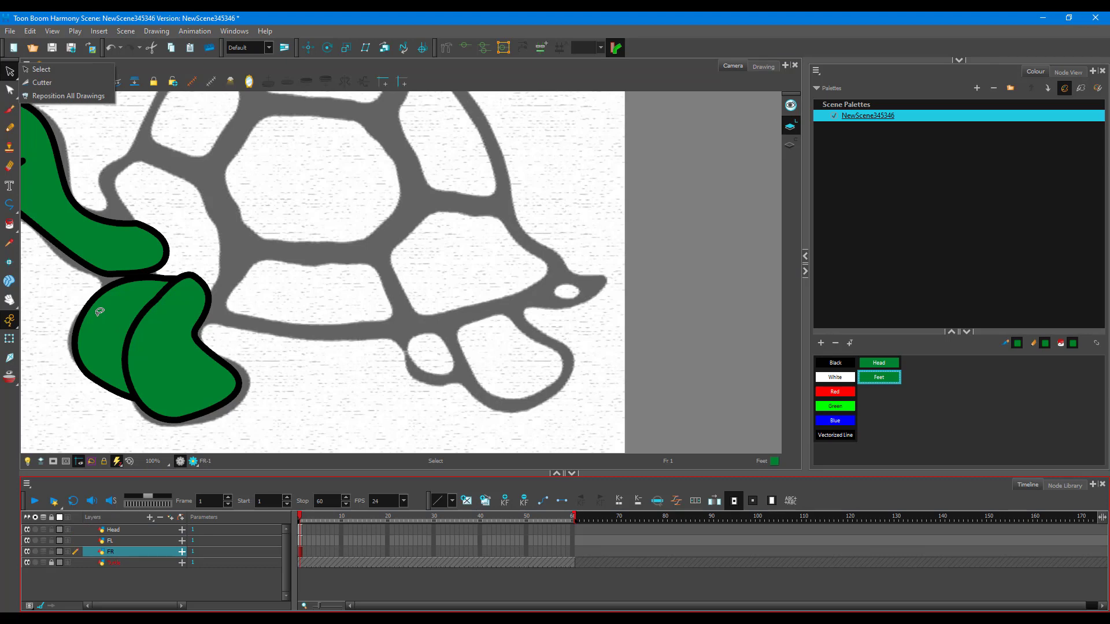
left_click(99, 312)
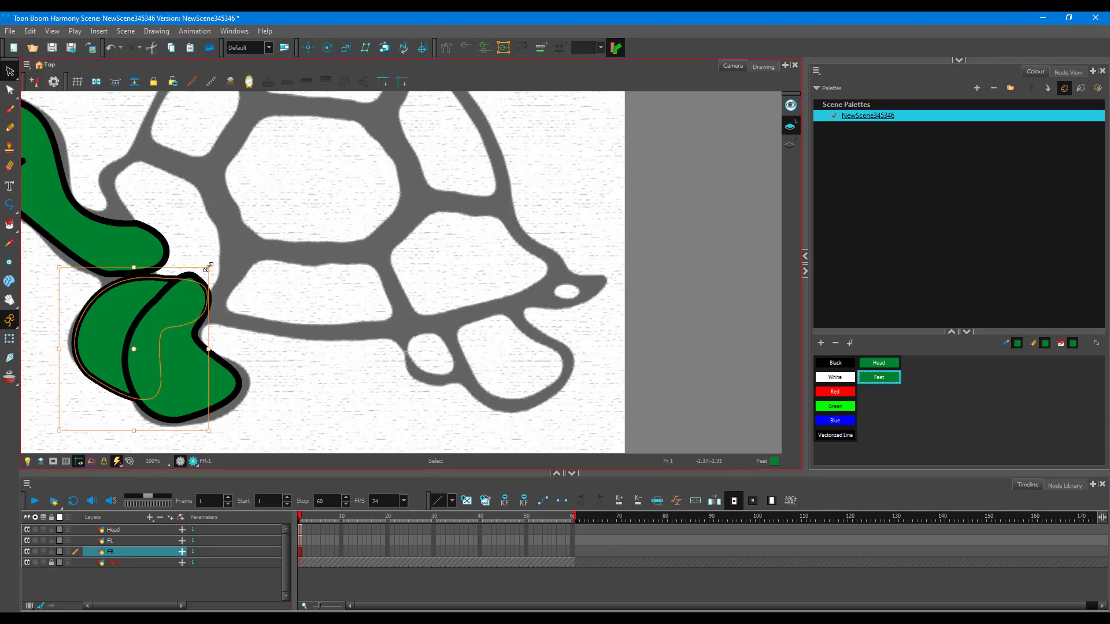
left_click_drag(208, 267, 192, 278)
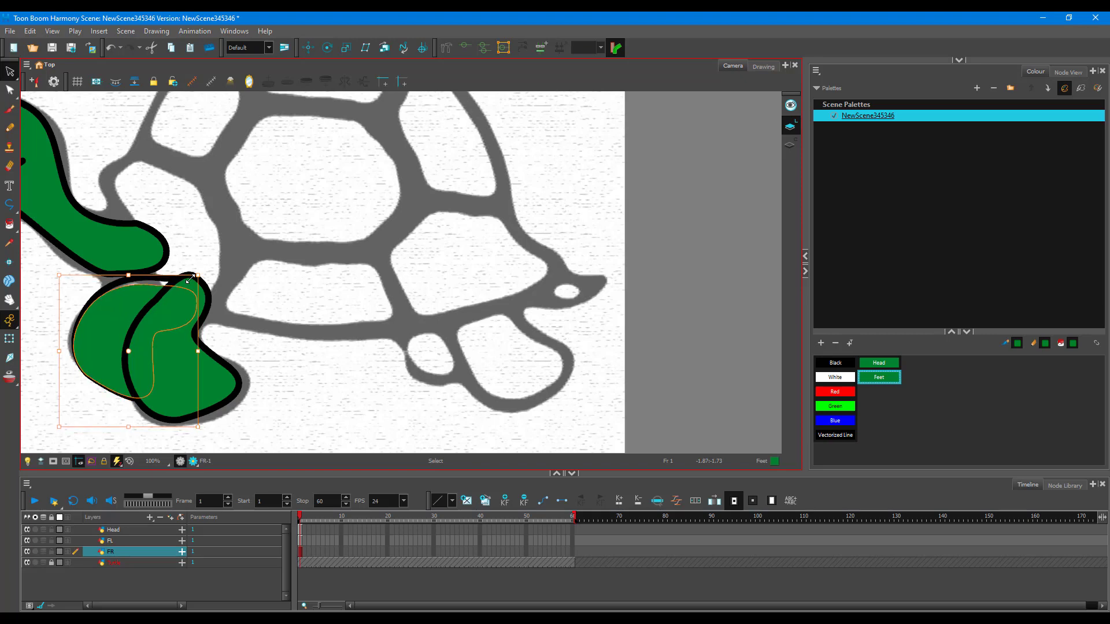
key("ctrl+z")
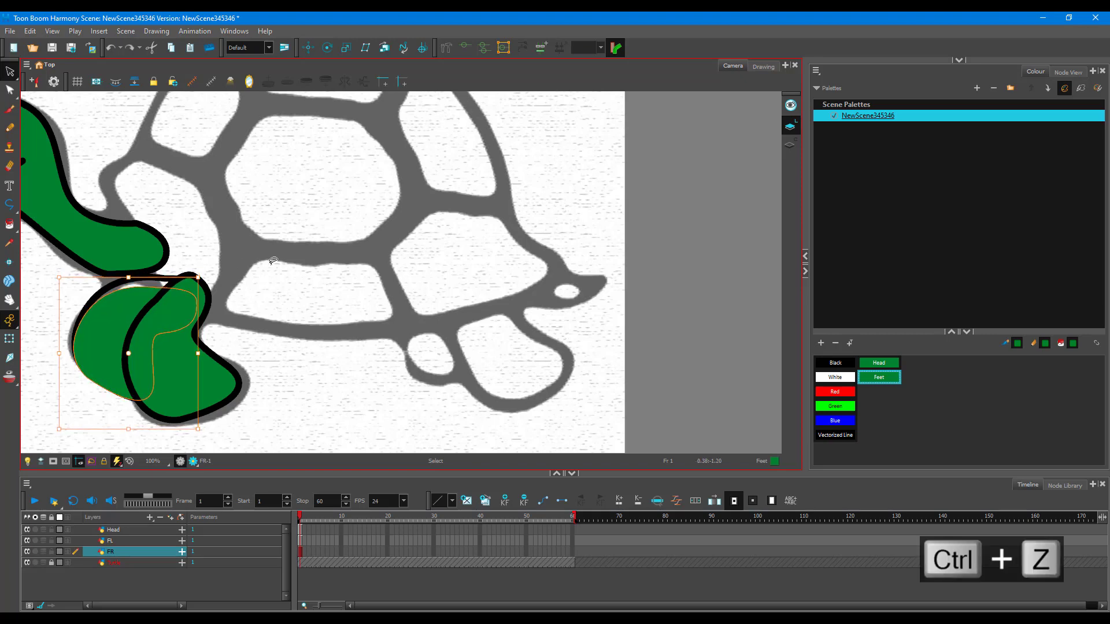
key("ctrl+z")
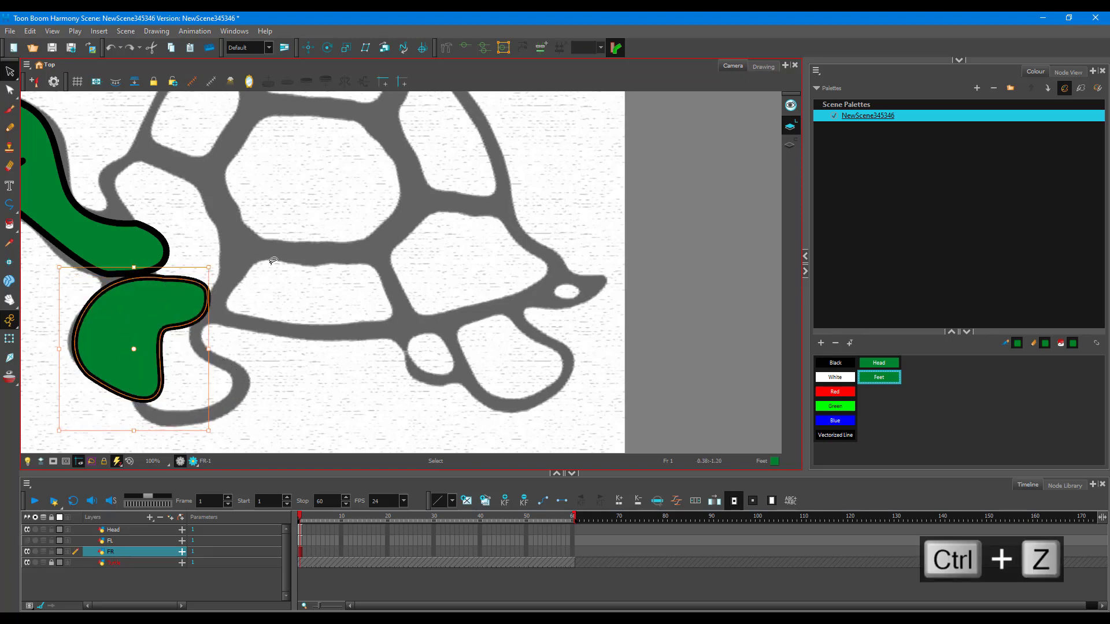
left_click(29, 30)
left_click(46, 65)
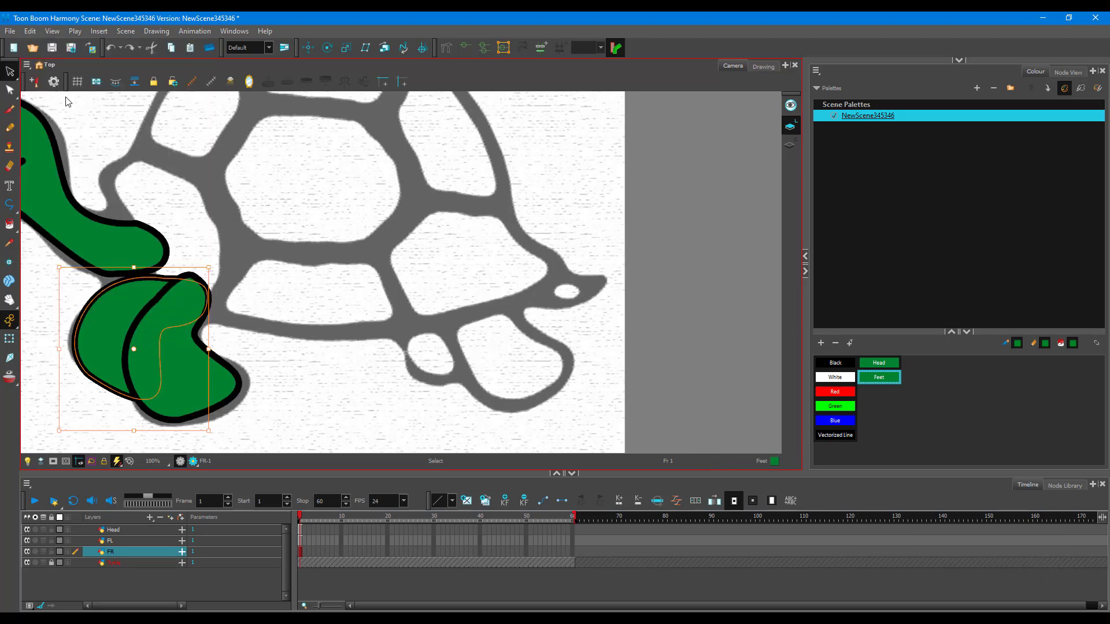
- Reposition the FR leg behind the nearer front leg, scale it down slightly, and deselect it
left_click_drag(54, 318, 114, 348)
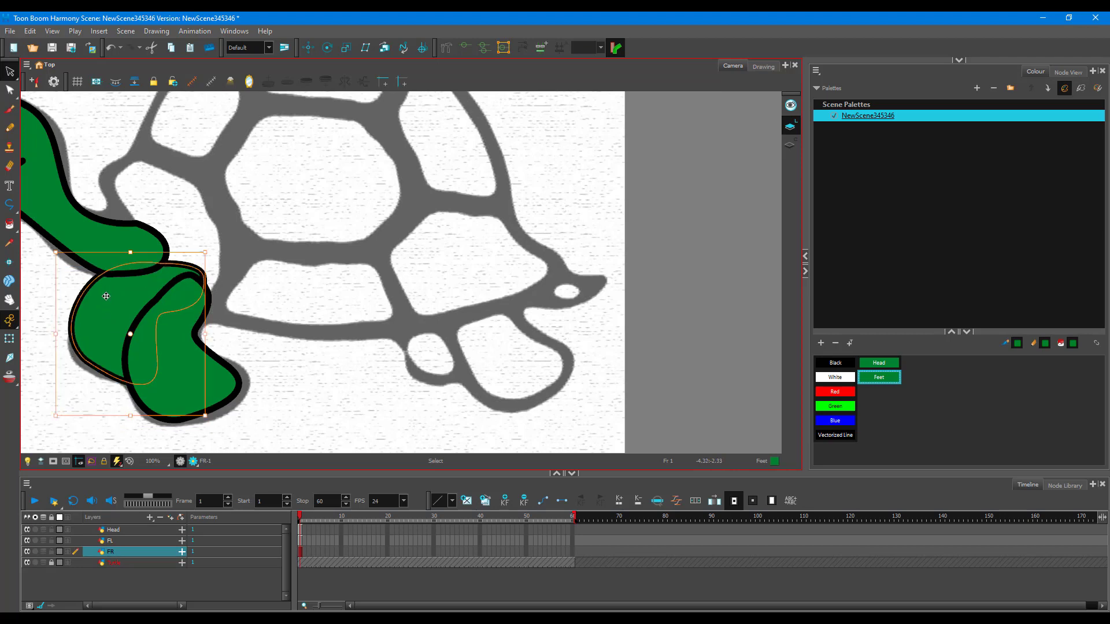
left_click_drag(106, 296, 115, 308)
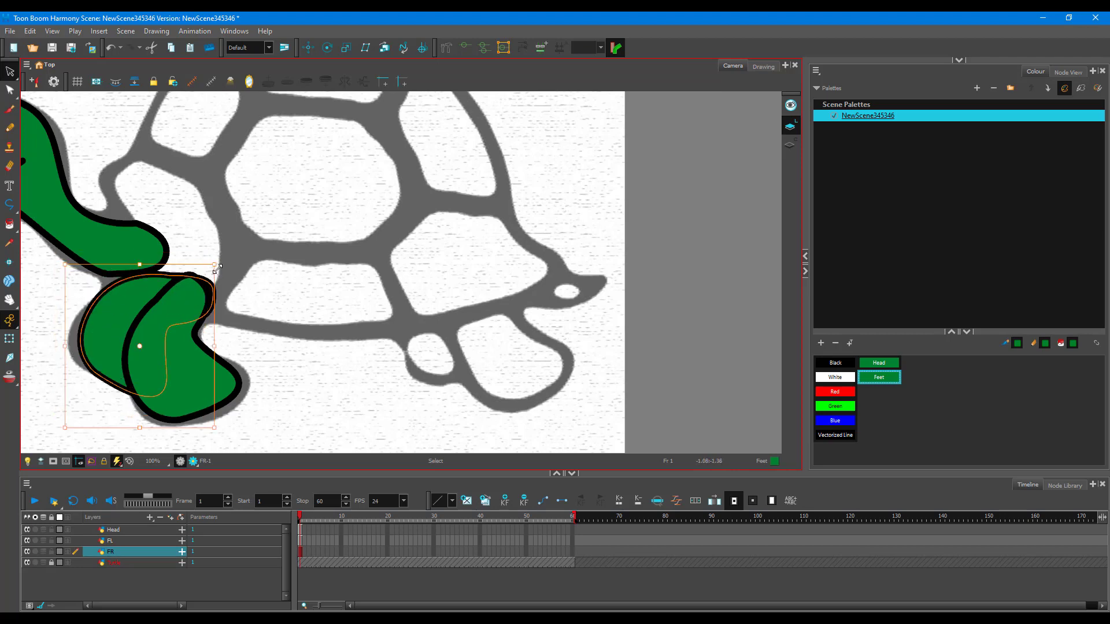
left_click_drag(217, 268, 208, 267)
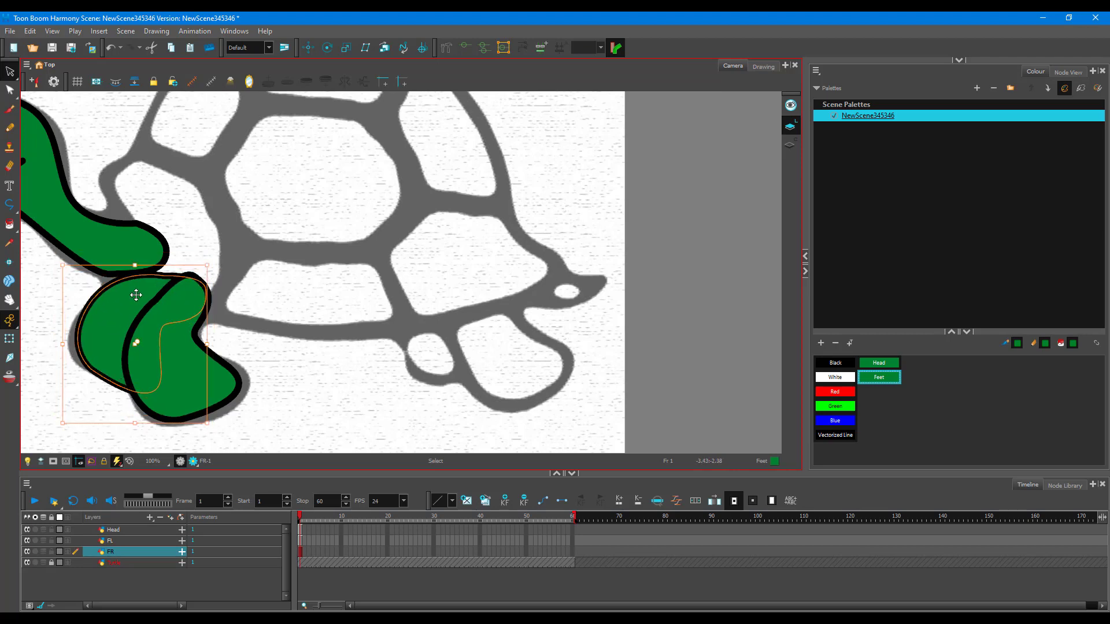
left_click(341, 400)
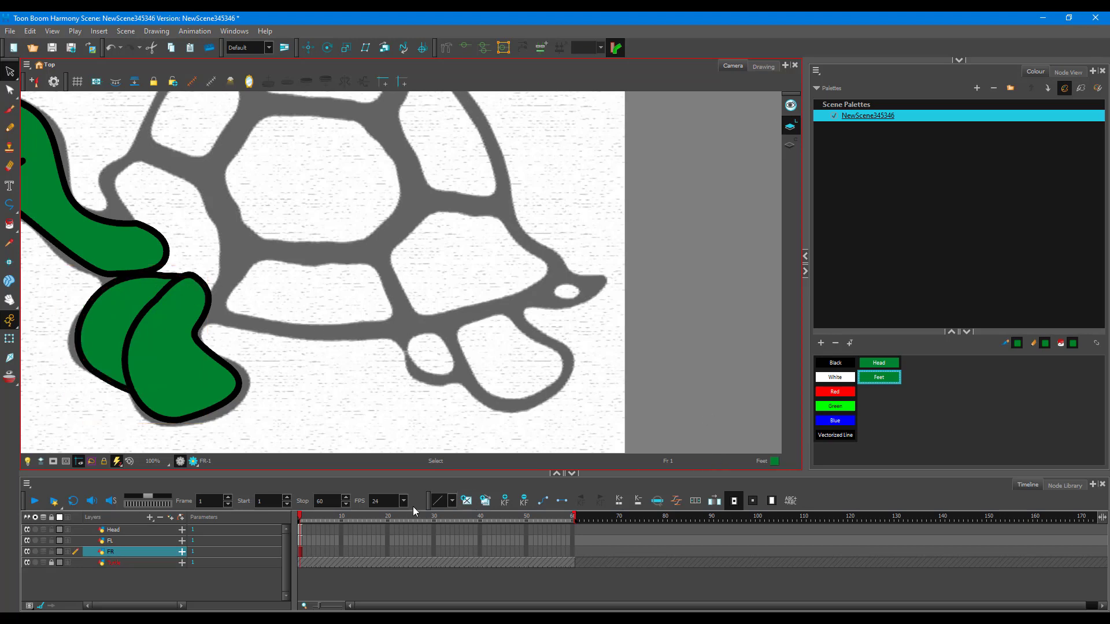
- Add a vector drawing layer named BL directly above the FL layer
left_click(137, 529)
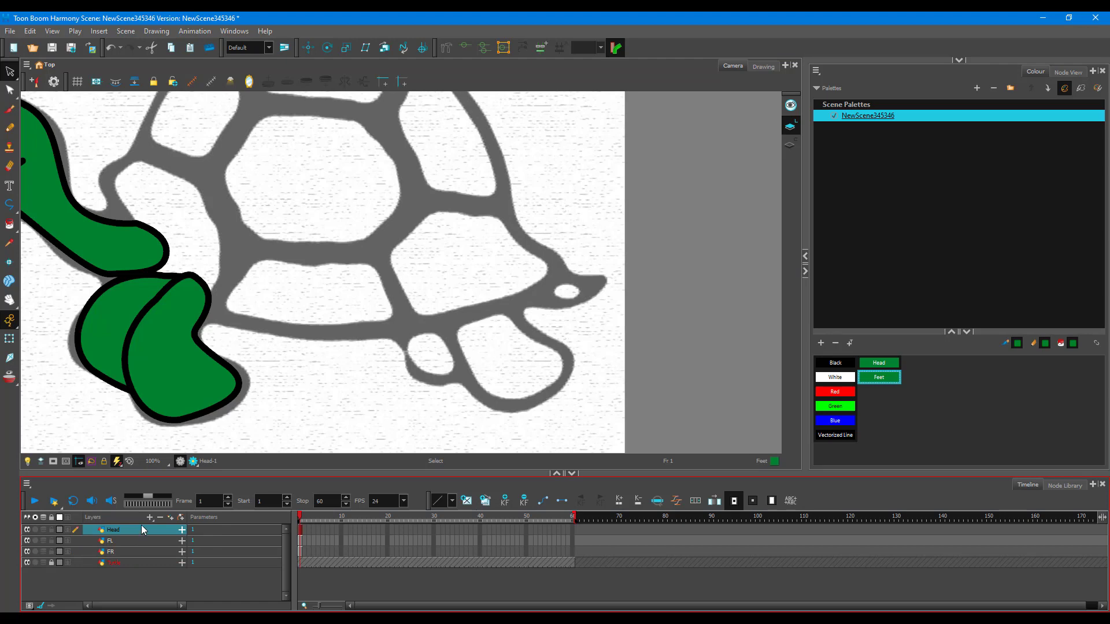
left_click(109, 541)
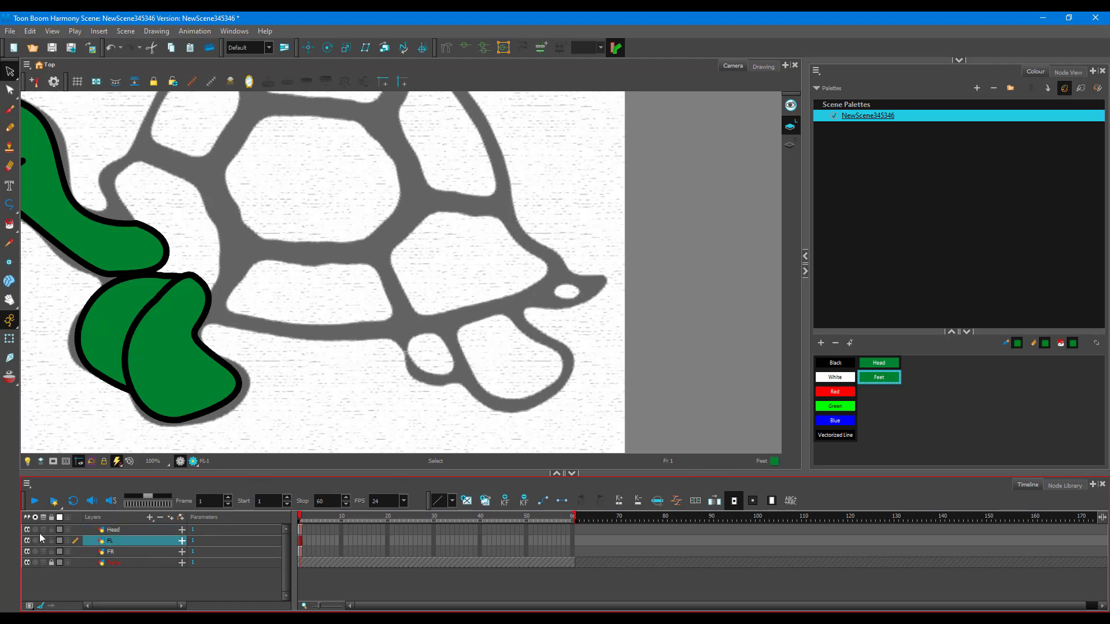
left_click(149, 518)
left_click(190, 537)
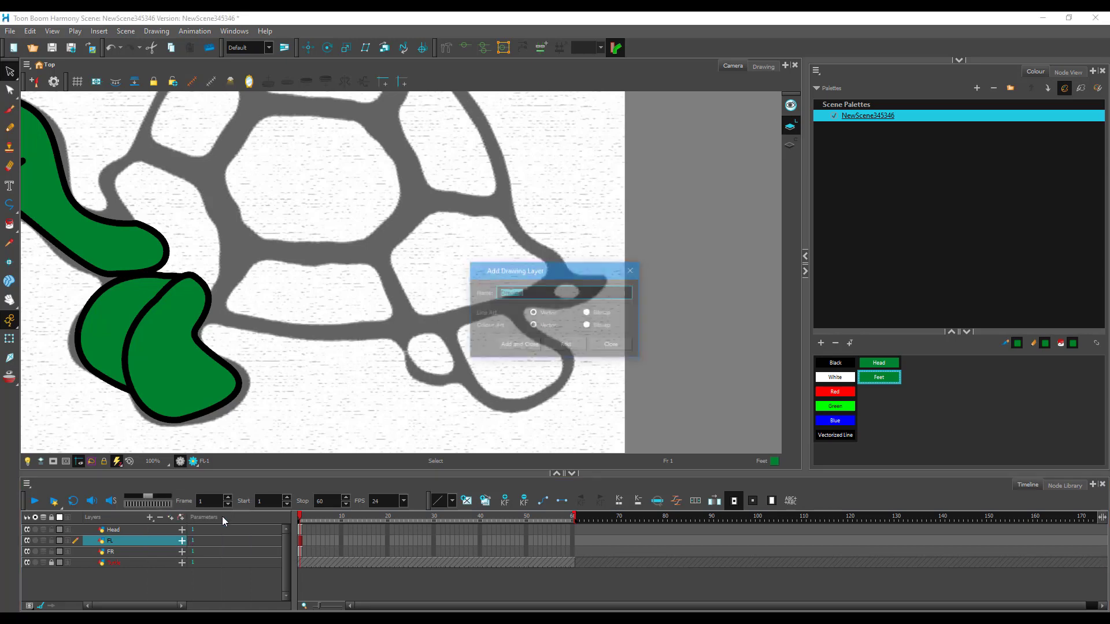
type("BL")
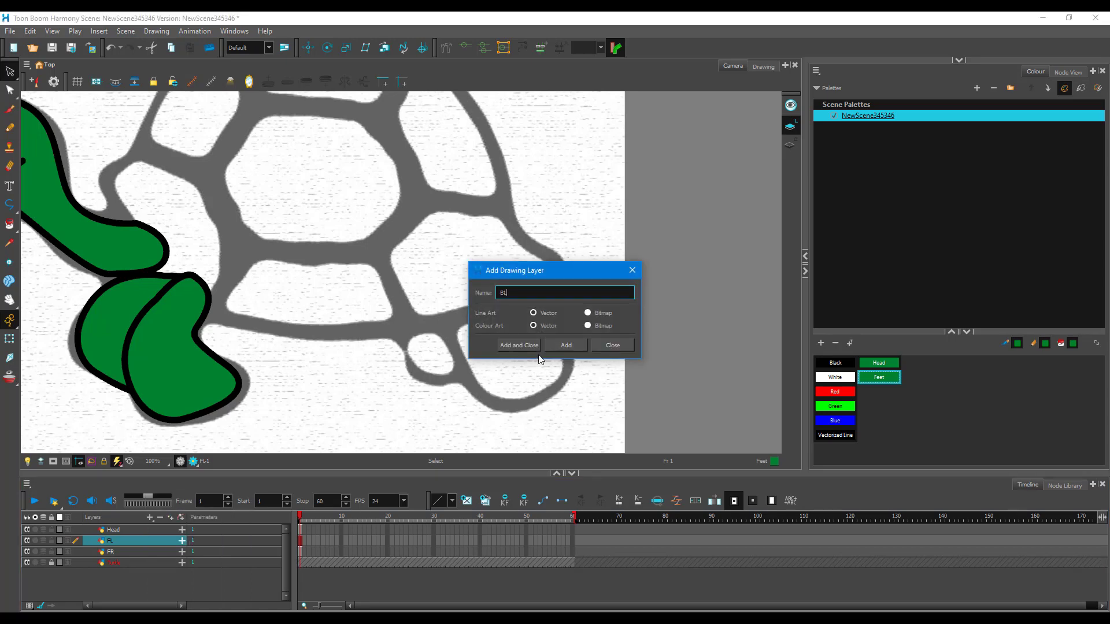
key("Return")
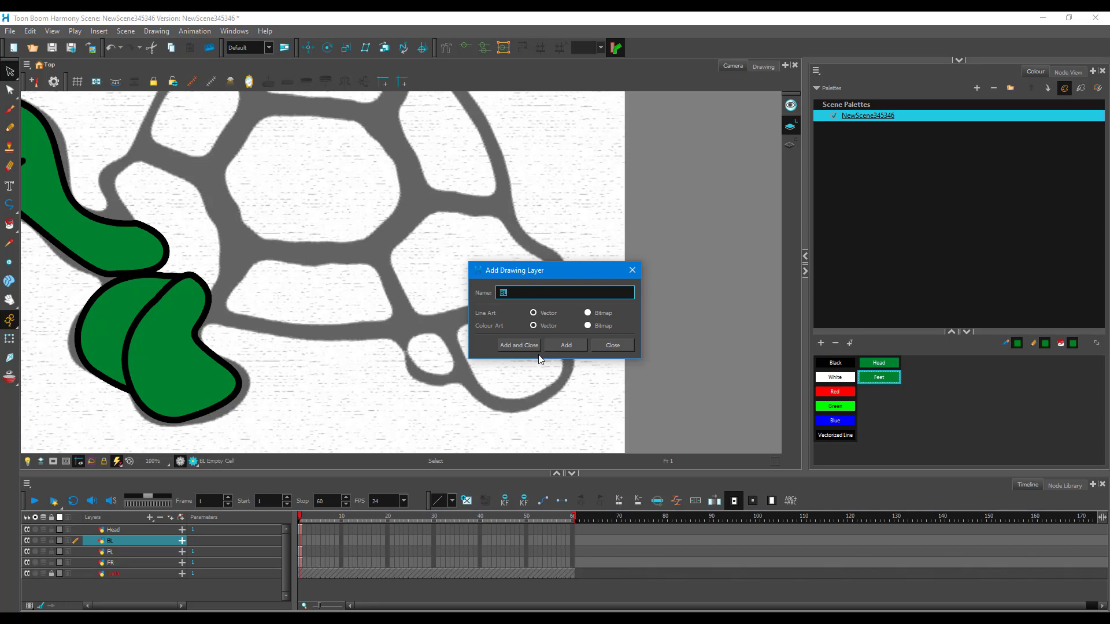
left_click(637, 270)
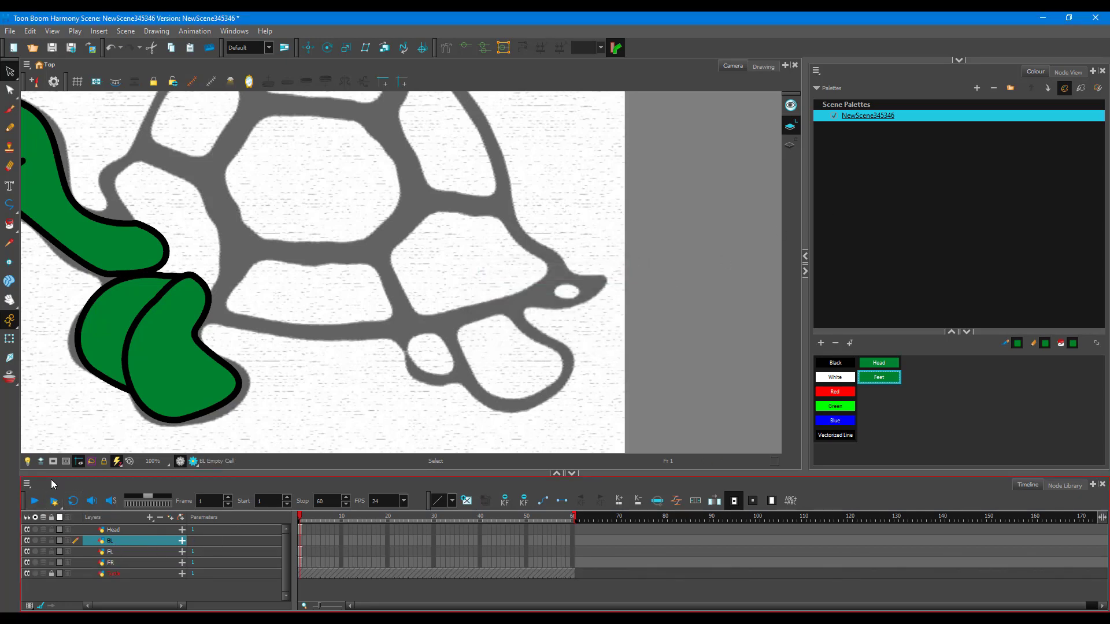
- Turn on the light table and activate the Polyline tool for tracing the turtle's nearer back leg
left_click(27, 462)
scroll(541, 375, "up", 2)
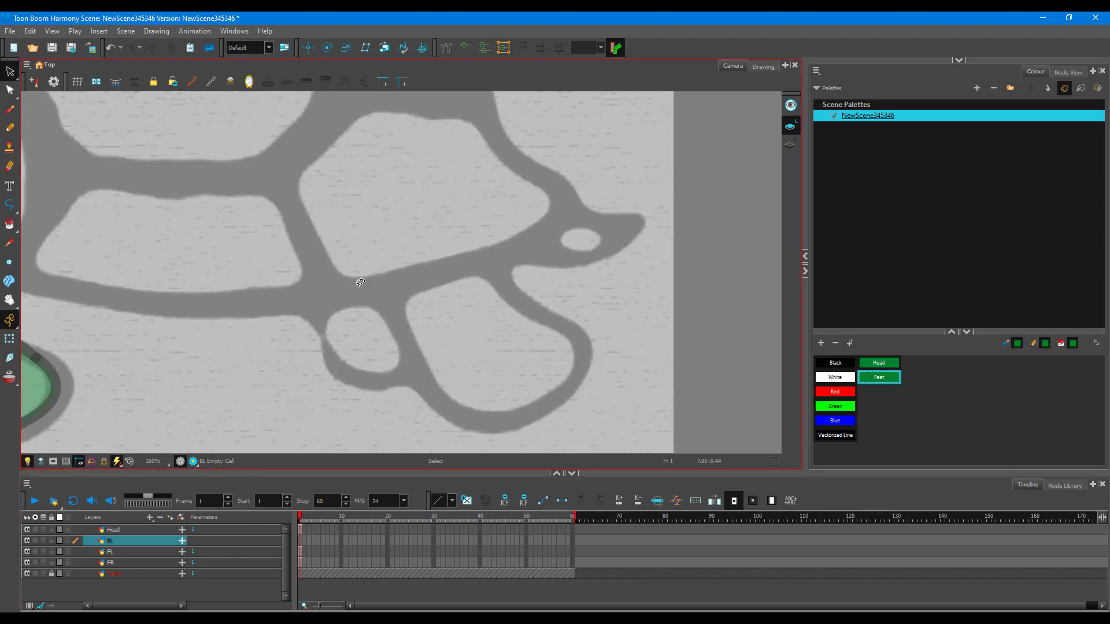
left_click(14, 206)
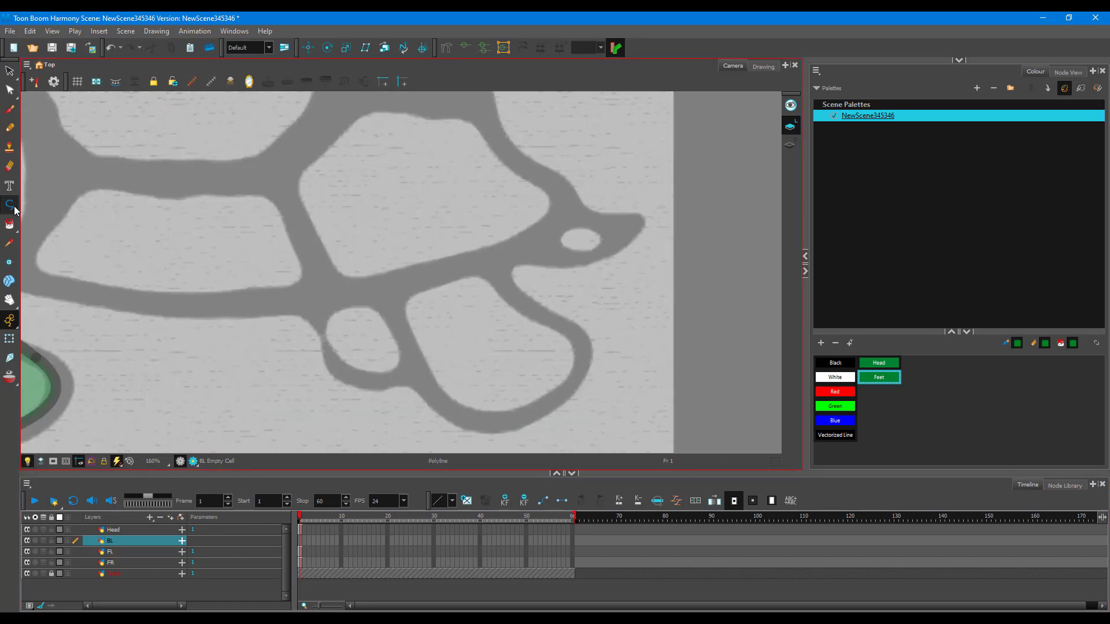
left_click(379, 261)
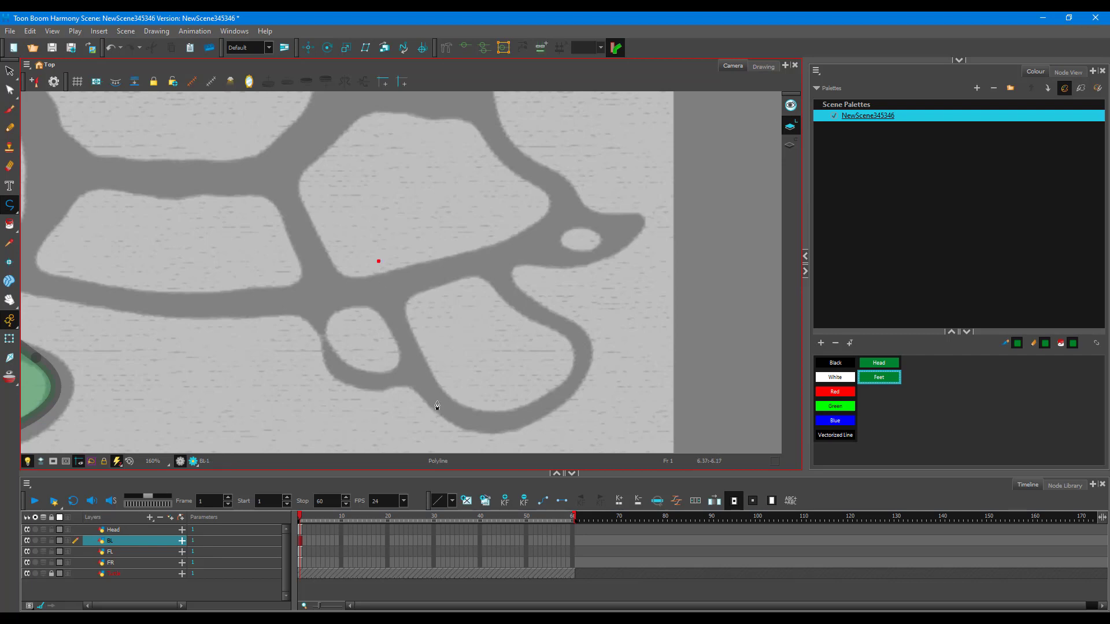
left_click(422, 382)
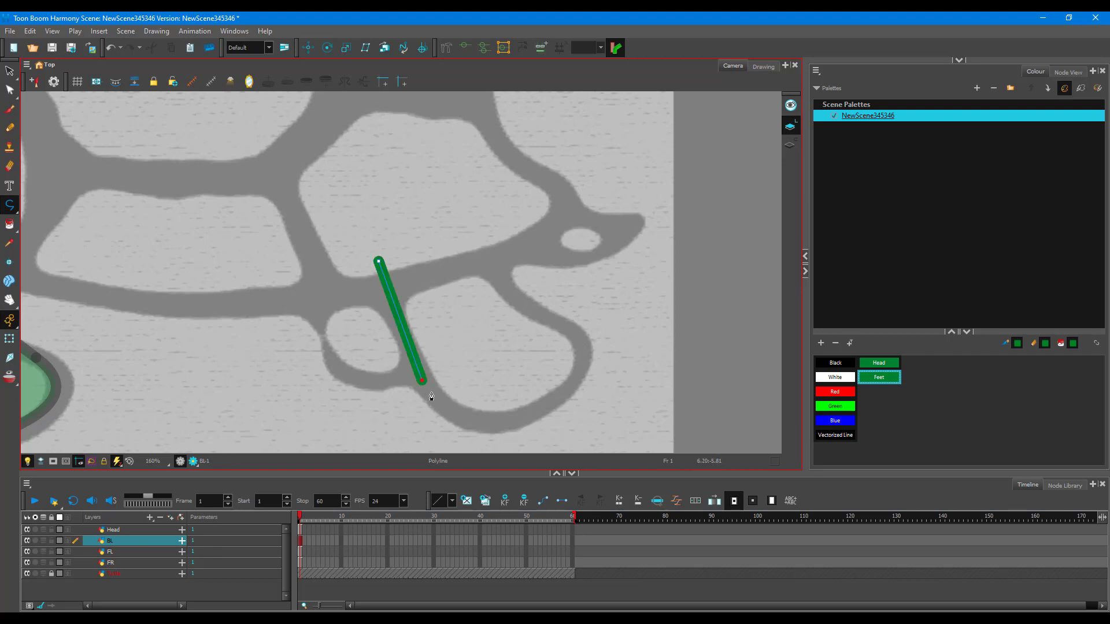
key("ctrl+z")
- Trace the nearer back leg as a closed Black polyline, with a rounded top overlapping the shell
left_click(835, 363)
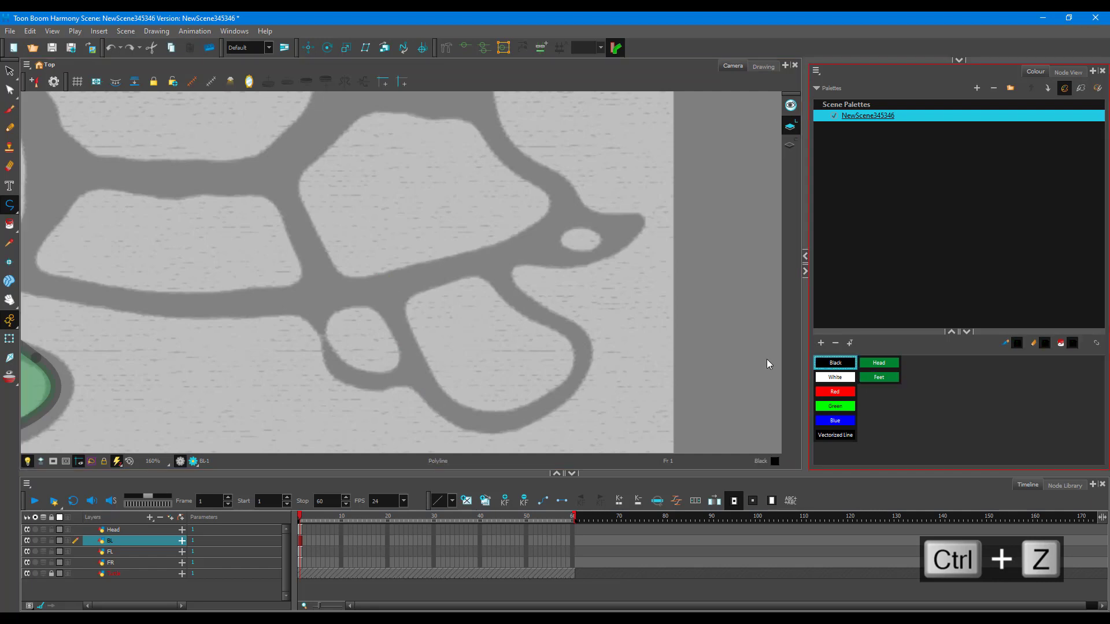
left_click(394, 293)
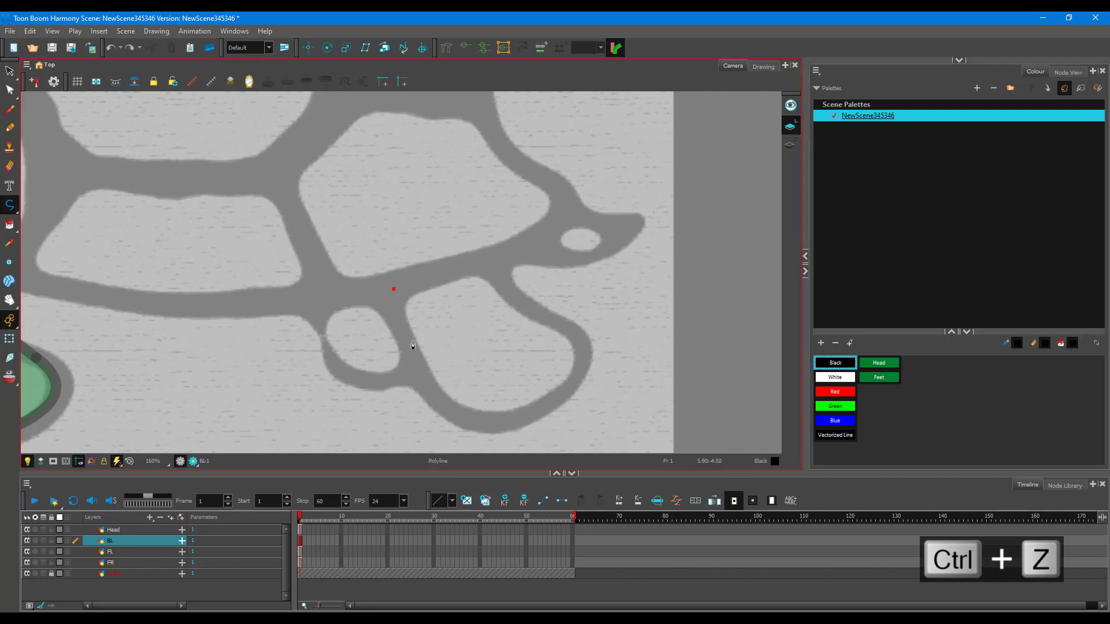
left_click(423, 381)
left_click_drag(509, 420, 564, 407)
left_click_drag(561, 323, 501, 303)
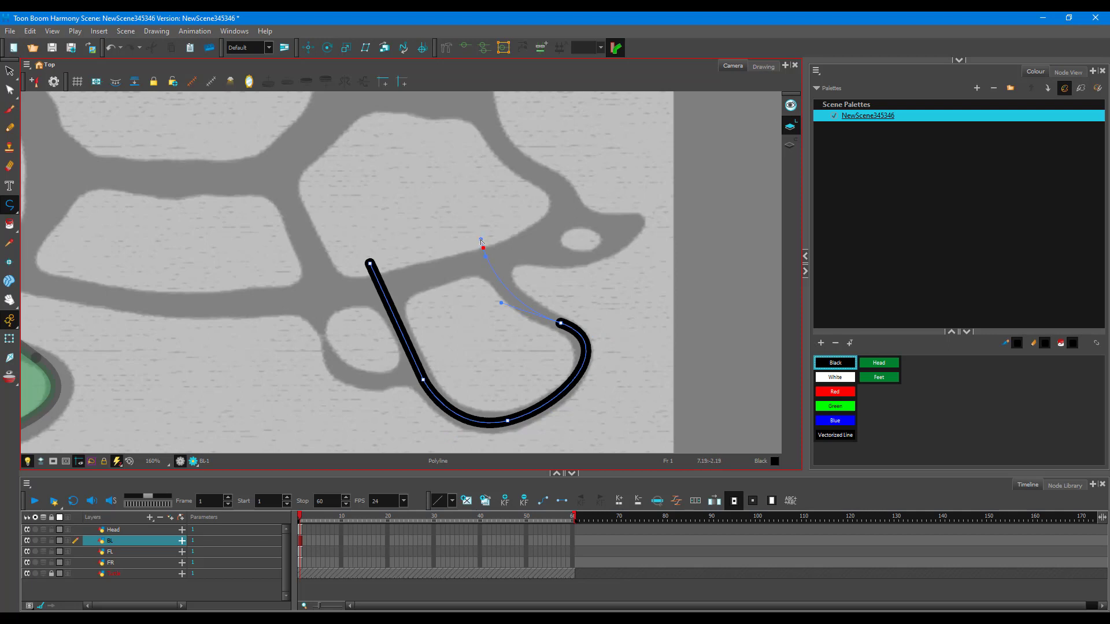
left_click_drag(480, 240, 480, 241)
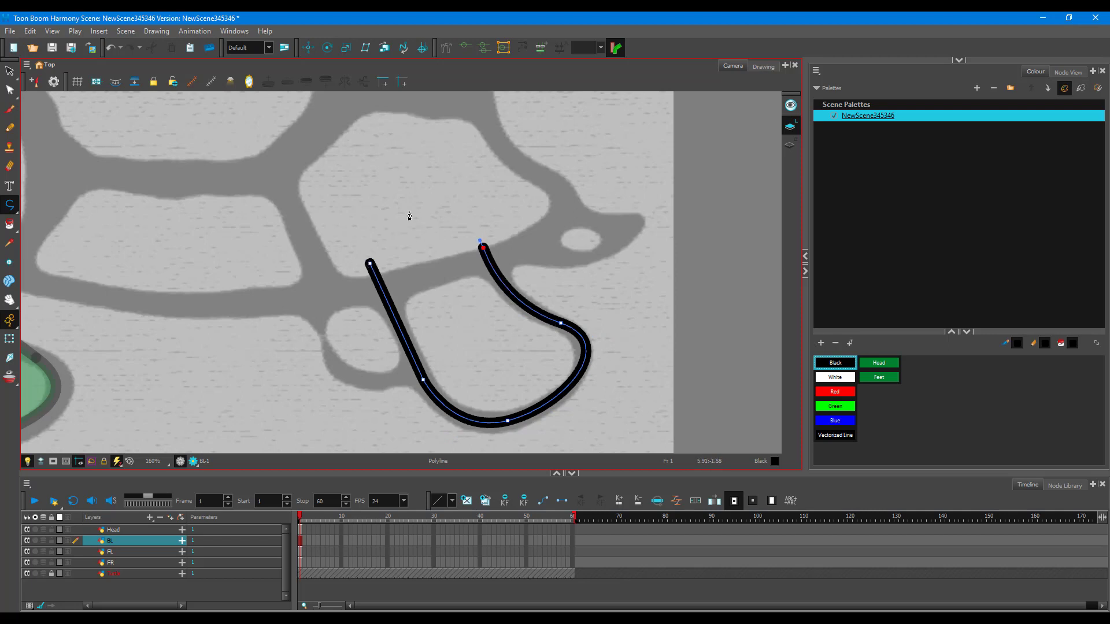
left_click_drag(409, 212, 367, 227)
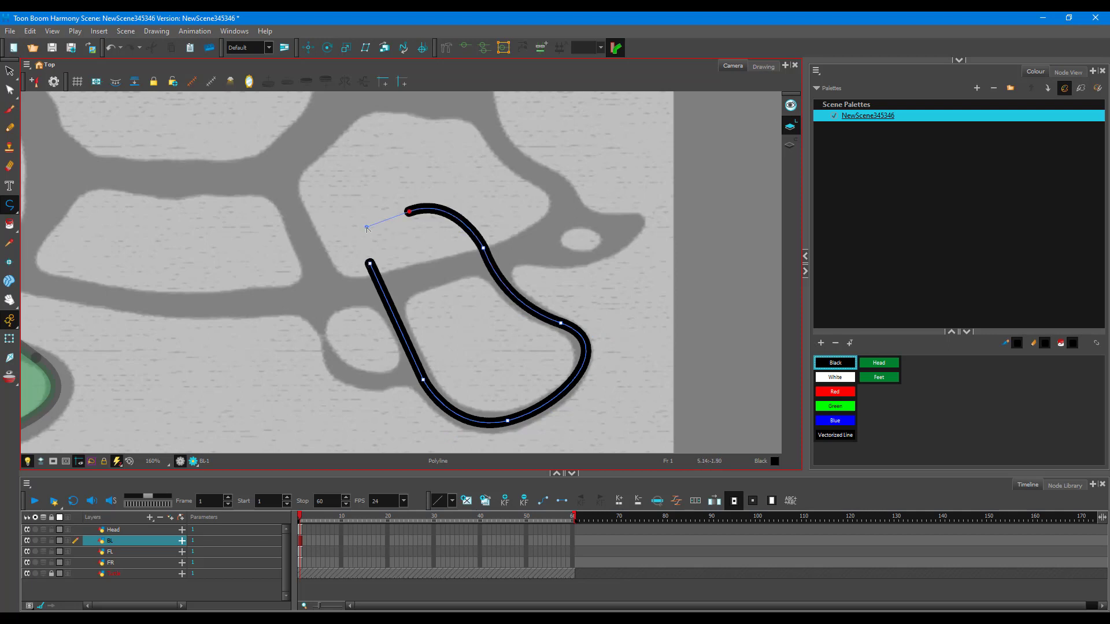
left_click(370, 265)
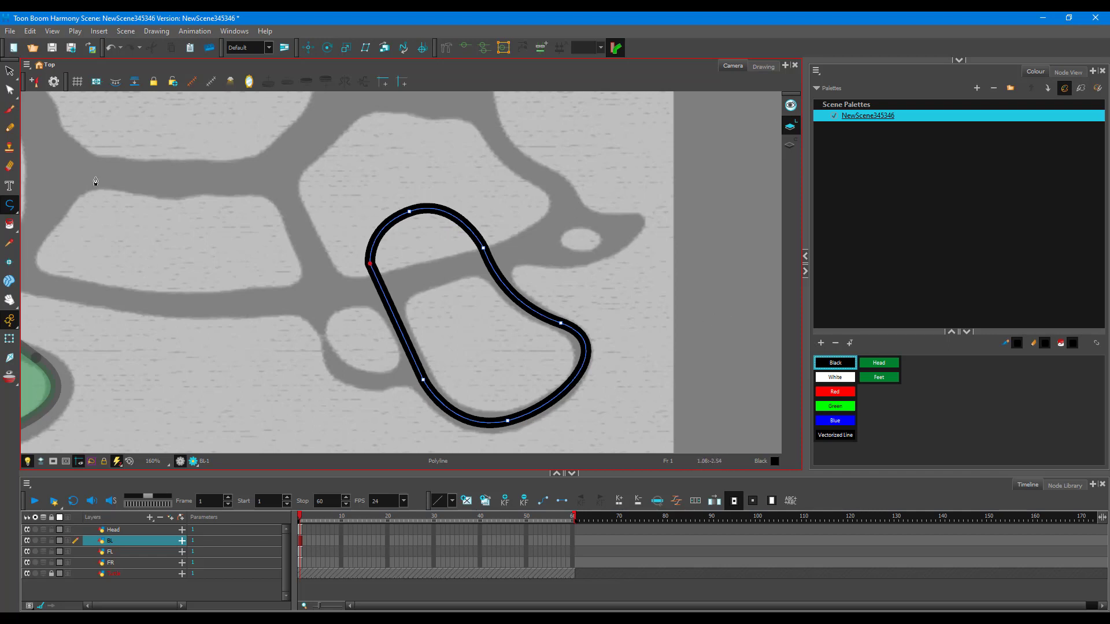
- Fill the back leg outline with the Feet colour and switch to the Select tool
left_click(9, 225)
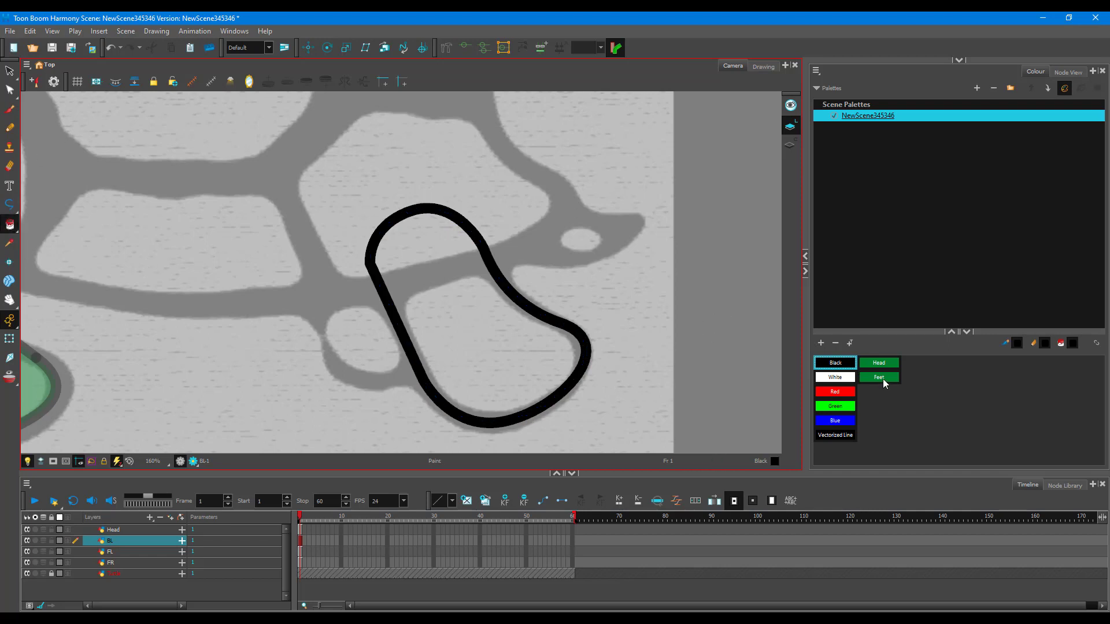
left_click(878, 378)
left_click(464, 296)
left_click(9, 70)
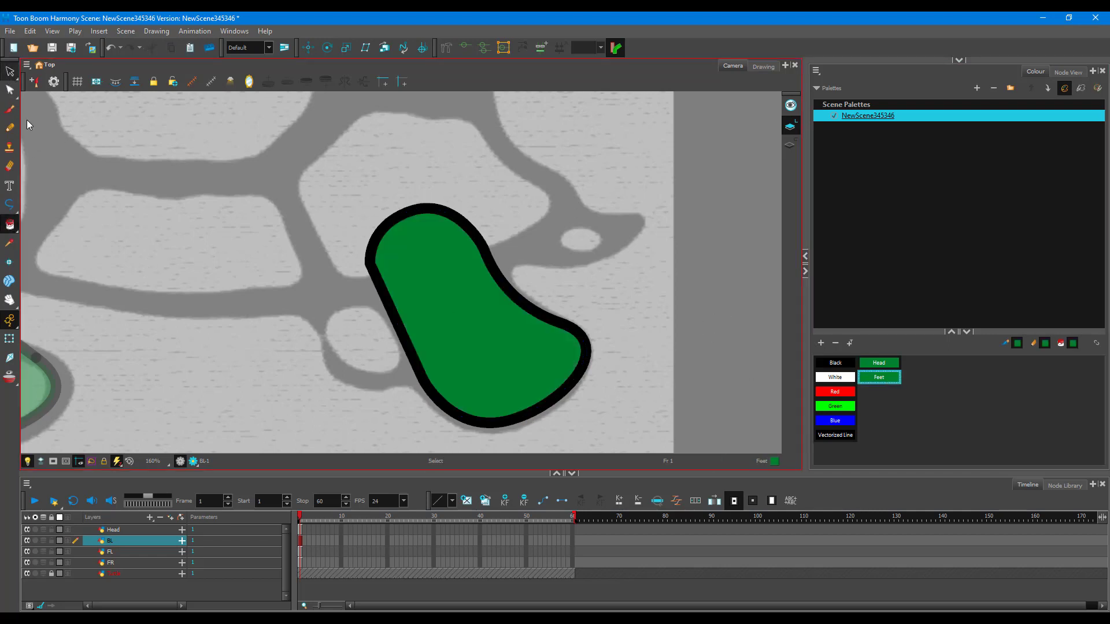
- Duplicate the BL layer and hide the original BL layer
right_click(110, 541)
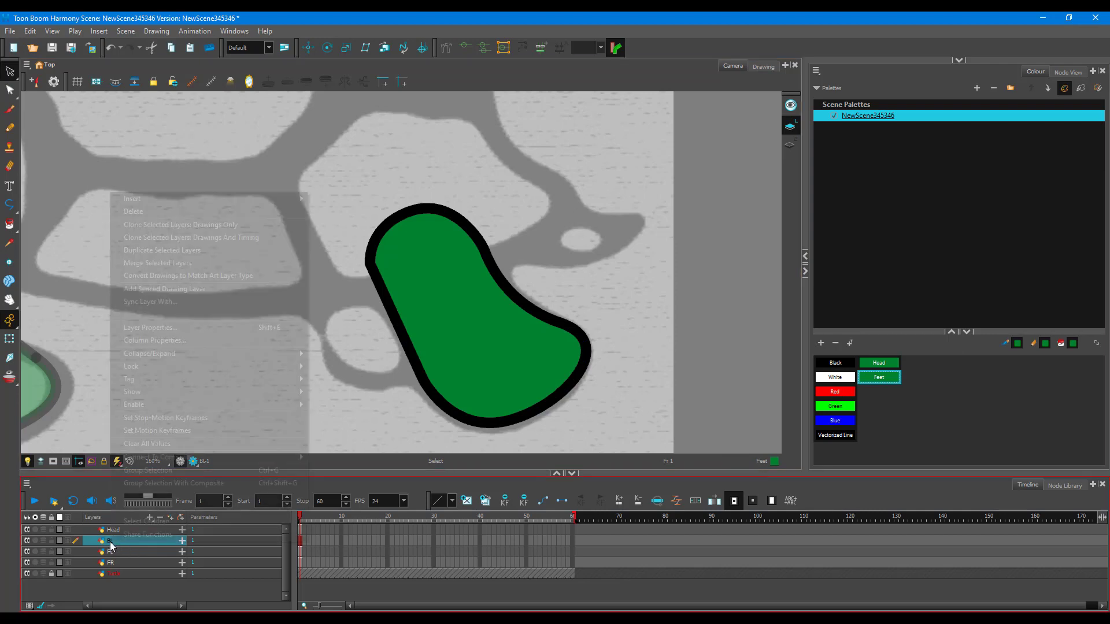
left_click(159, 253)
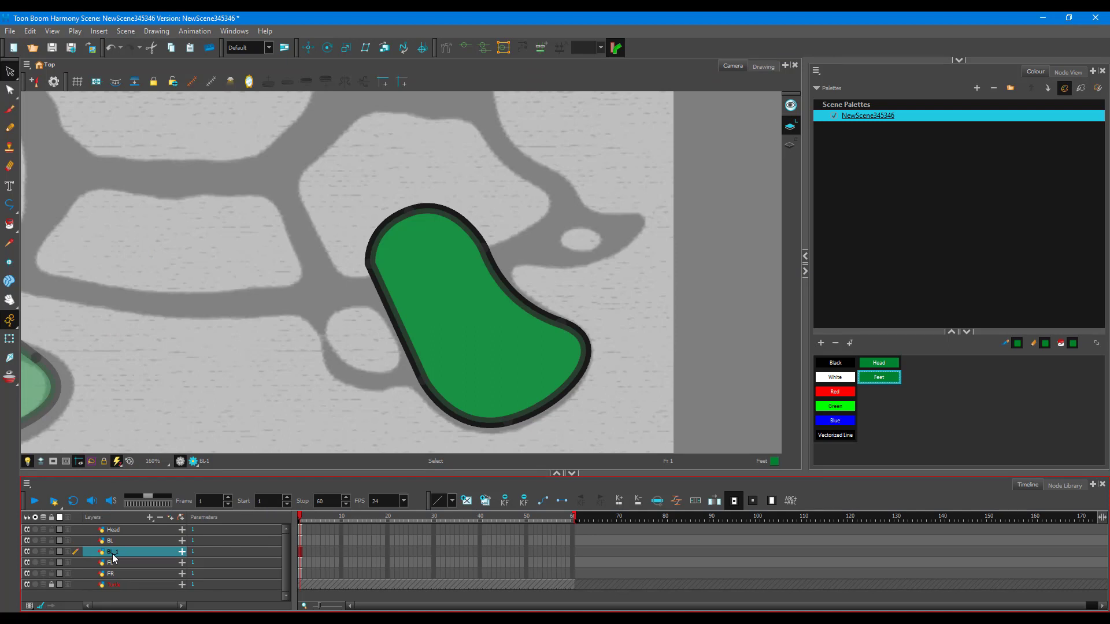
left_click(26, 541)
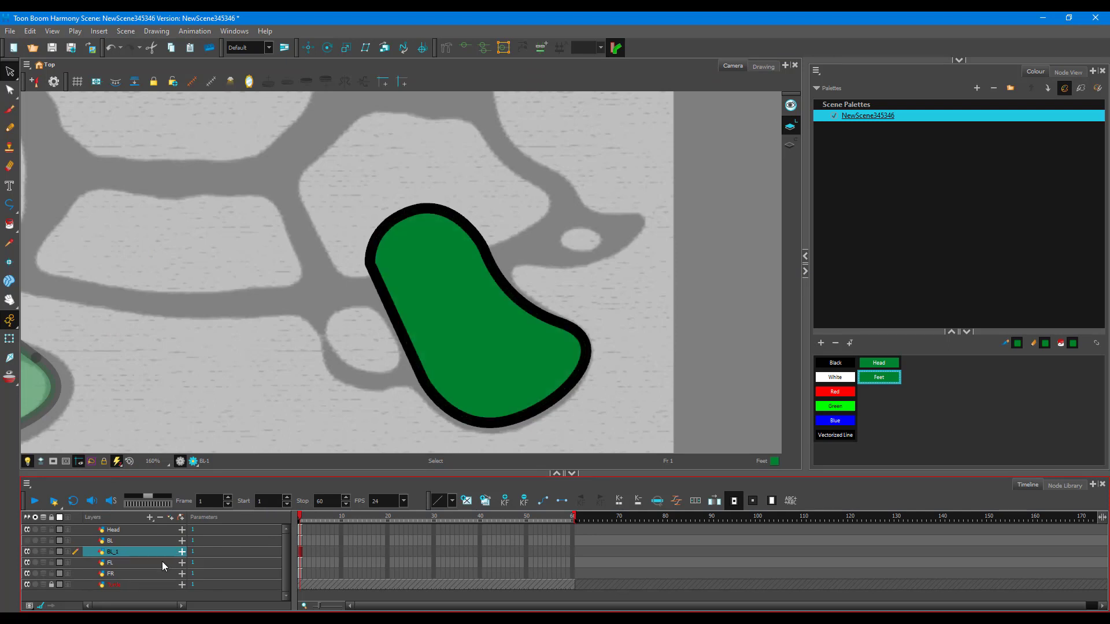
- Rename the duplicated back leg layer as BR
double_click(114, 552)
type("B")
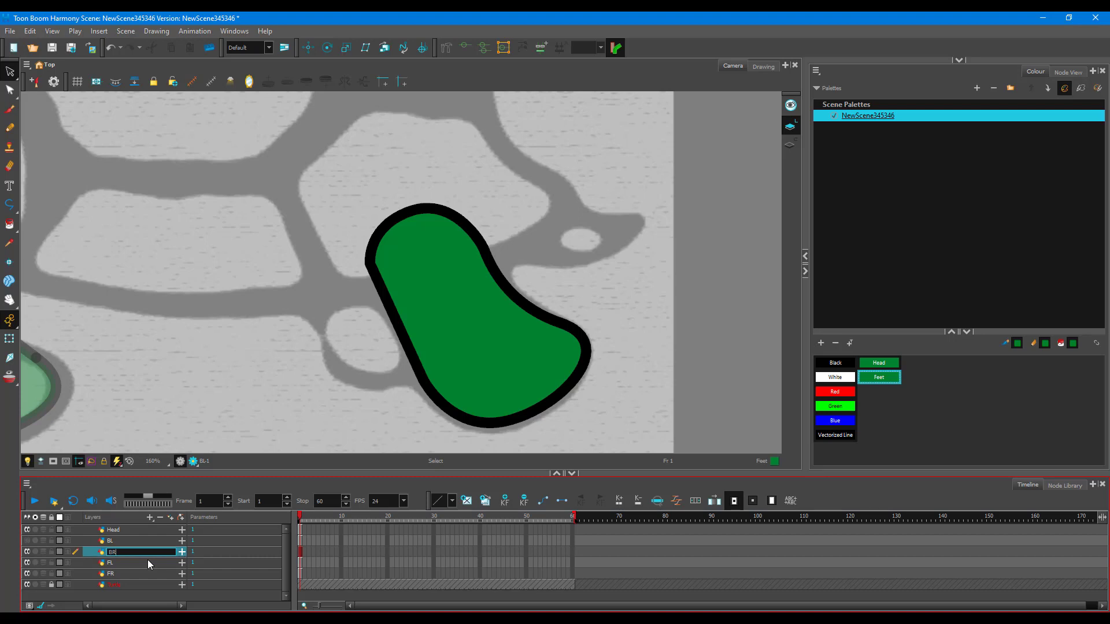
type("R")
key("Return")
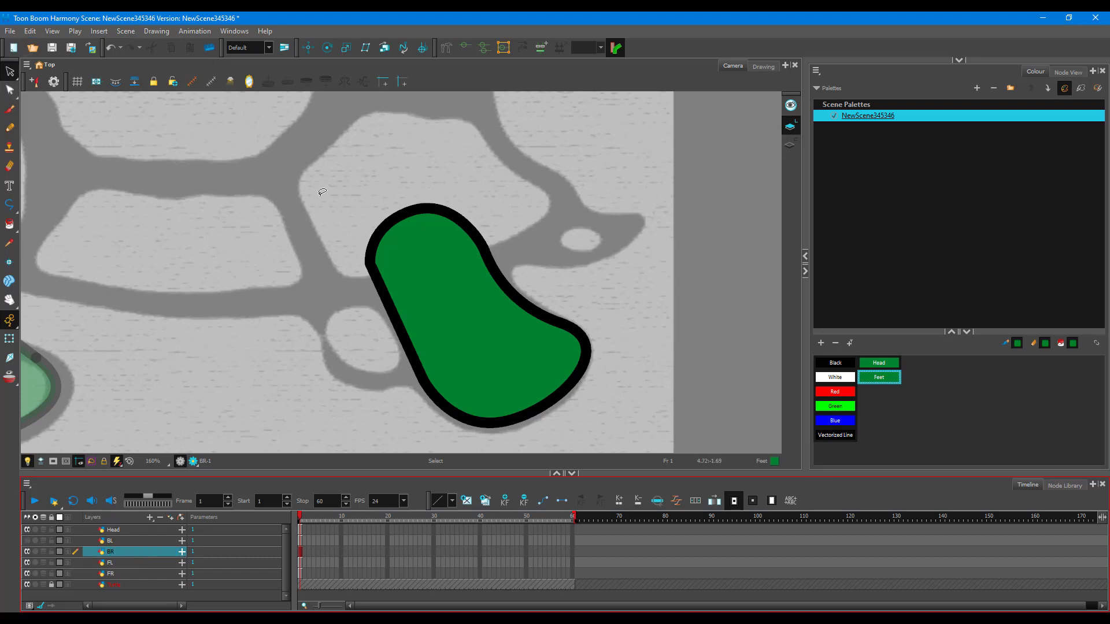
- Move the BR leg drawing over the farther back leg in the reference and scale it down slightly
left_click(545, 333)
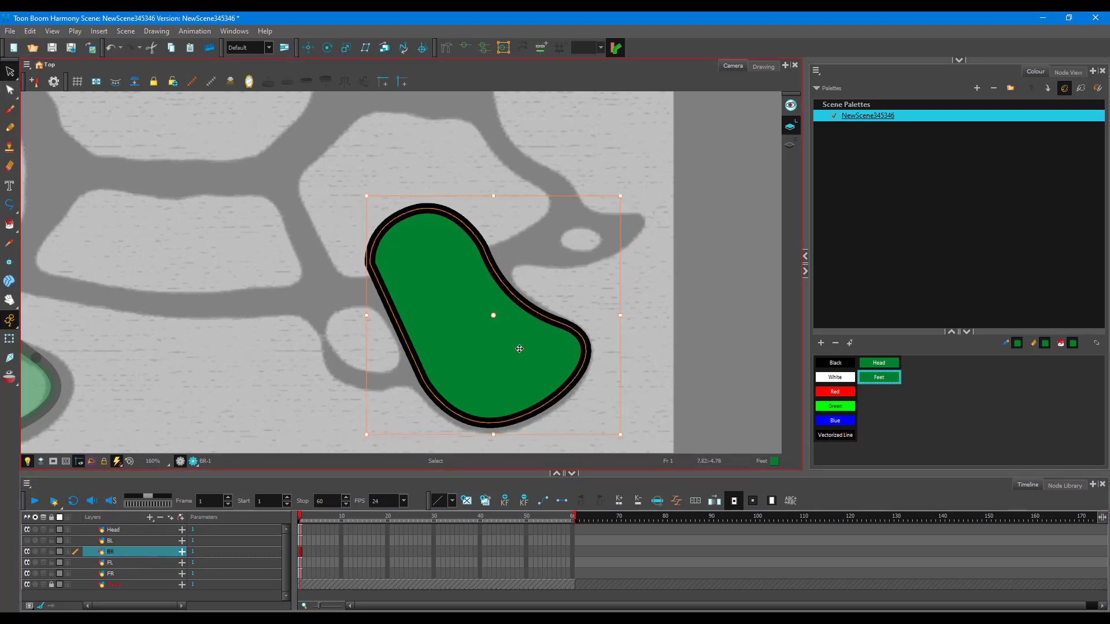
left_click_drag(519, 349, 418, 306)
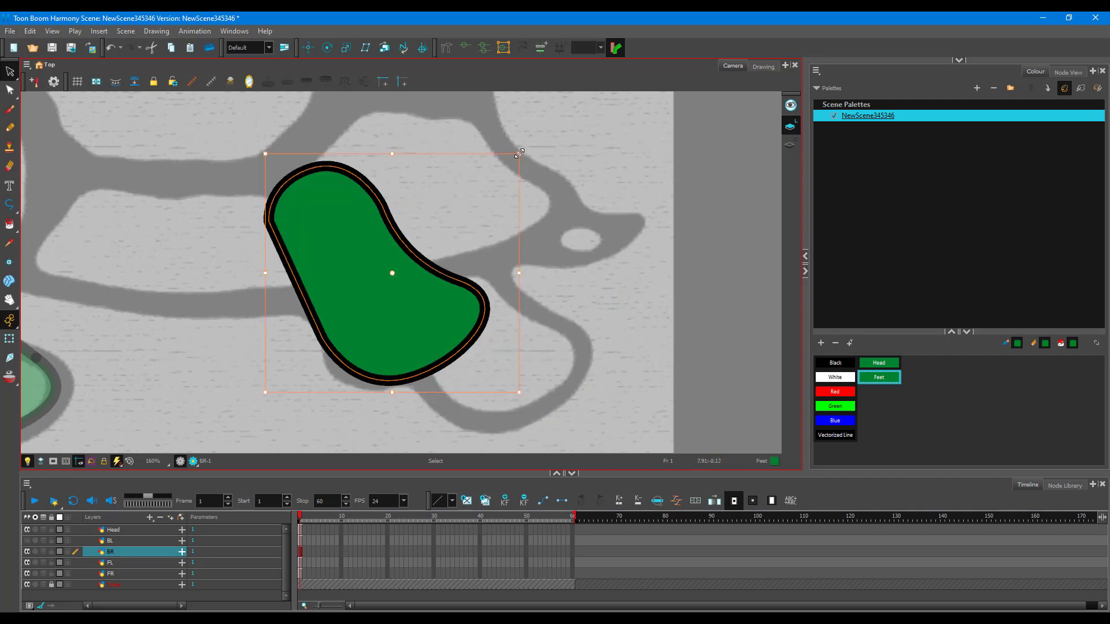
left_click_drag(519, 153, 498, 172)
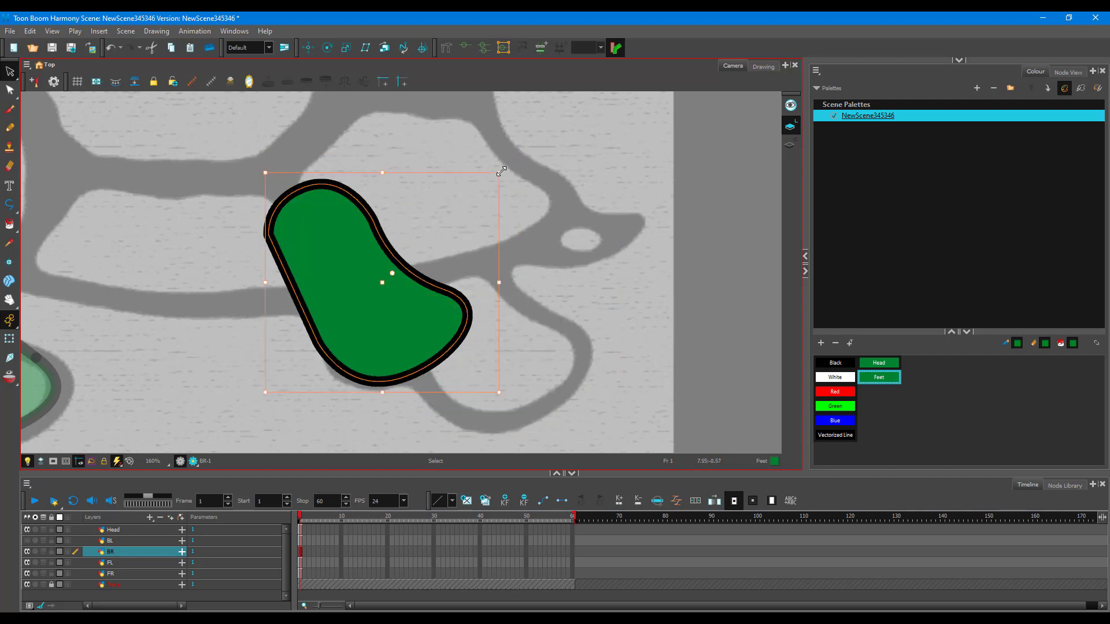
left_click(430, 251)
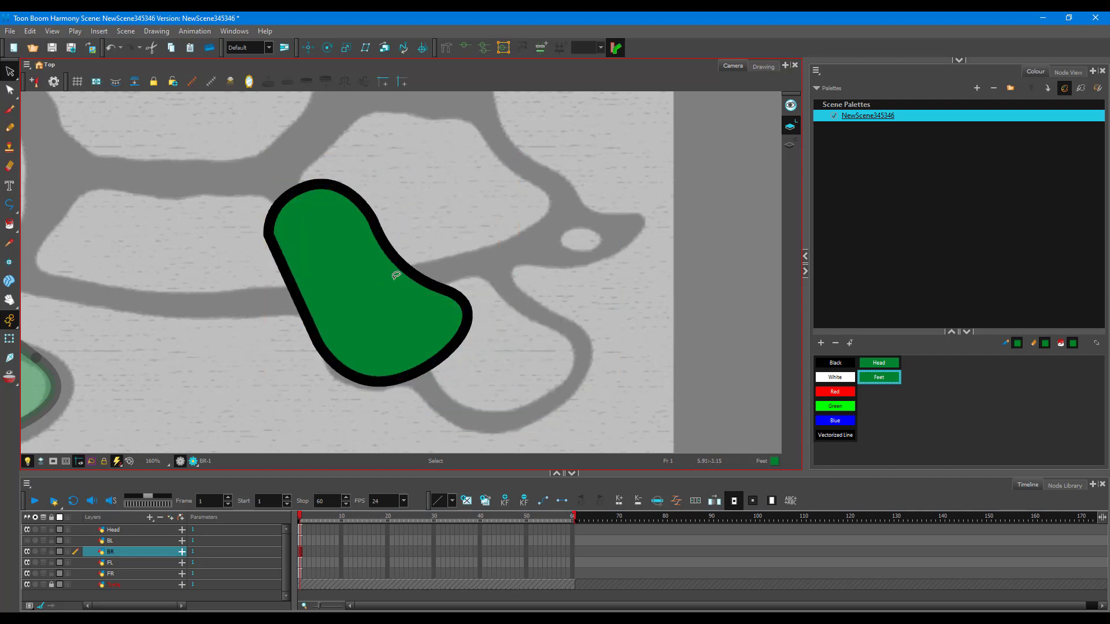
- Rotate the BR leg slightly clockwise to match the reference, and deselect it
left_click(373, 324)
mouse_move(268, 168)
left_mouse_down()
mouse_move(289, 158)
mouse_move(277, 173)
left_mouse_up()
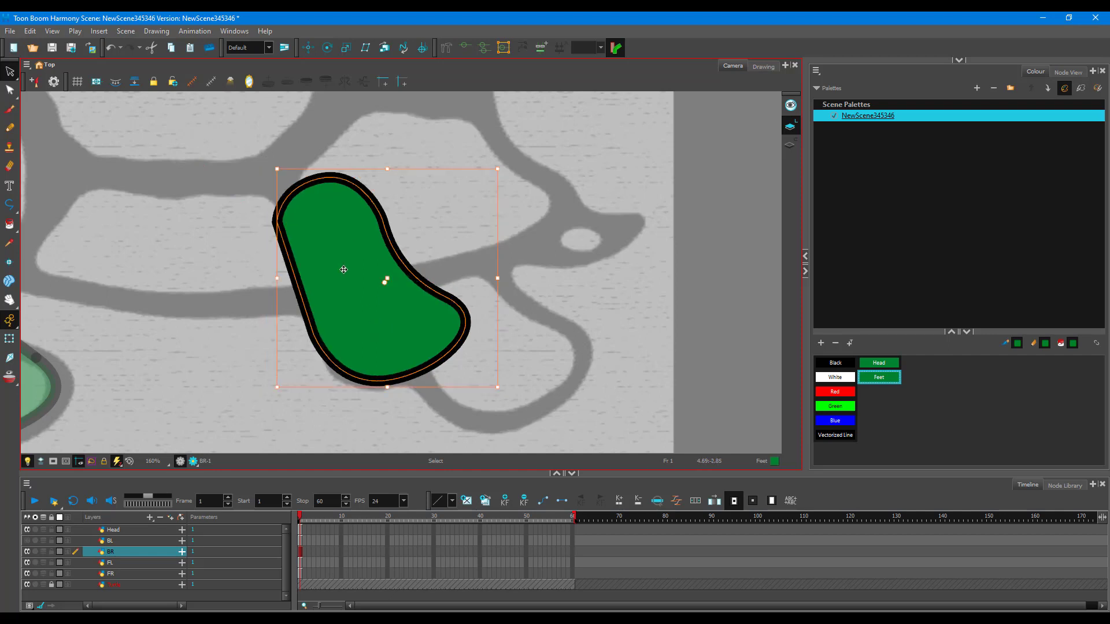
left_click(557, 301)
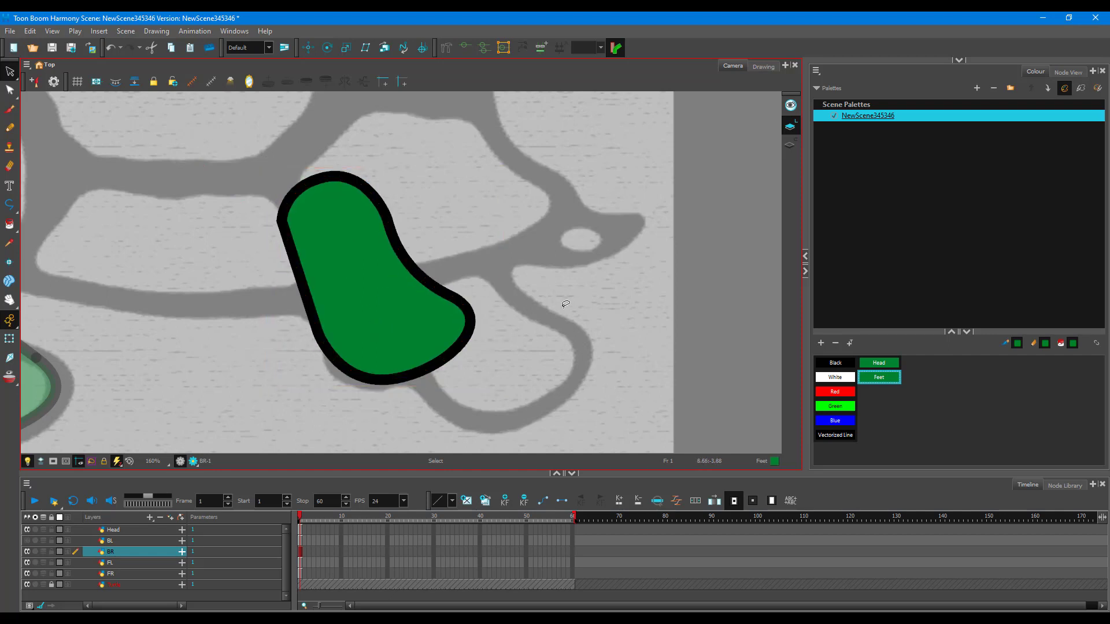
- Show the BL layer again and check both pairs of legs against the reference turtle
left_click(26, 541)
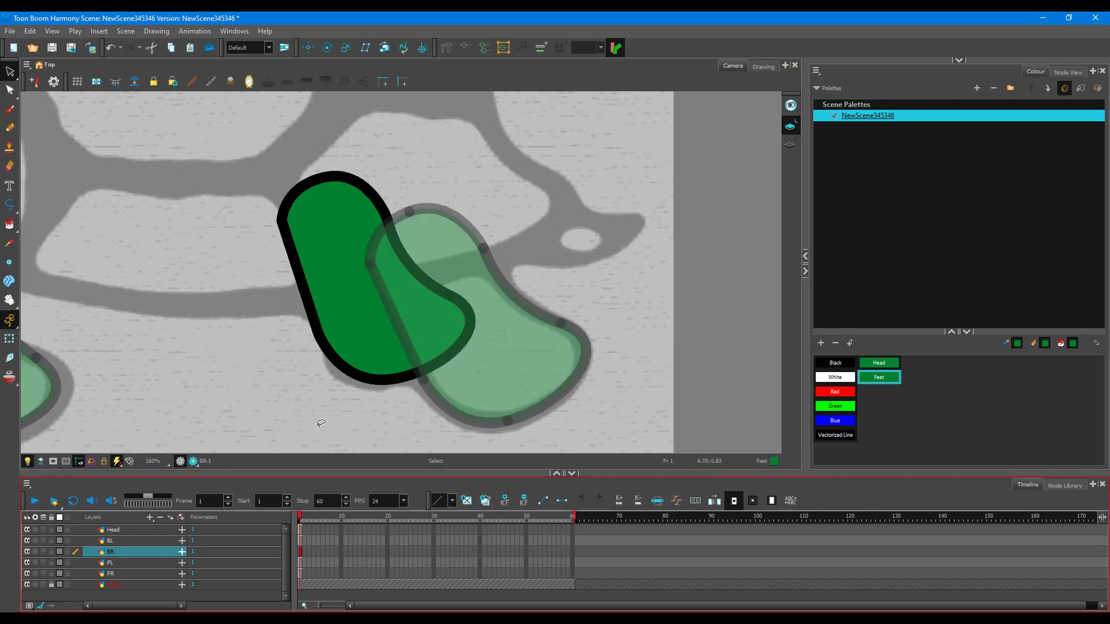
scroll(250, 399, "down", 5)
scroll(211, 315, "up", 2)
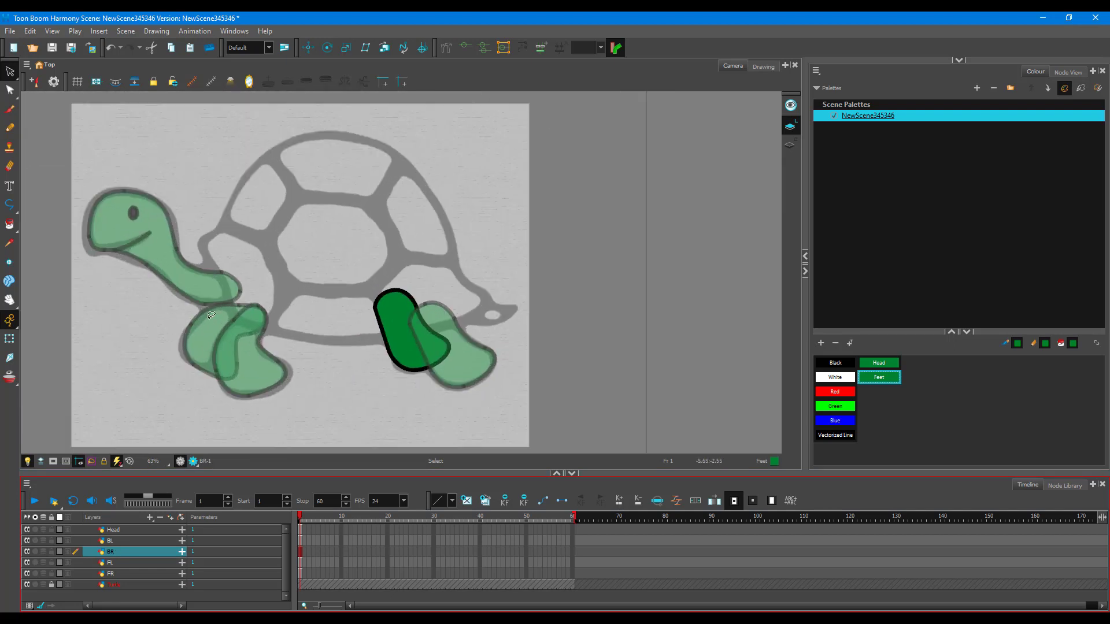
scroll(211, 315, "up", 2)
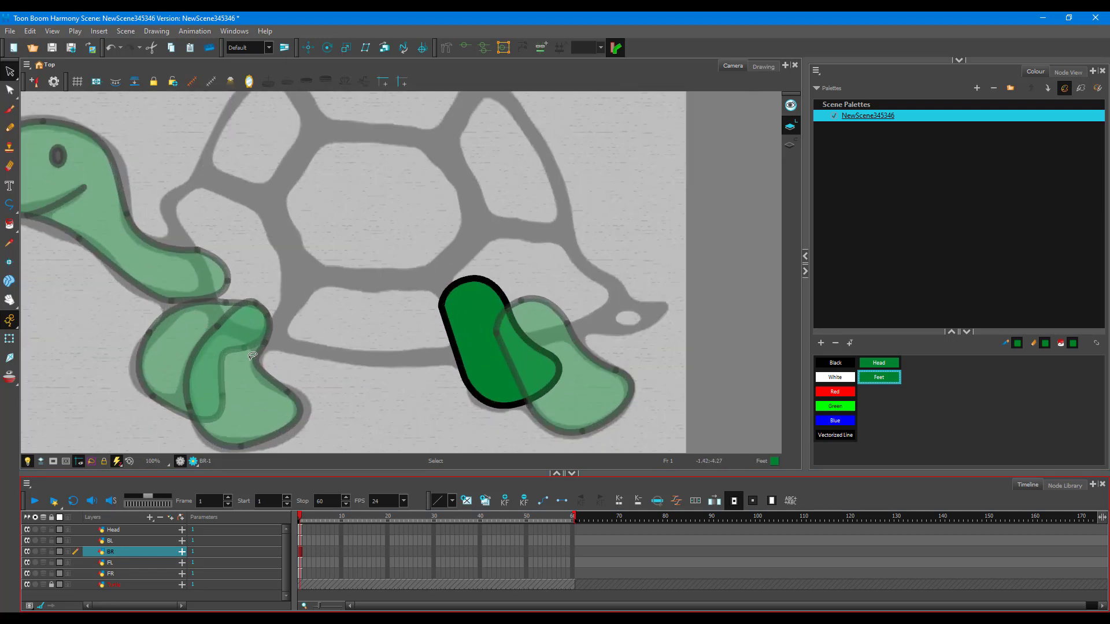
scroll(203, 350, "down", 4)
scroll(285, 241, "up", 2)
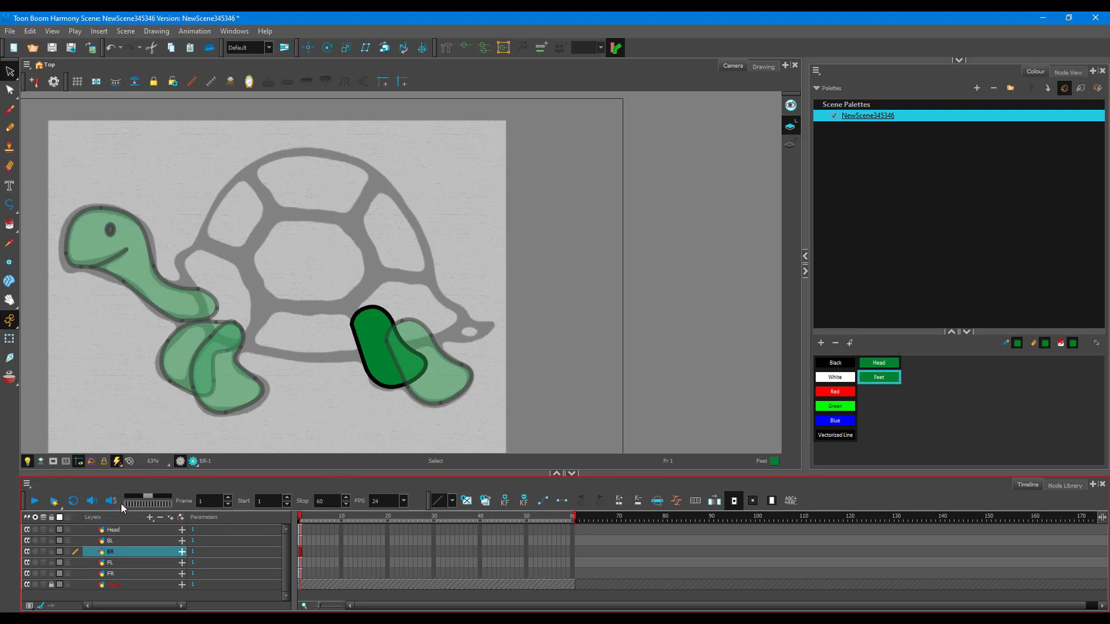
- Select the Head layer and hide the Head, FR, FL, BR and BL layers, leaving only the reference image displayed
left_click(105, 532)
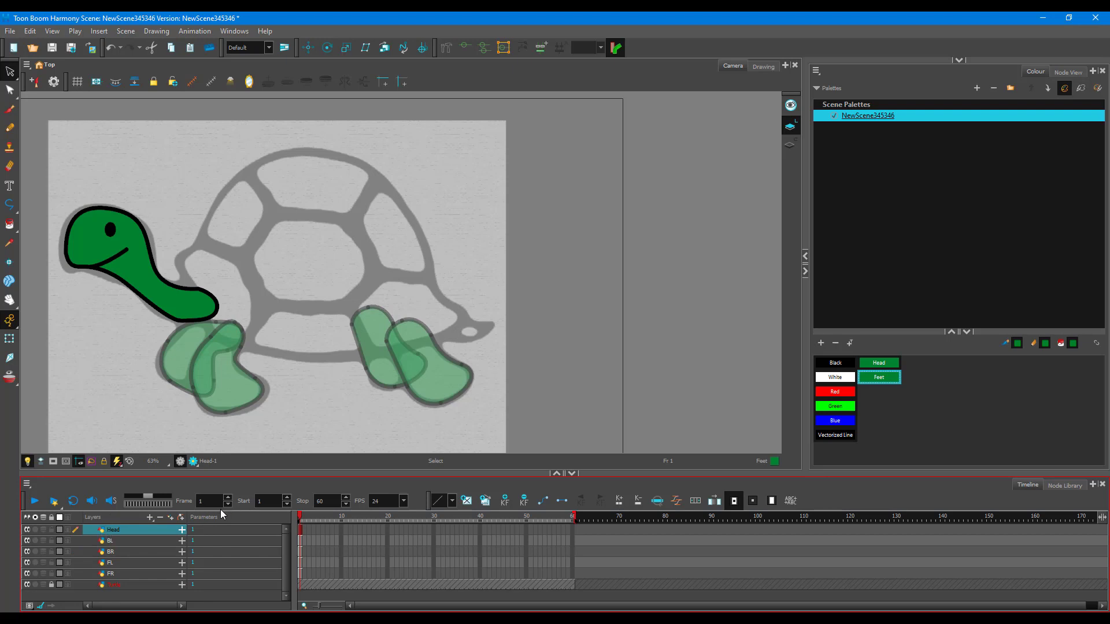
left_click(149, 517)
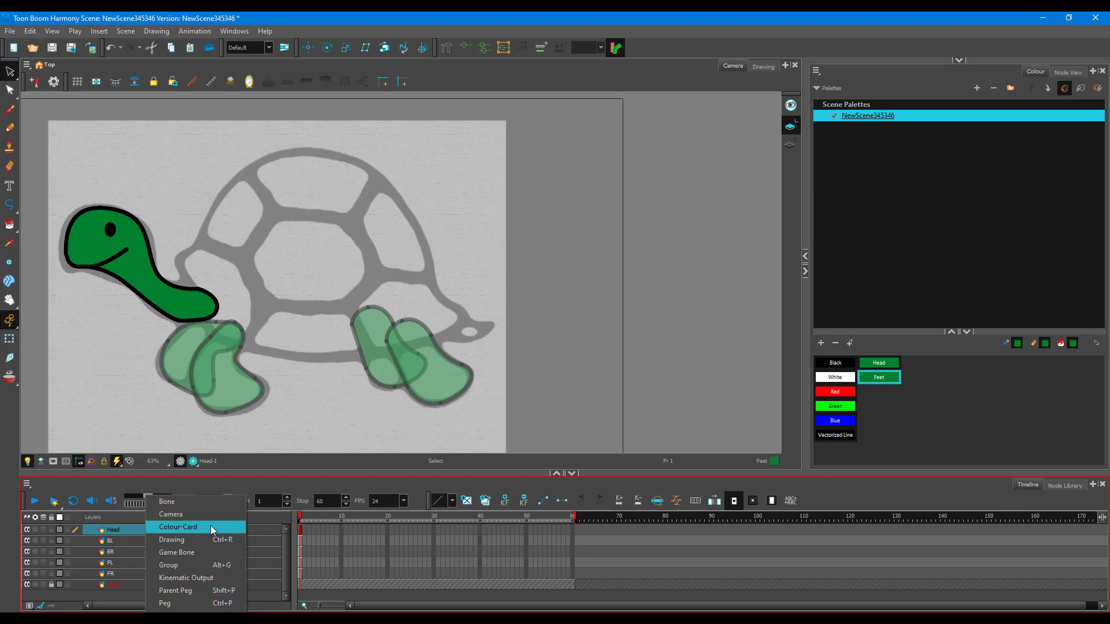
left_click(123, 604)
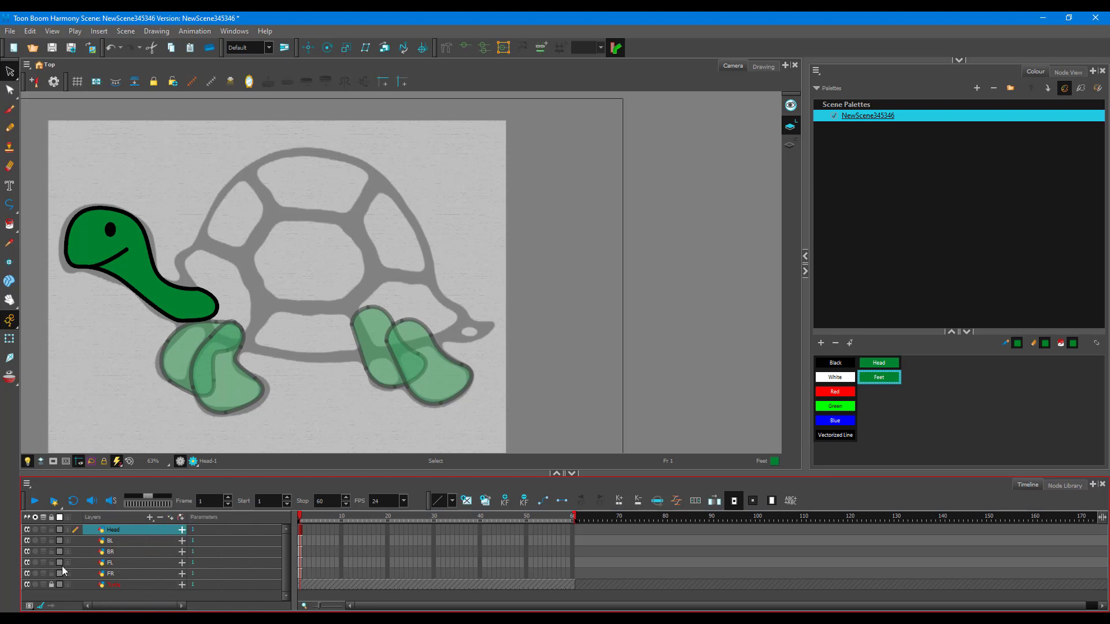
left_click(27, 530)
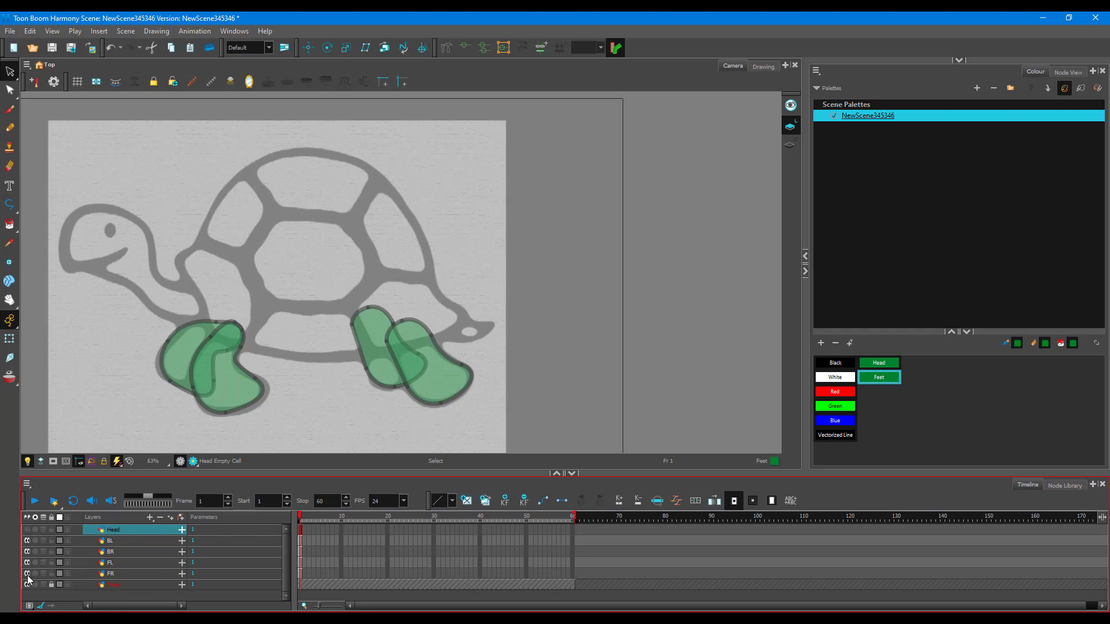
left_click(27, 573)
left_click(26, 562)
left_click(27, 552)
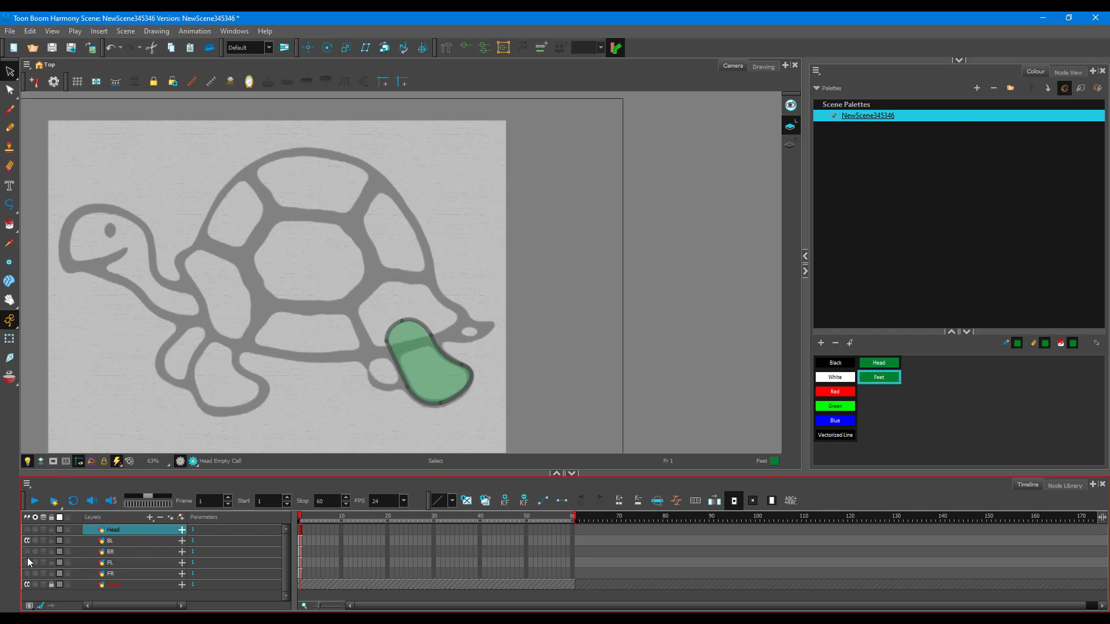
left_click(27, 541)
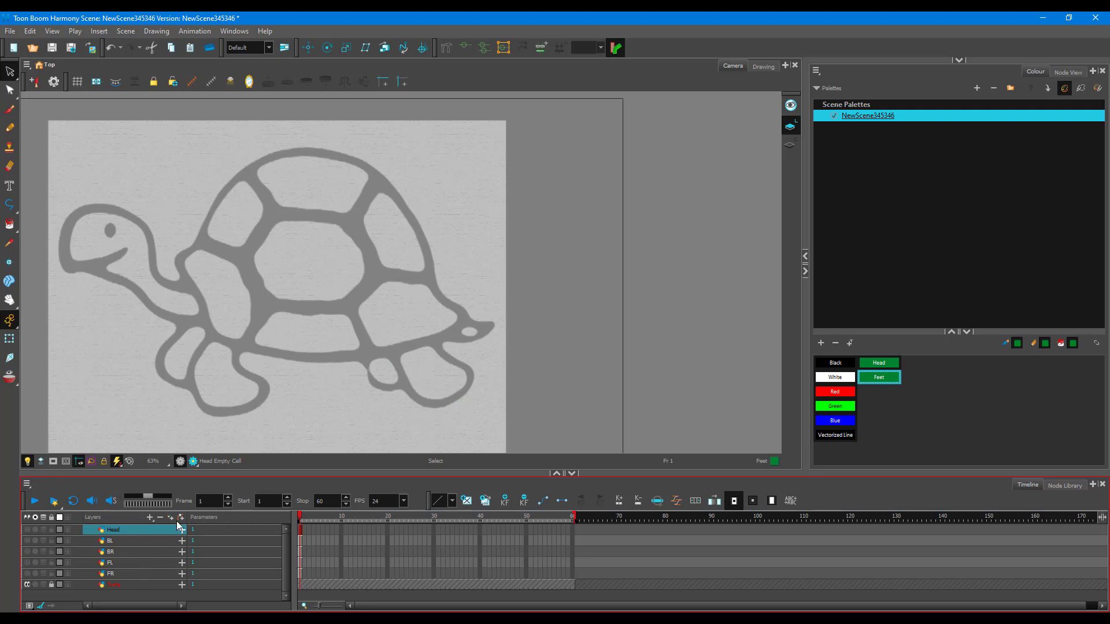
- Add a new vector drawing layer named Shell above the Head layer
left_click(152, 520)
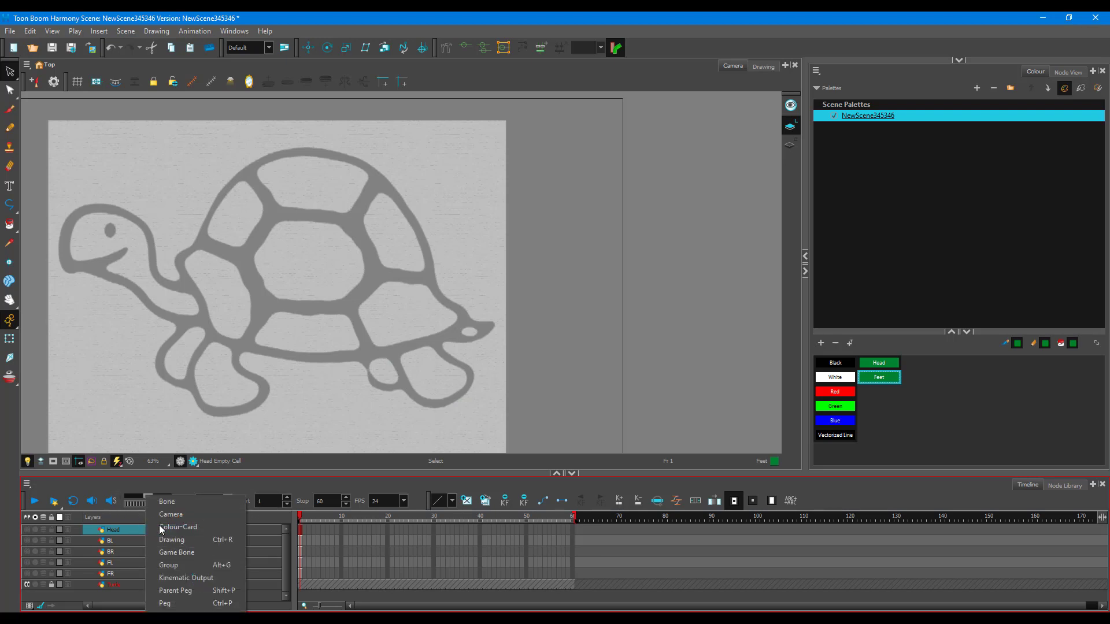
left_click(198, 544)
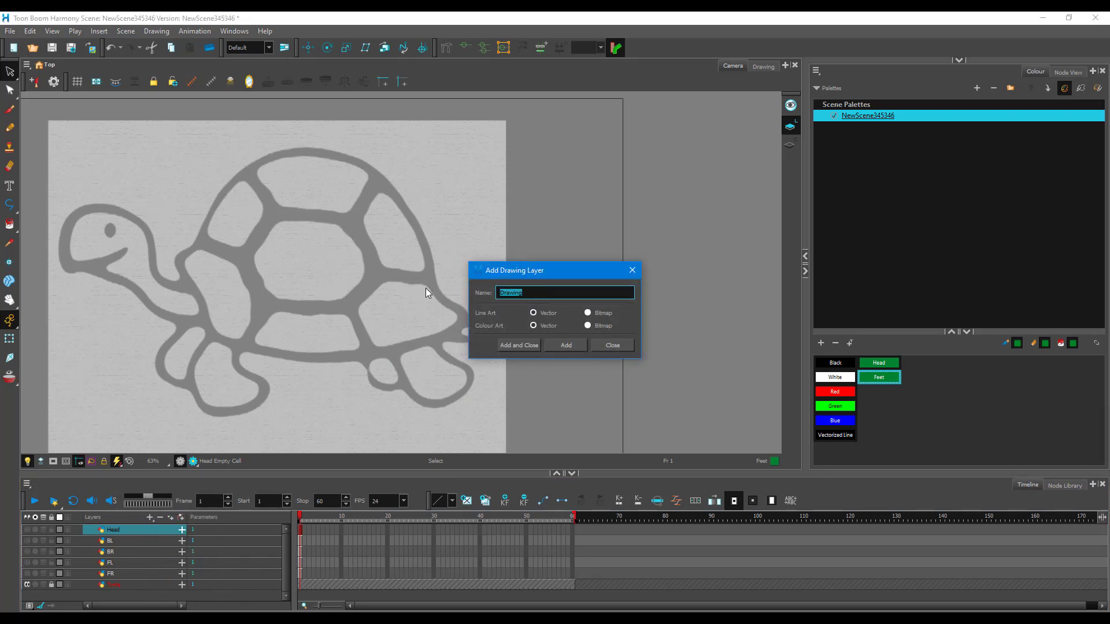
type("Shell")
left_click(566, 346)
left_click(618, 349)
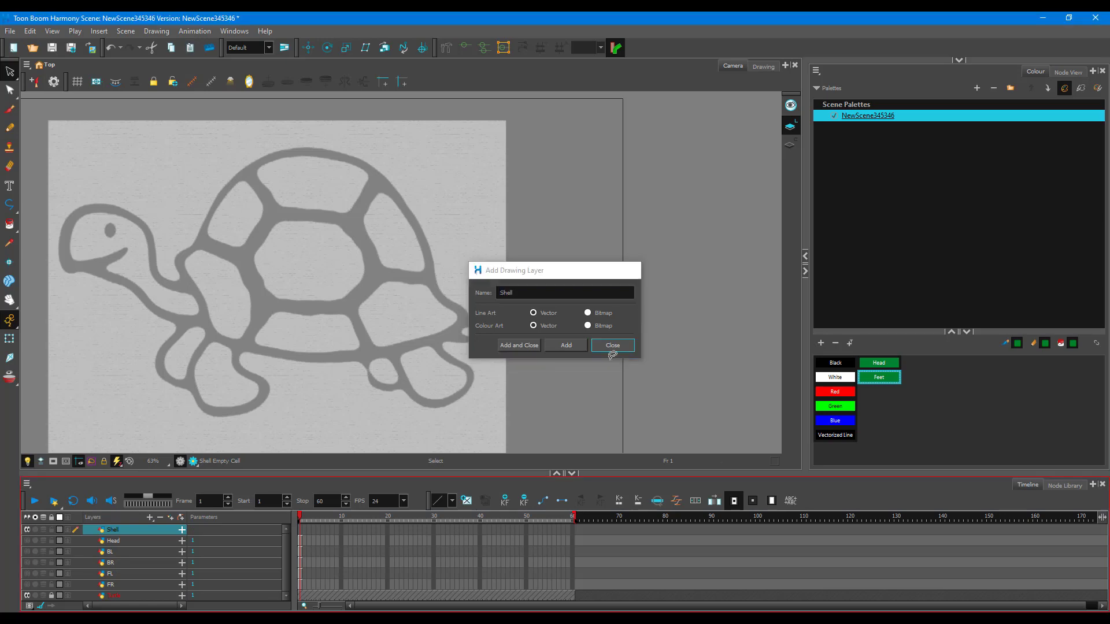
- Rename the empty Shell layer as Tail and activate the Polyline tool
scroll(220, 331, "up", 2)
scroll(370, 176, "down", 3)
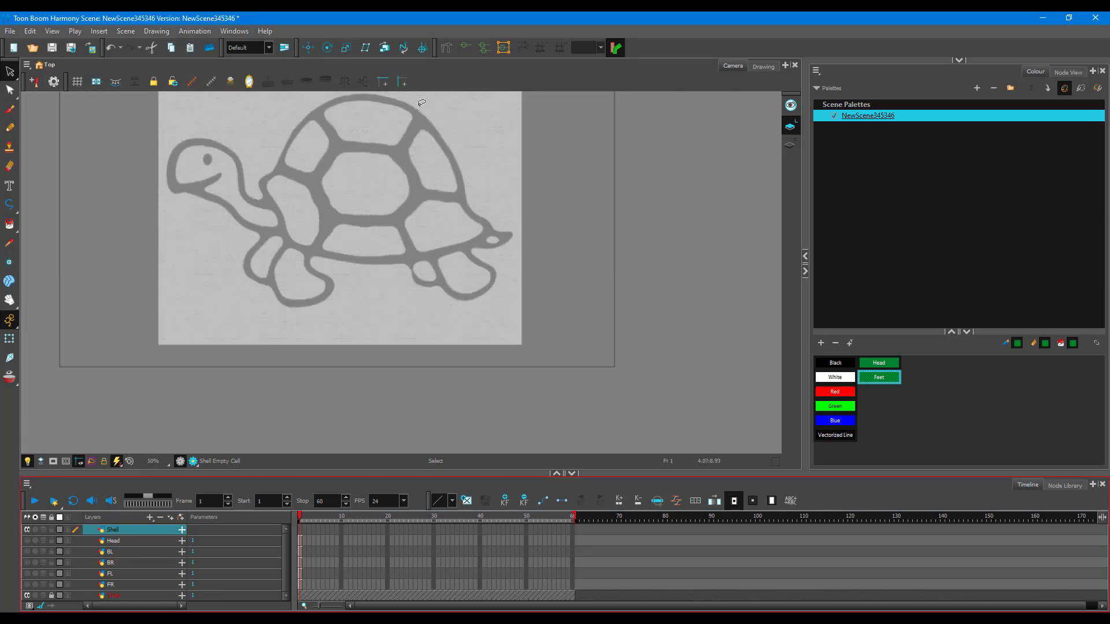
scroll(428, 100, "up", 2)
scroll(428, 103, "up", 1)
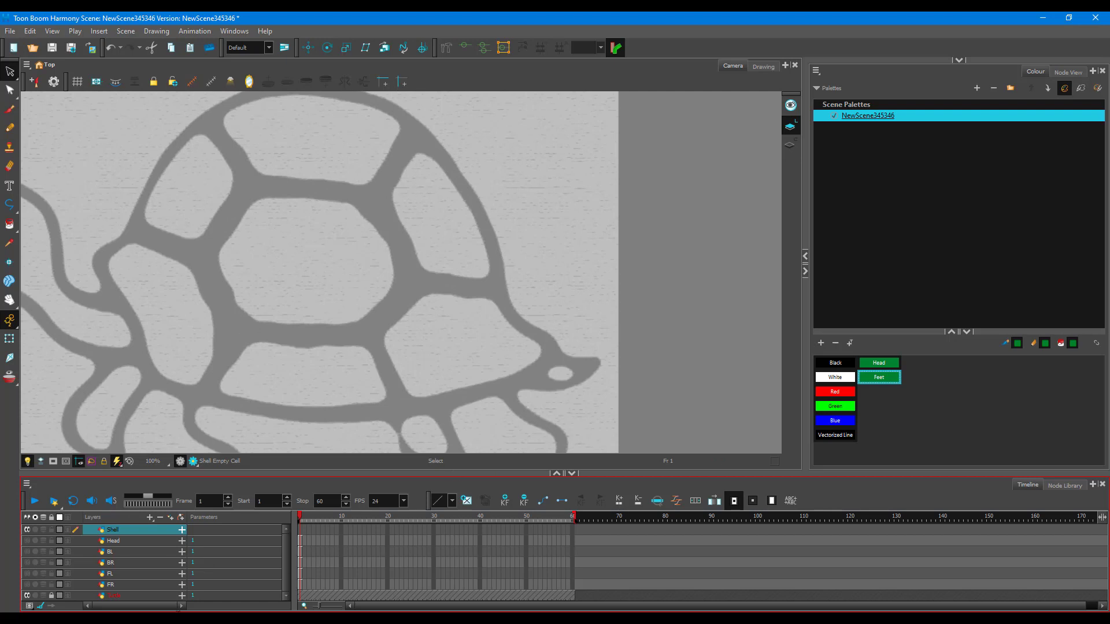
double_click(114, 530)
type("Tail")
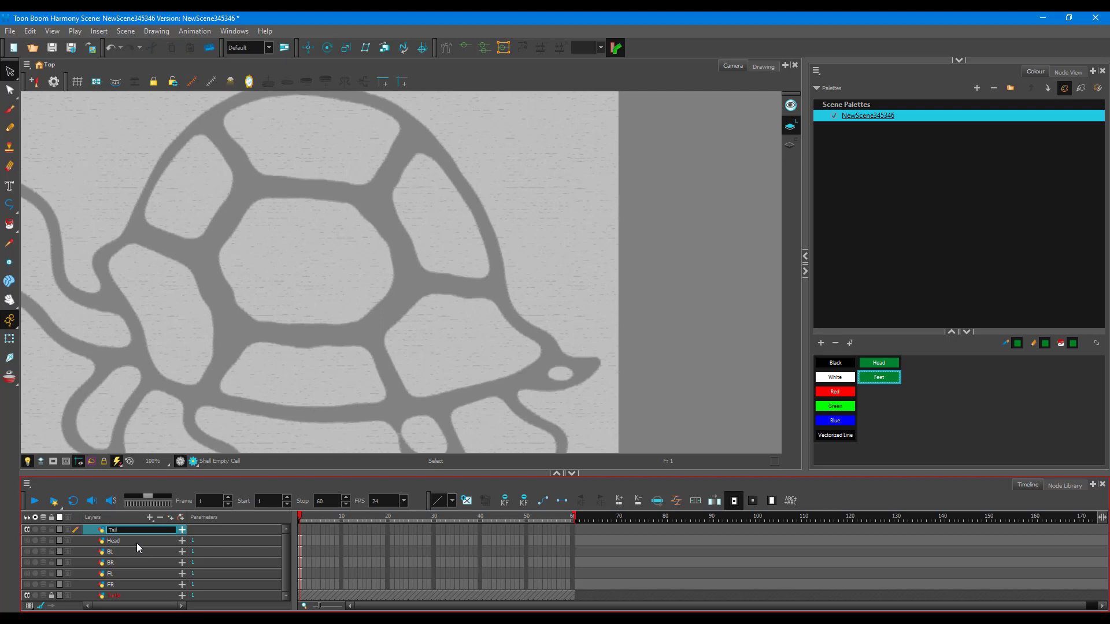
key("Return")
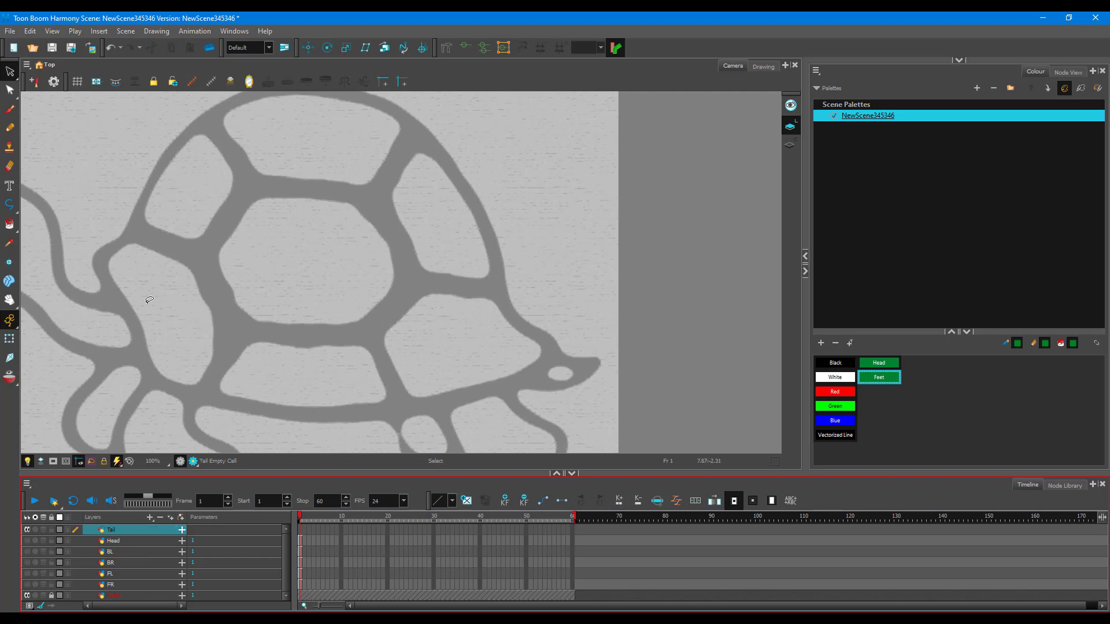
left_click(10, 204)
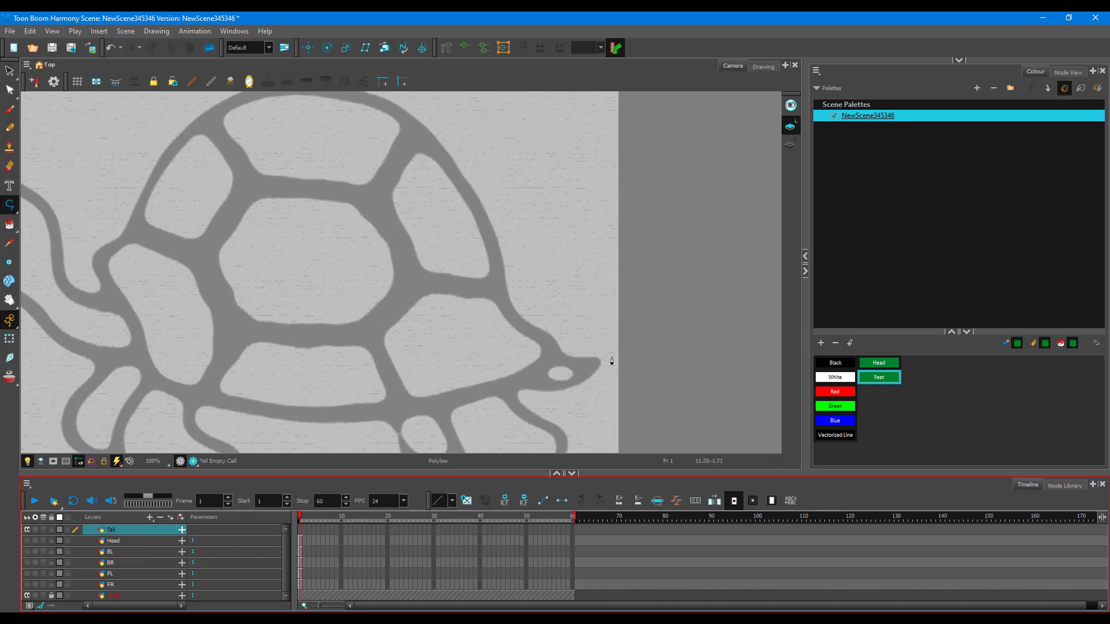
left_click_drag(9, 204, 33, 241)
left_click(529, 347)
left_click_drag(593, 365, 619, 358)
key("ctrl+z")
key("ctrl+z")
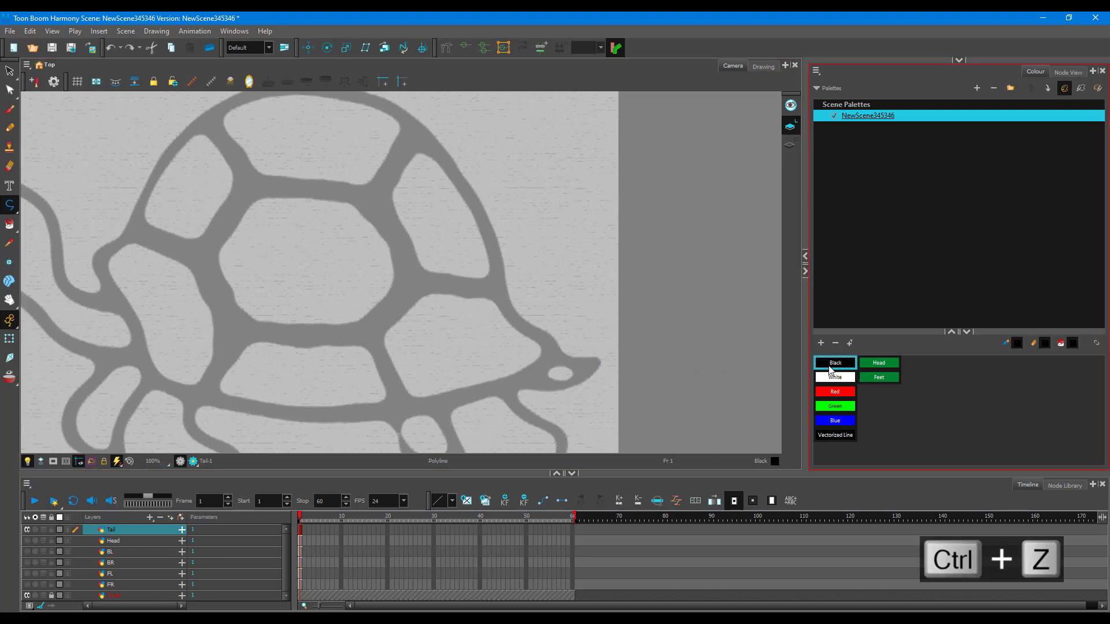
left_click(527, 347)
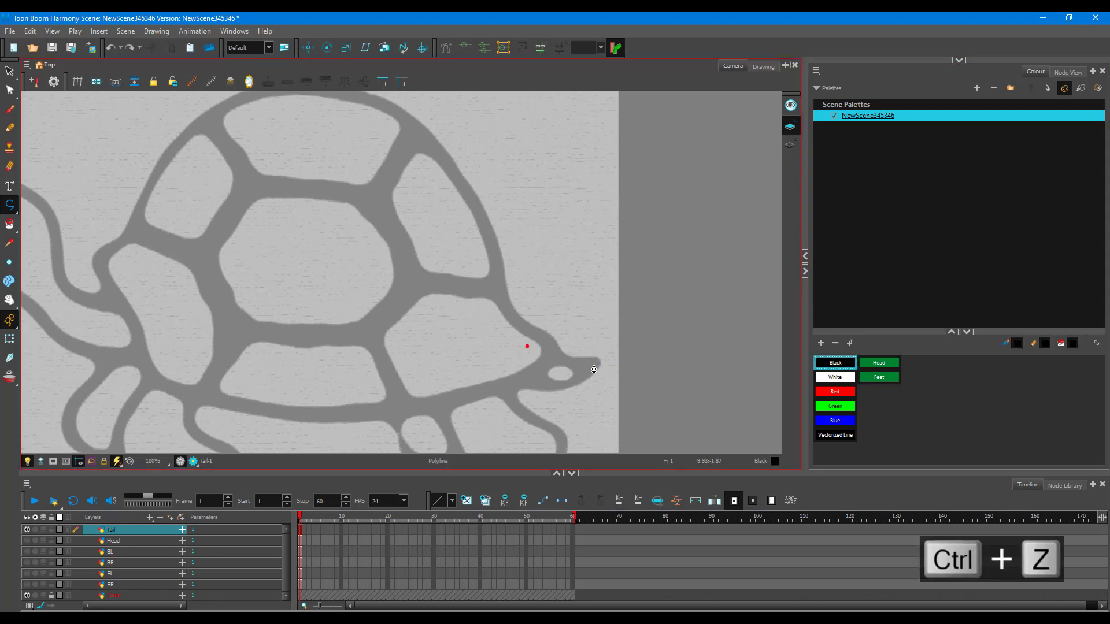
left_click_drag(594, 365, 619, 360)
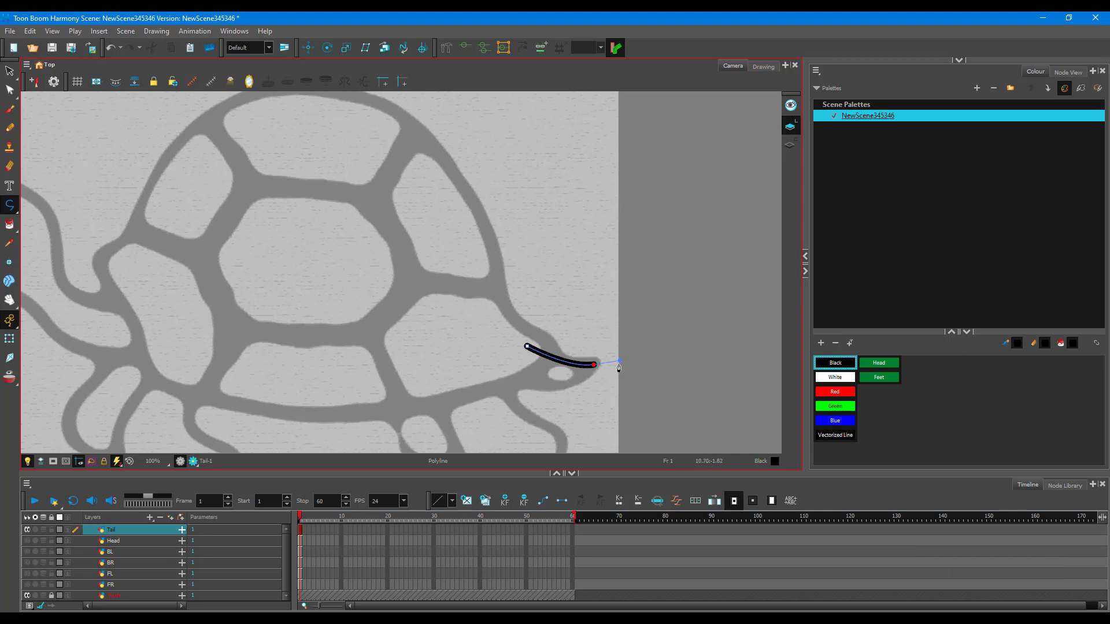
key("ctrl+z")
key("ctrl+z")
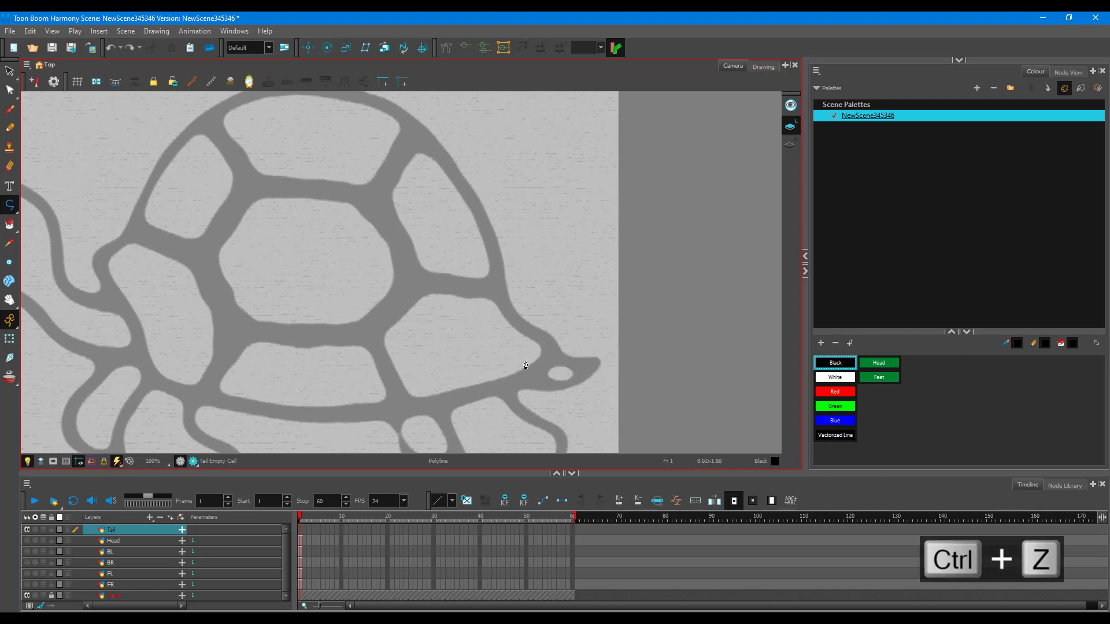
- Trace the turtle's tail in black as a closed, curved polyline whose base extends into the shell
left_click(530, 349)
mouse_move(588, 366)
left_mouse_down()
mouse_move(626, 365)
mouse_move(604, 368)
left_mouse_up()
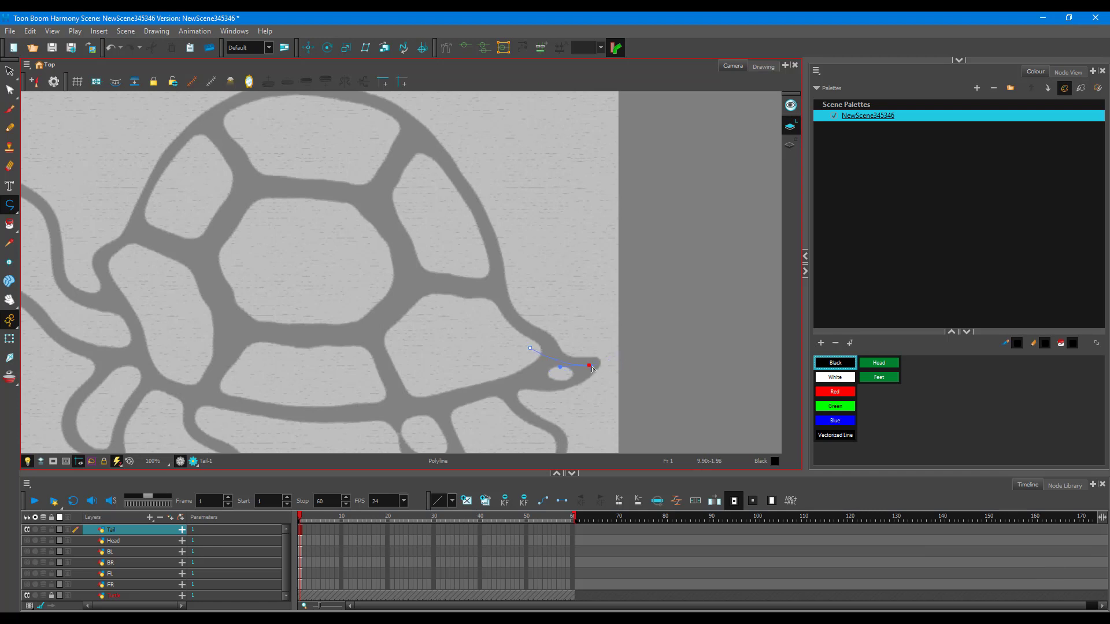
double_click(592, 369)
left_click_drag(512, 376, 457, 357)
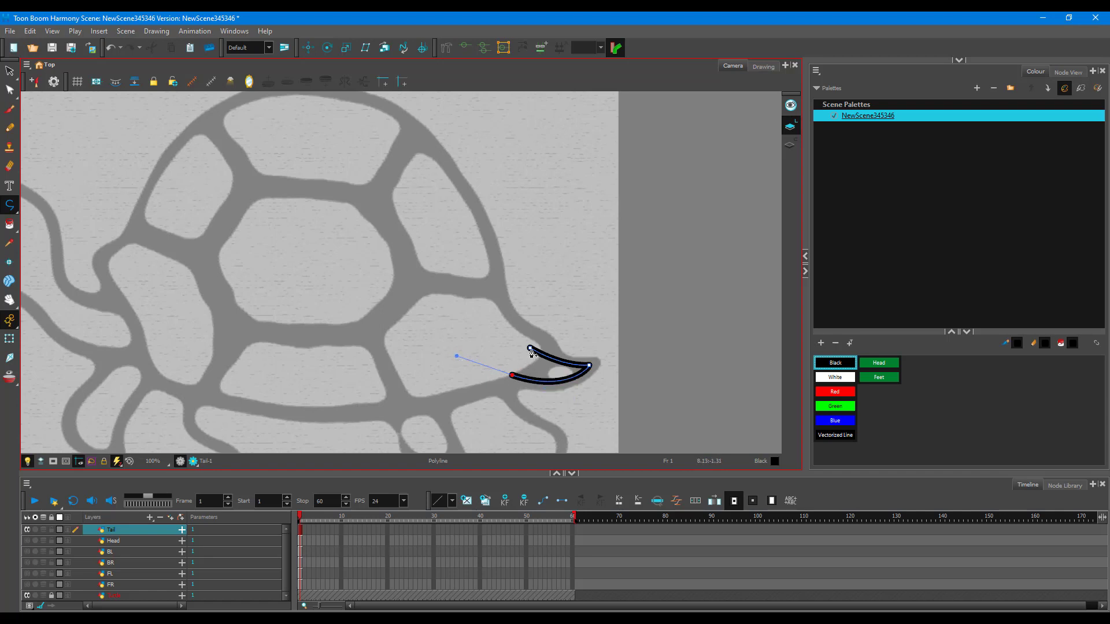
left_click(531, 348)
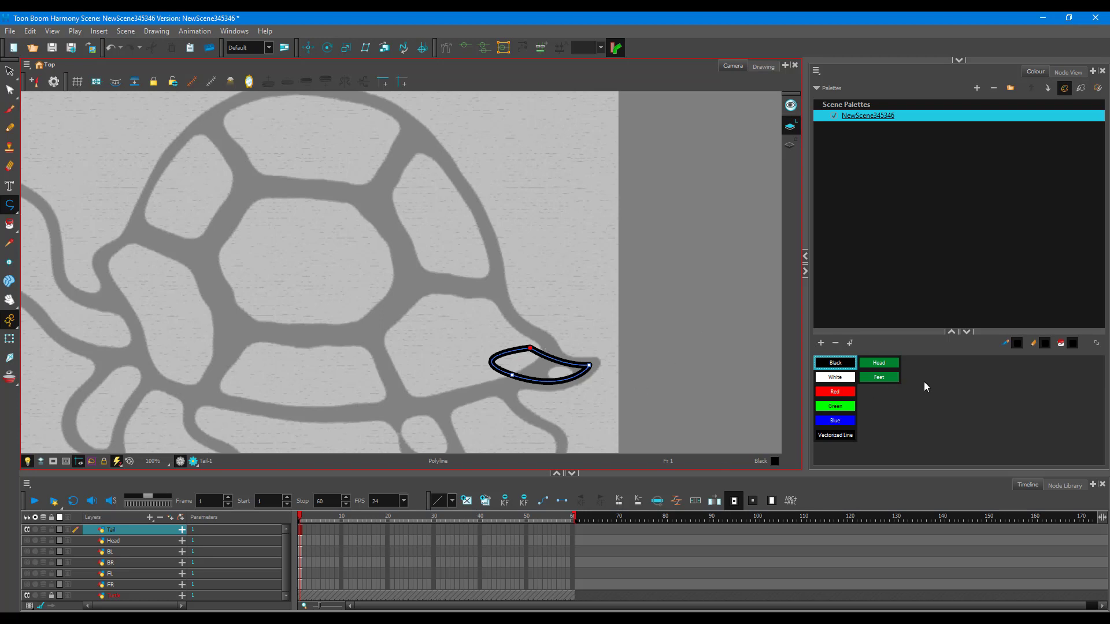
- Create a new palette colour based on the Feet green and name it Tail
left_click(878, 379)
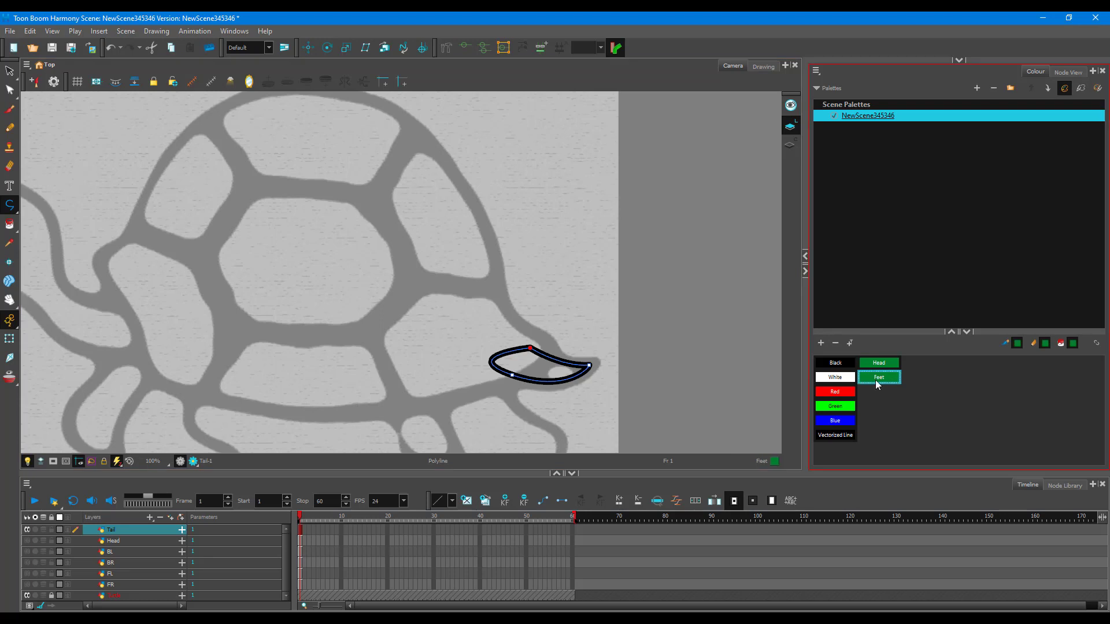
left_click(821, 343)
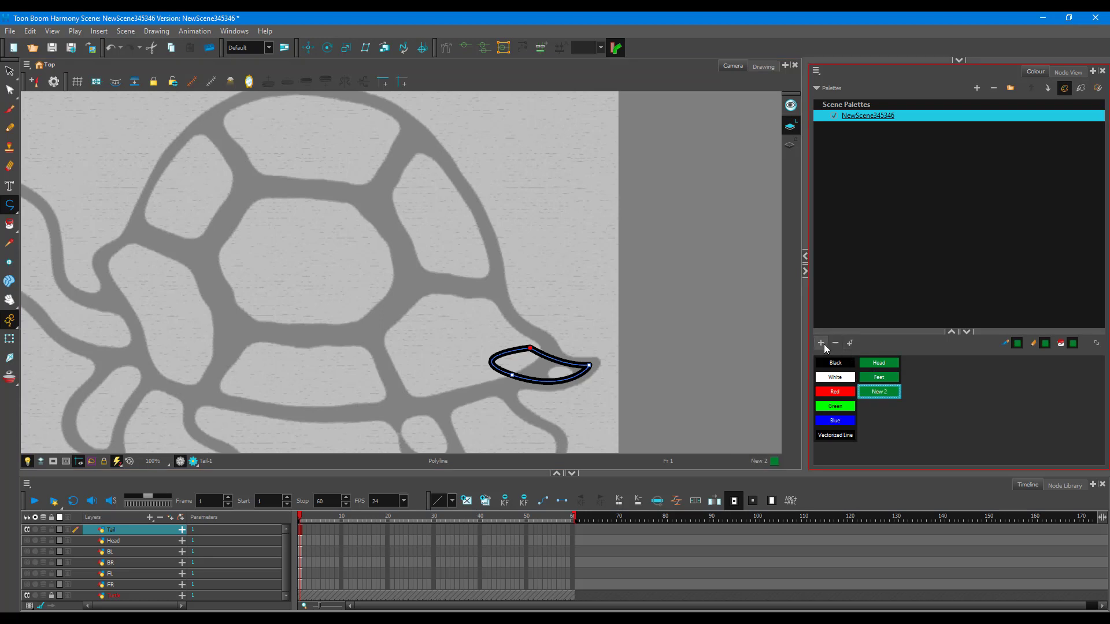
double_click(882, 394)
type("Tail")
key("Tab")
- Fill the closed tail outline with the Tail colour using the Paint tool
left_click(10, 225)
left_click(544, 370)
scroll(520, 376, "down", 5)
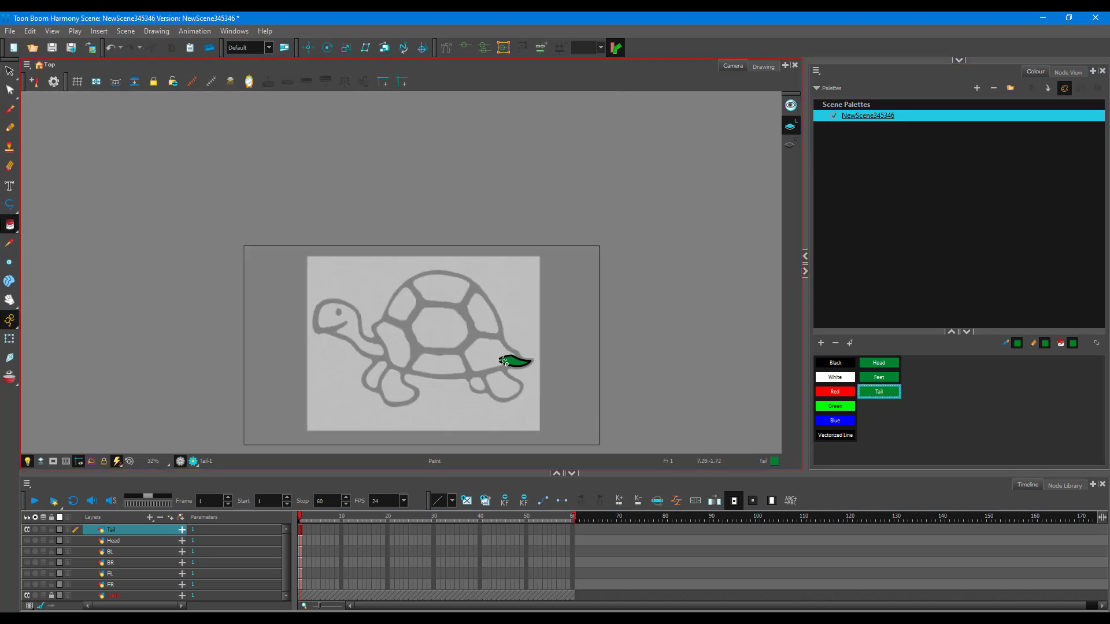
scroll(491, 384, "up", 3)
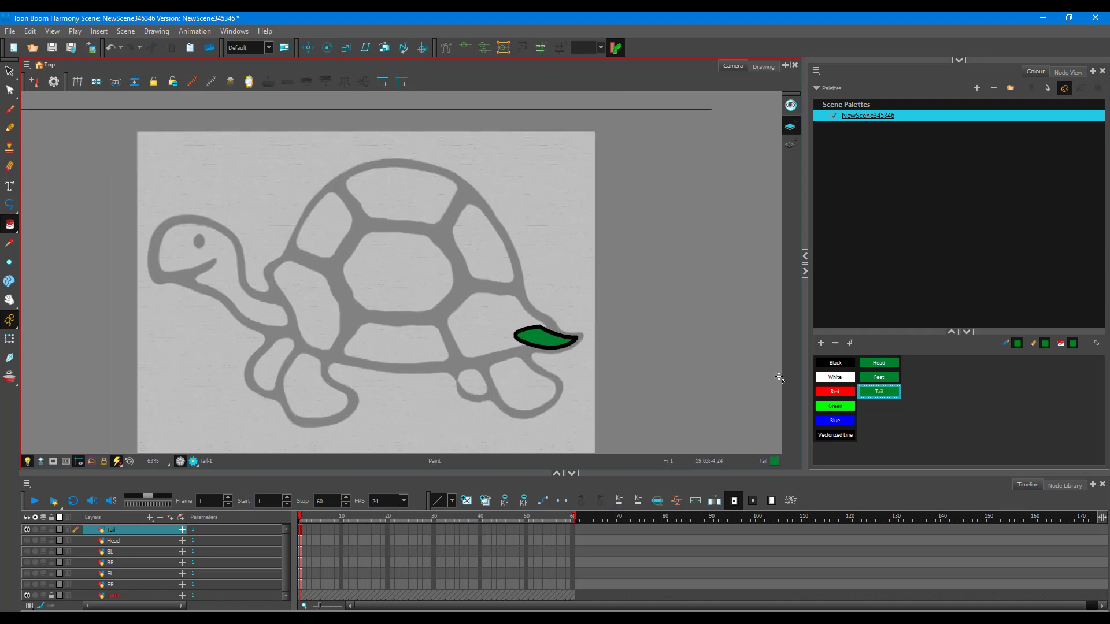
- Hide the Tail layer and add a new vector drawing layer named SHell
left_click(27, 530)
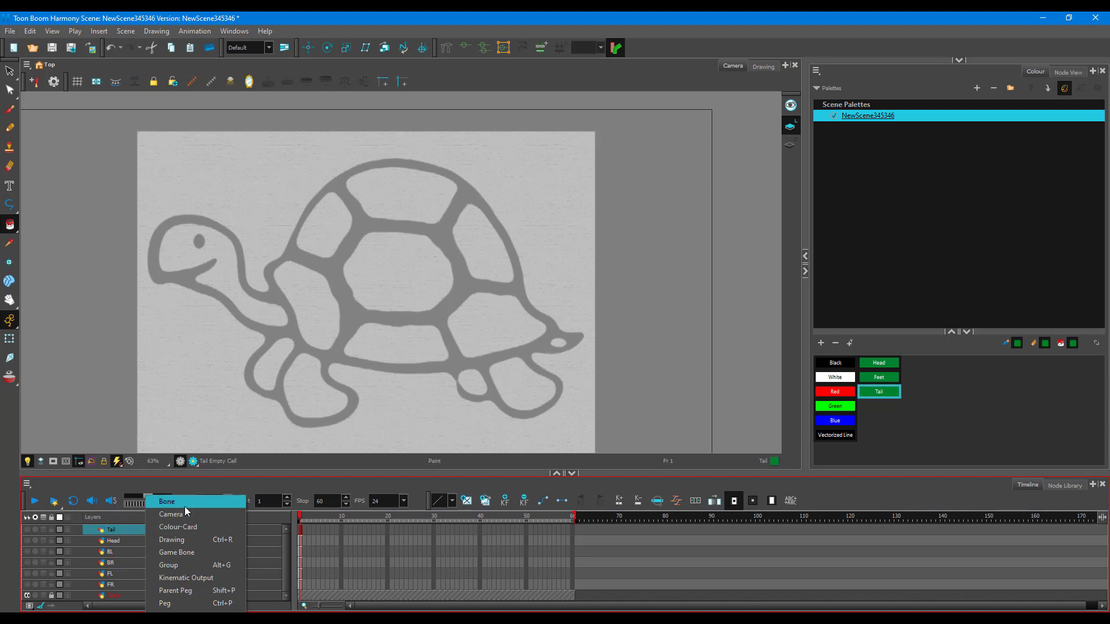
left_click(199, 537)
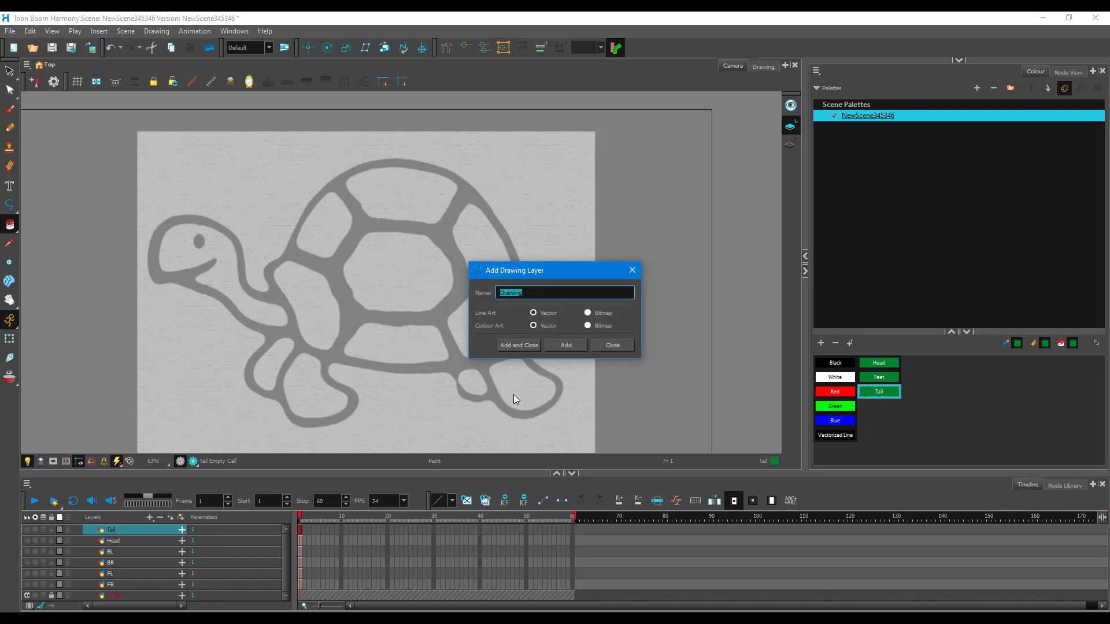
type("SHell")
key("Return")
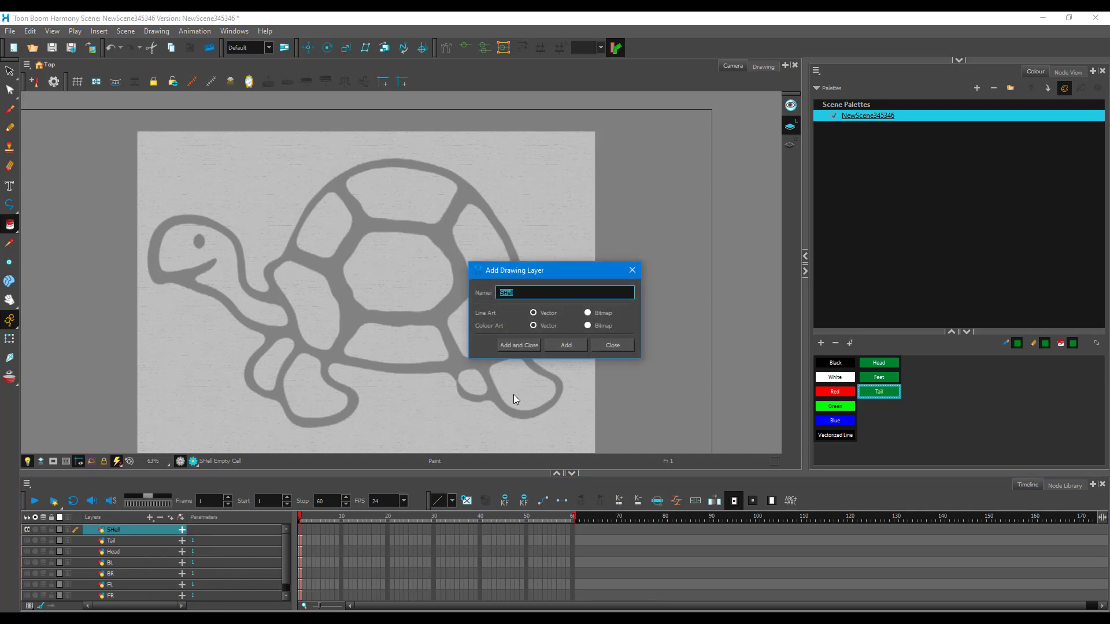
left_click(619, 345)
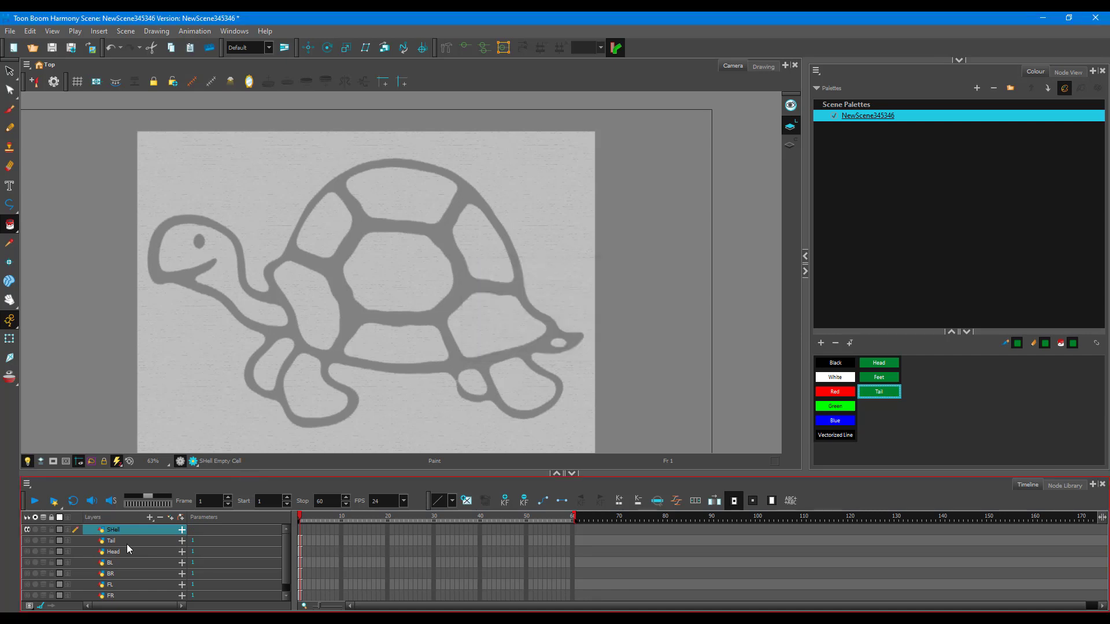
- Try to rename the SHell layer as Shell, dismissing the rename warnings
double_click(116, 531)
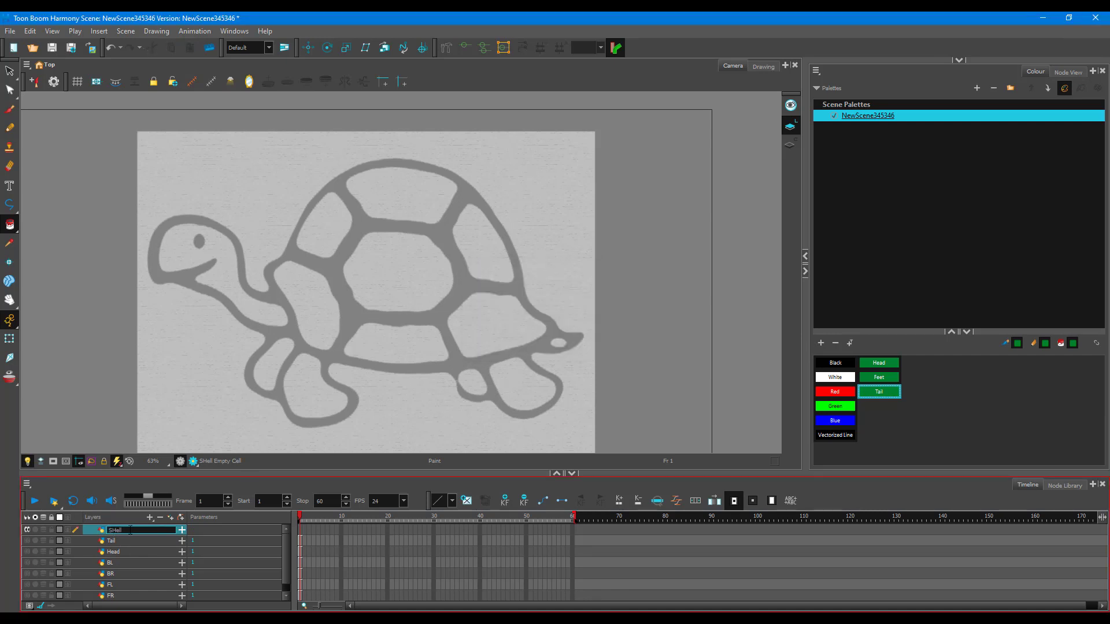
key("BackSpace")
type("h")
key("Return")
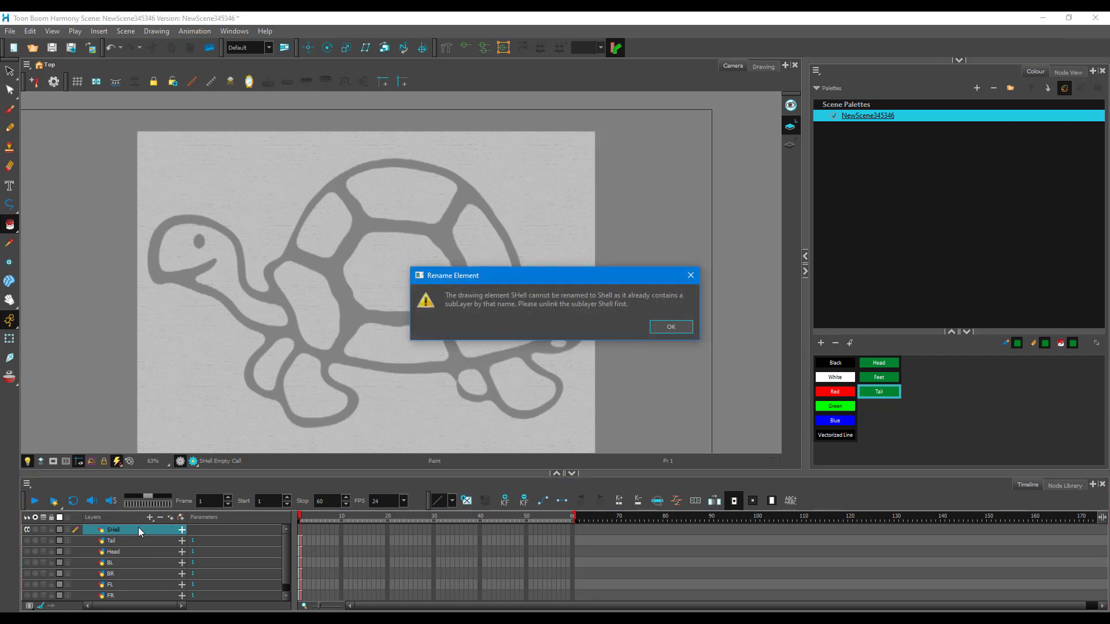
left_click(672, 327)
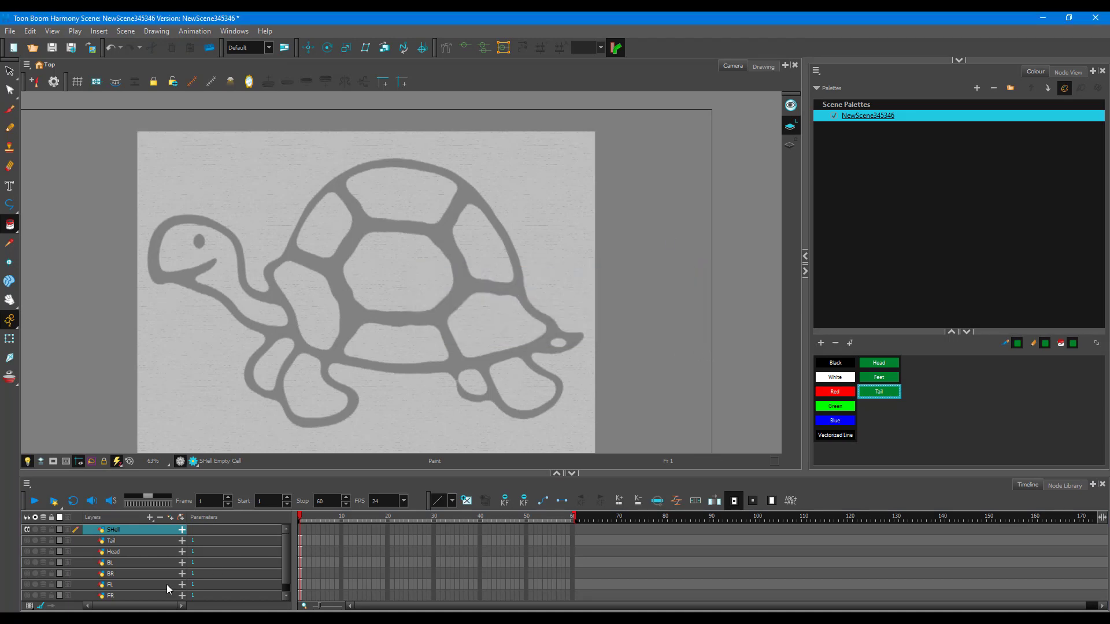
double_click(116, 530)
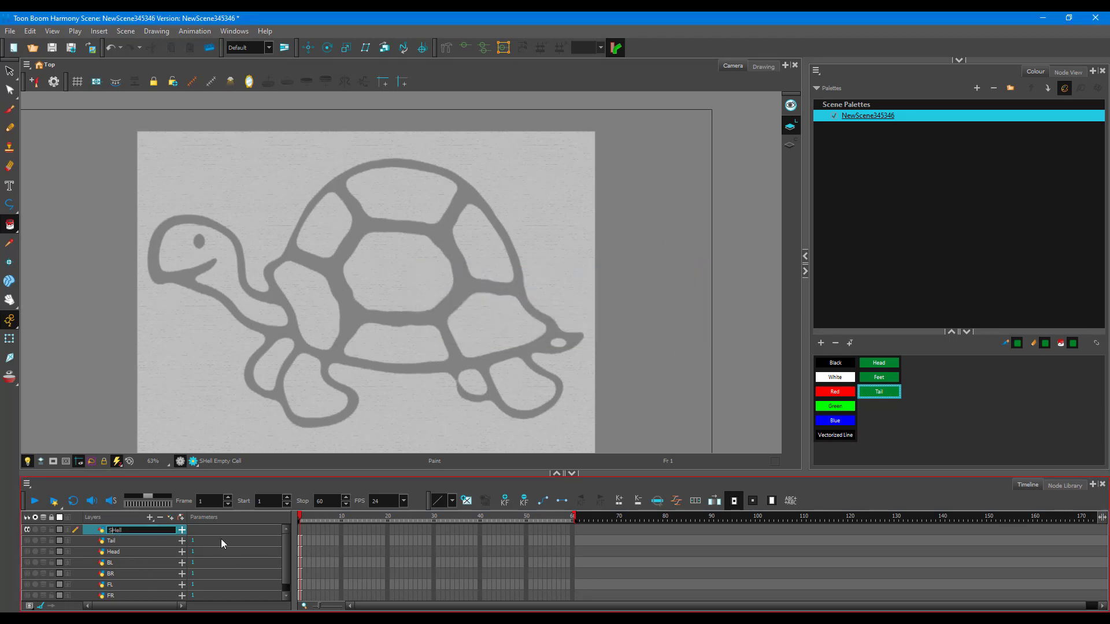
key("Delete")
type("h")
key("Return")
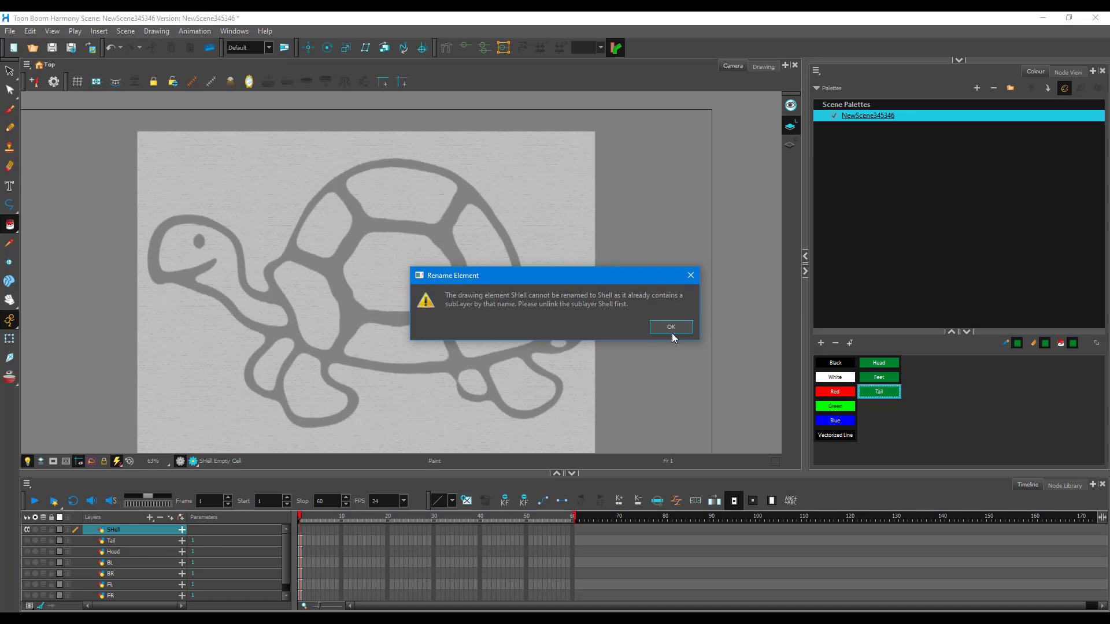
left_click(671, 332)
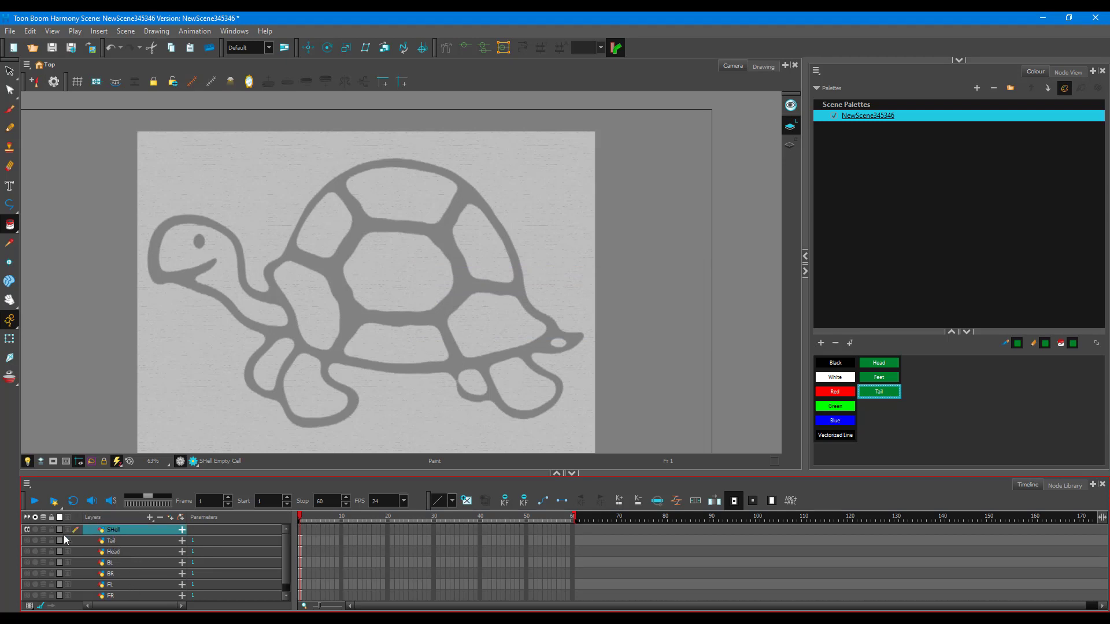
- Delete the SHell layer and add a new vector drawing layer named Shell
right_click(119, 535)
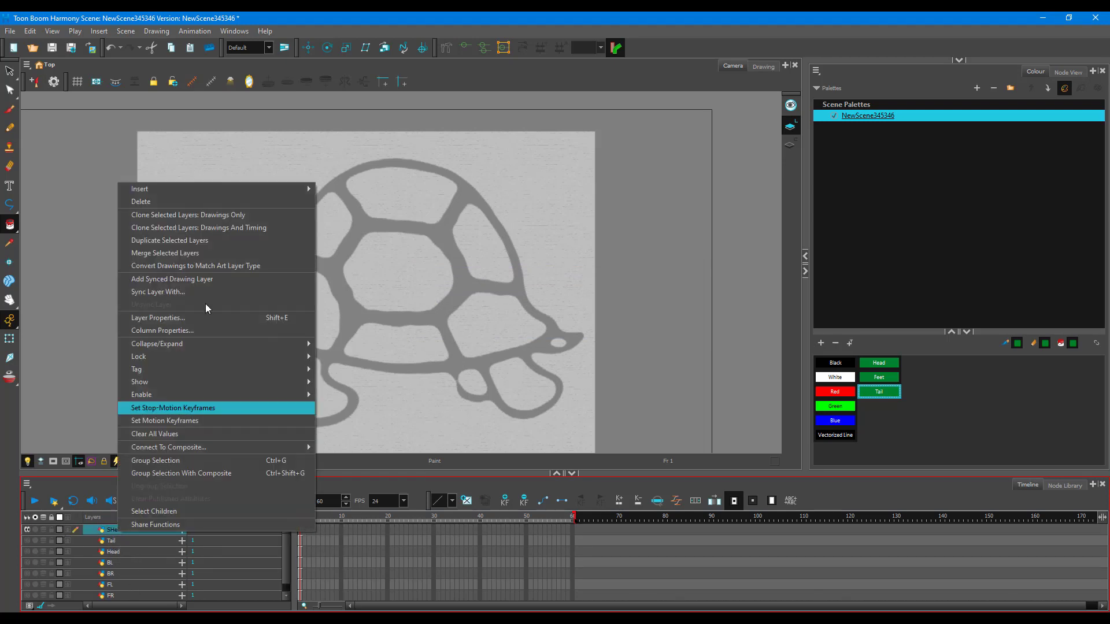
left_click(176, 203)
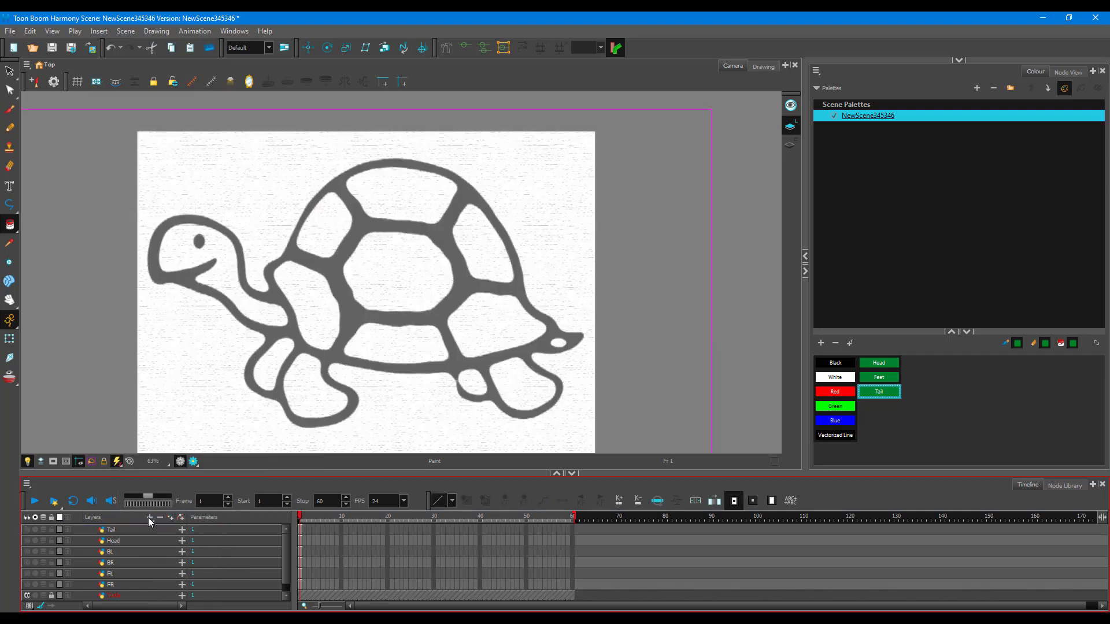
scroll(136, 534, "down", 1)
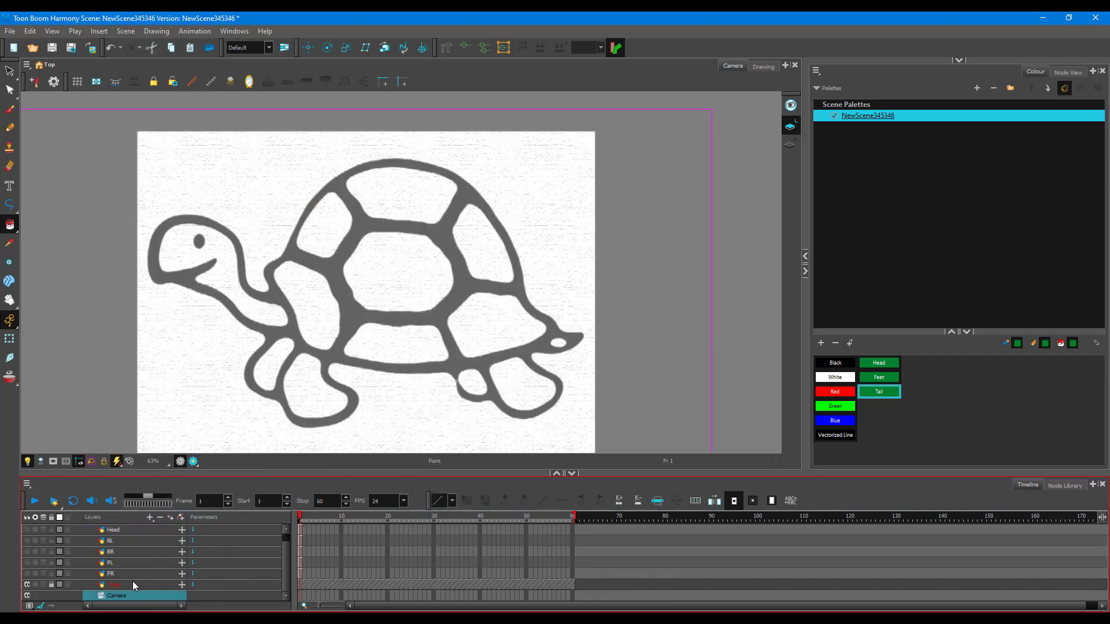
scroll(126, 597, "up", 1)
left_click(150, 517)
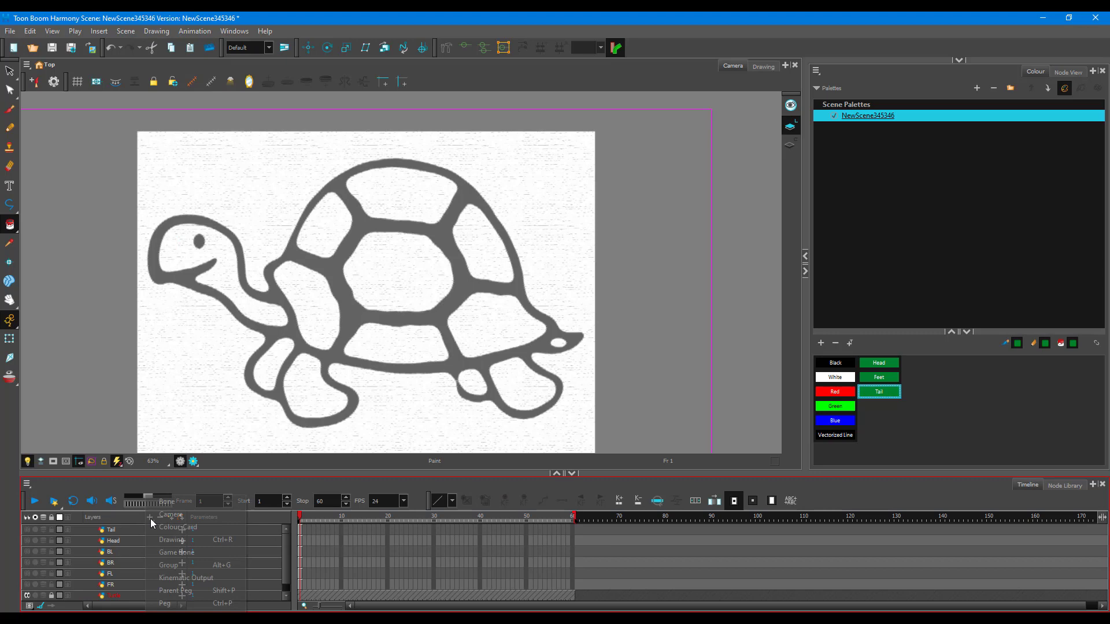
left_click(193, 539)
type("She")
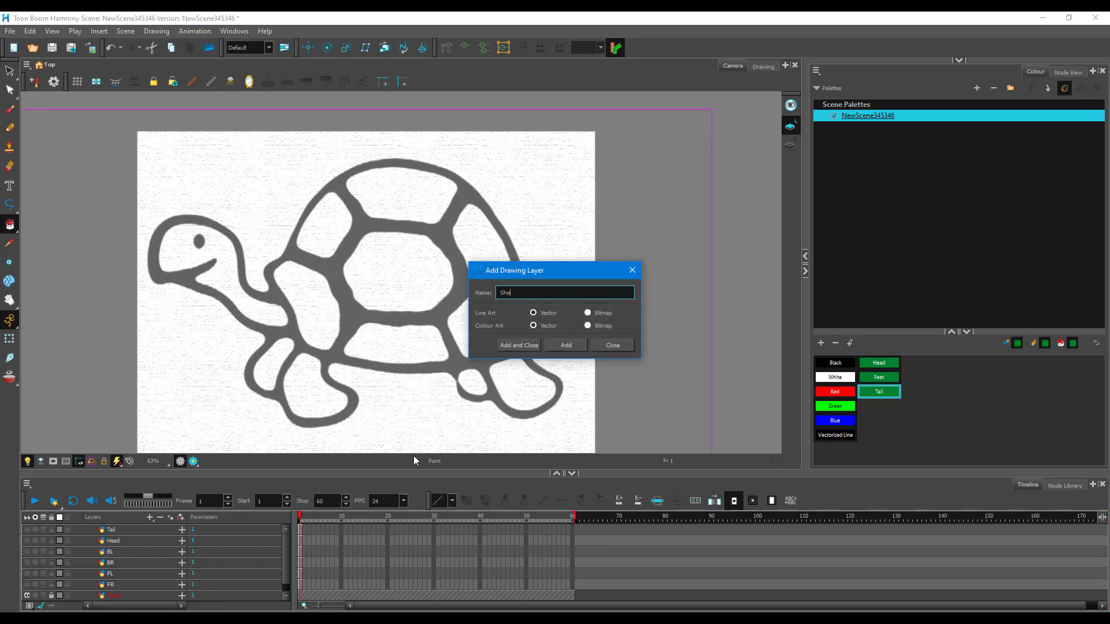
type("ll")
key("Return")
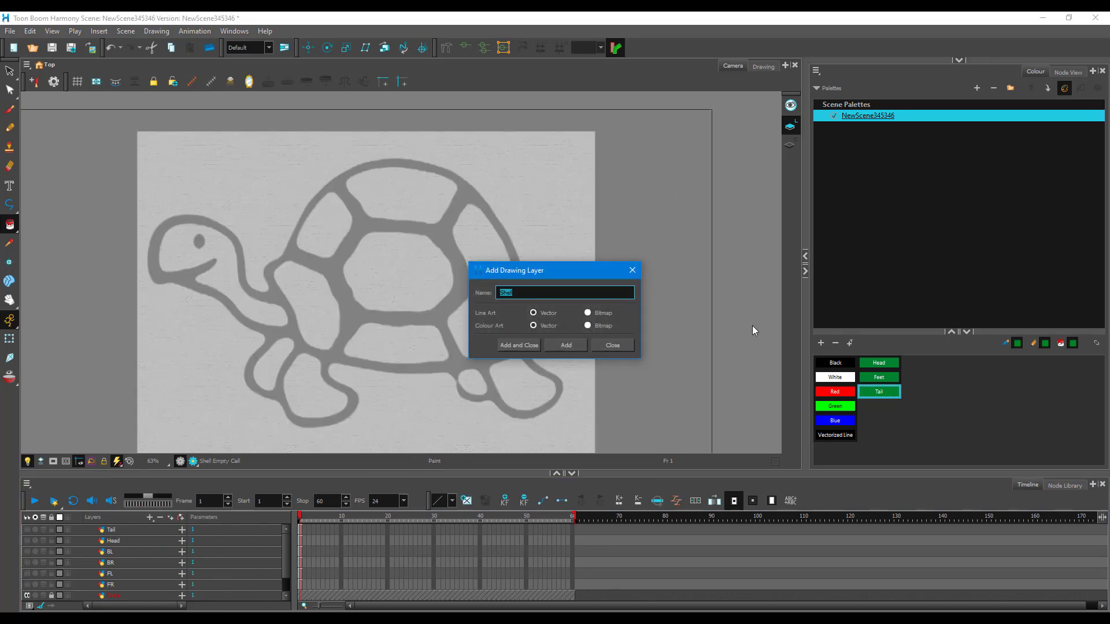
left_click(613, 345)
- Move the Shell layer above the Tail layer and activate the Polyline tool on it
scroll(150, 566, "down", 1)
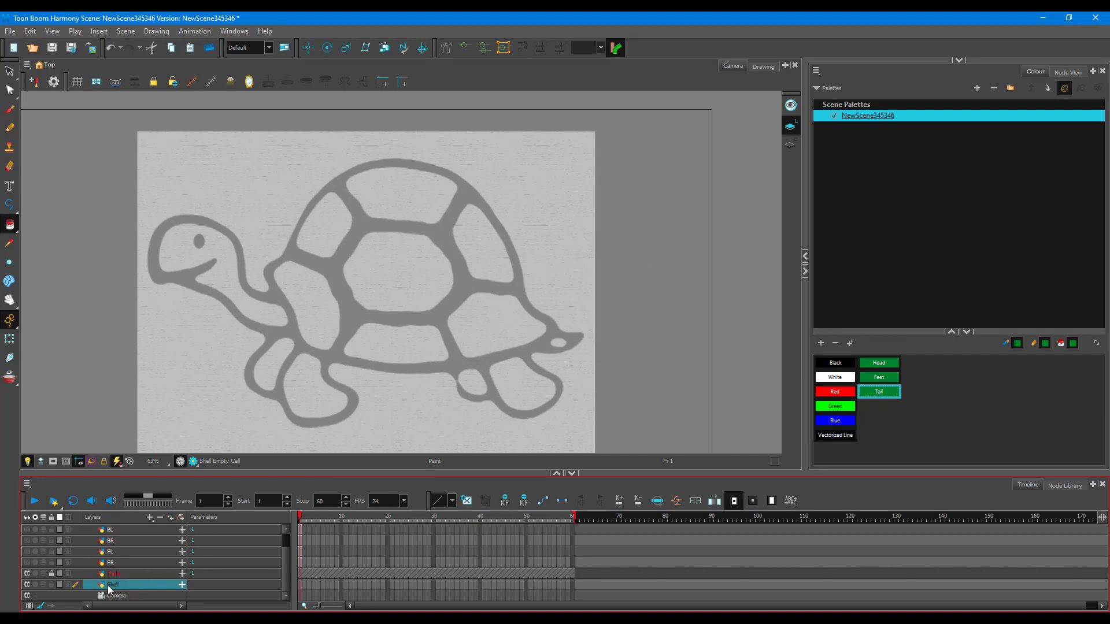
left_click_drag(115, 591, 120, 540)
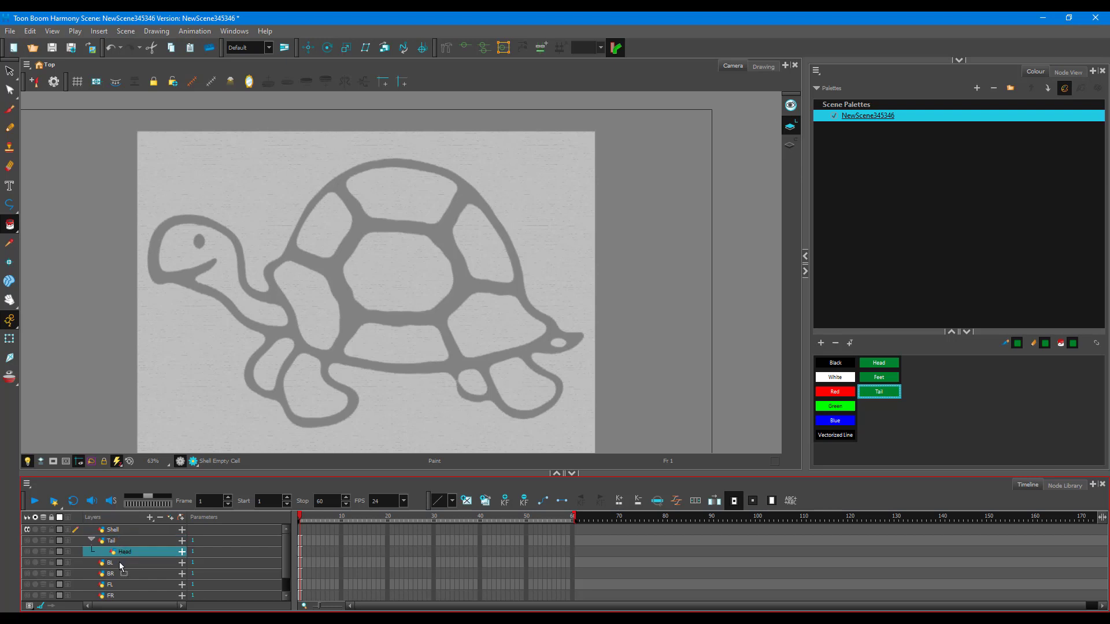
key("ctrl+z")
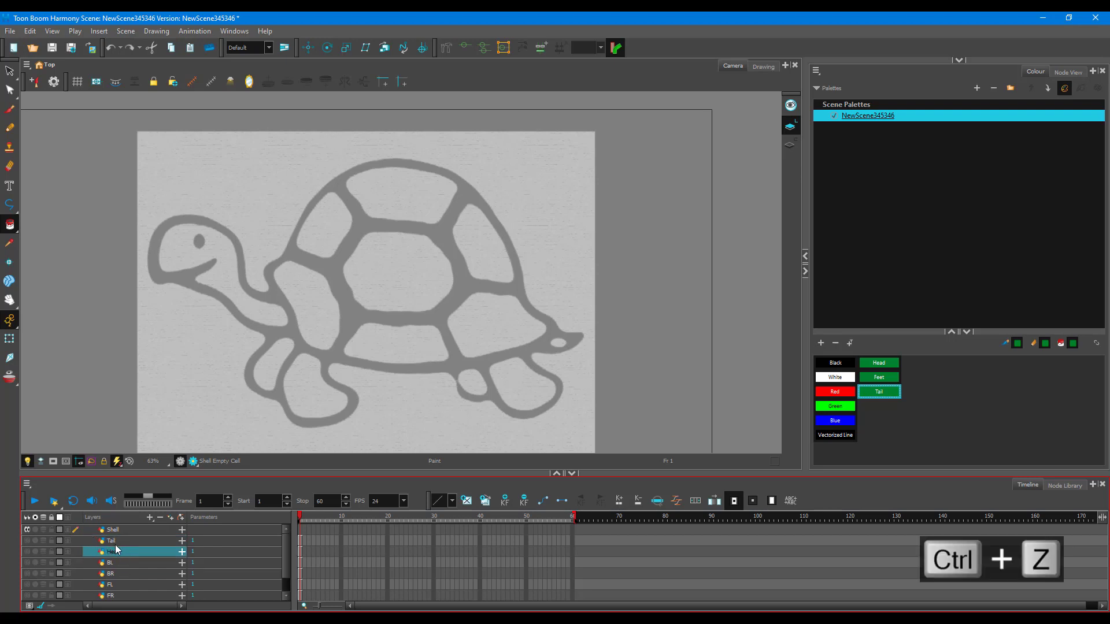
left_click(149, 541)
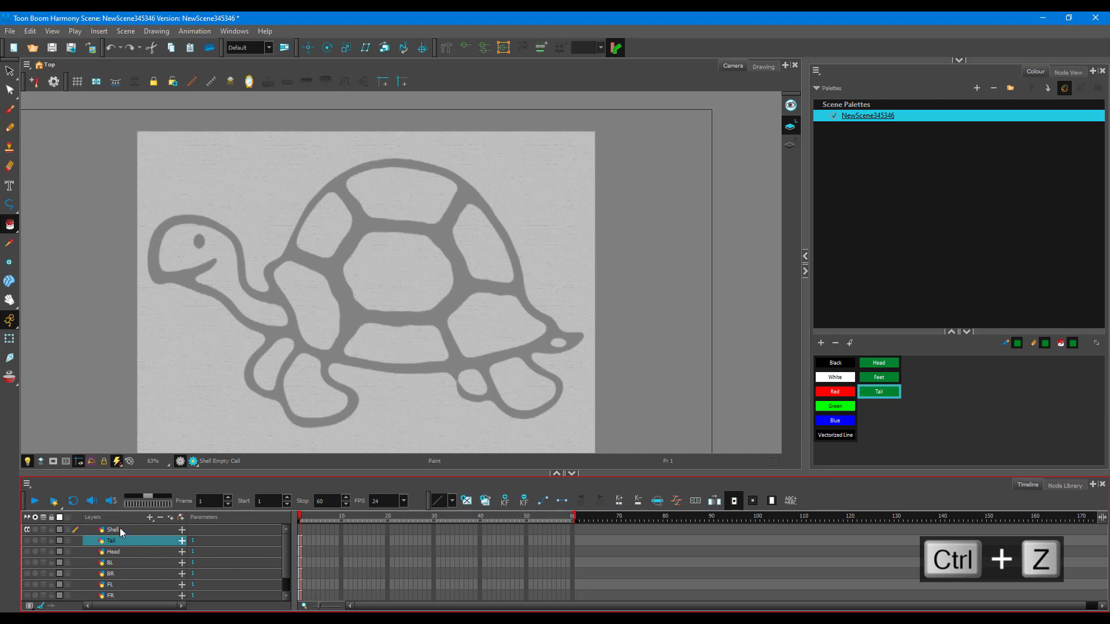
left_click(120, 529)
scroll(367, 281, "up", 2)
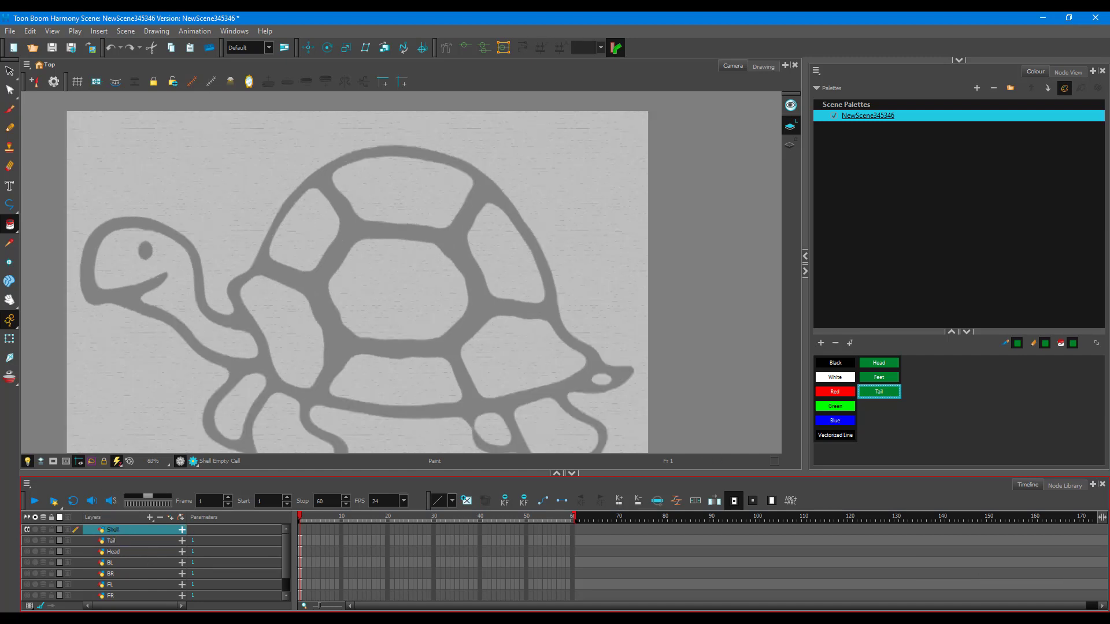
left_click(11, 205)
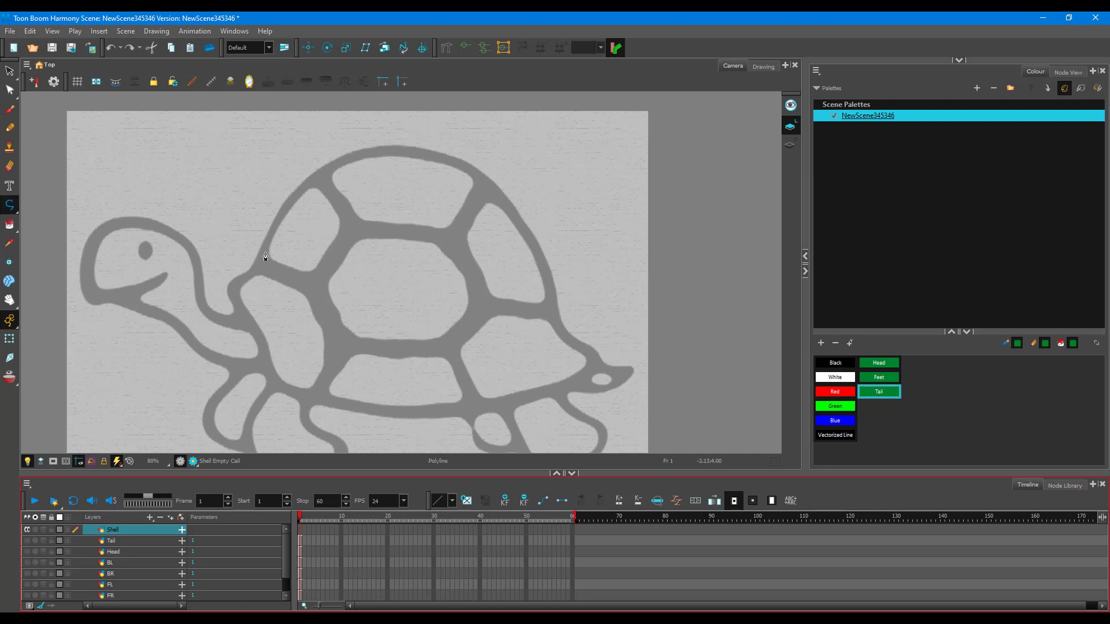
left_click(276, 223)
left_click_drag(361, 157, 434, 134)
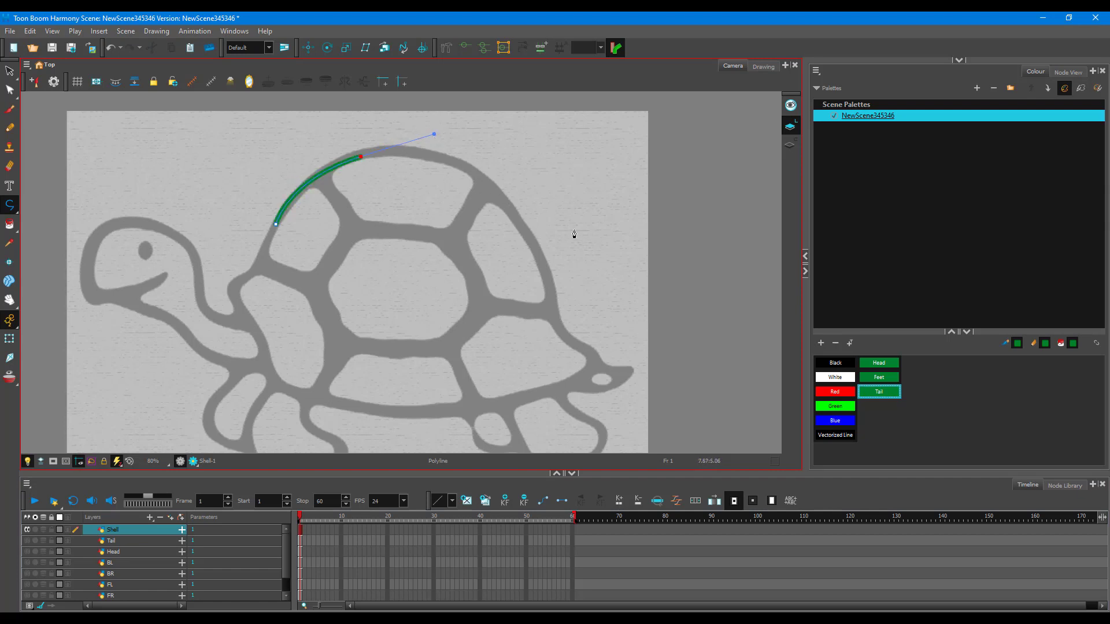
key("ctrl+z")
- Trace the domed upper edge of the shell in Black with the Polyline tool, starting just above the neck
left_click(842, 366)
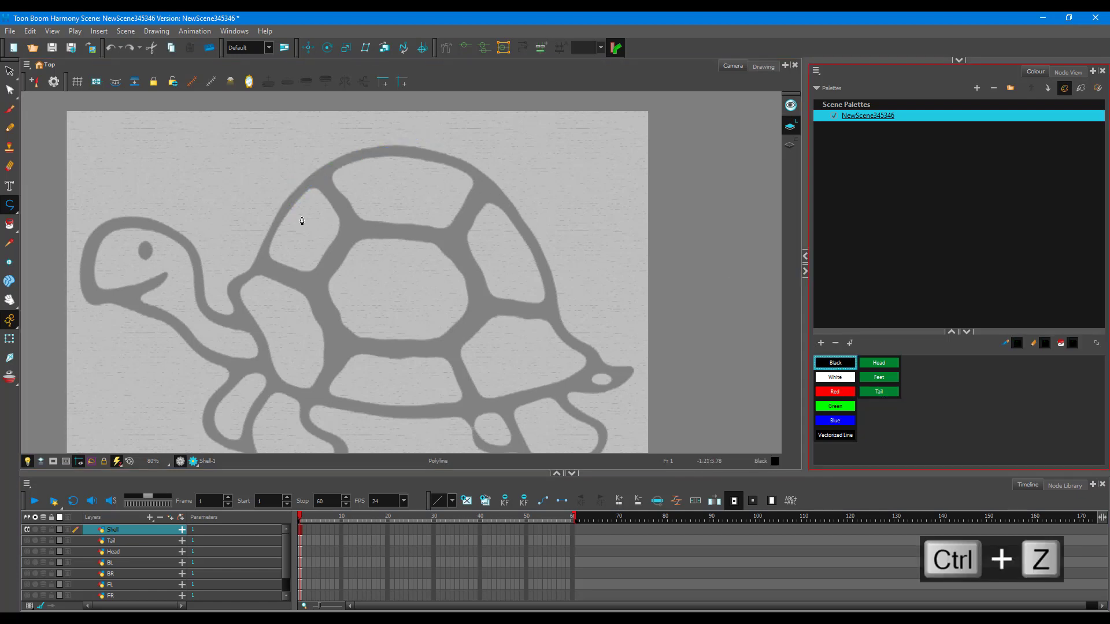
left_click(266, 243)
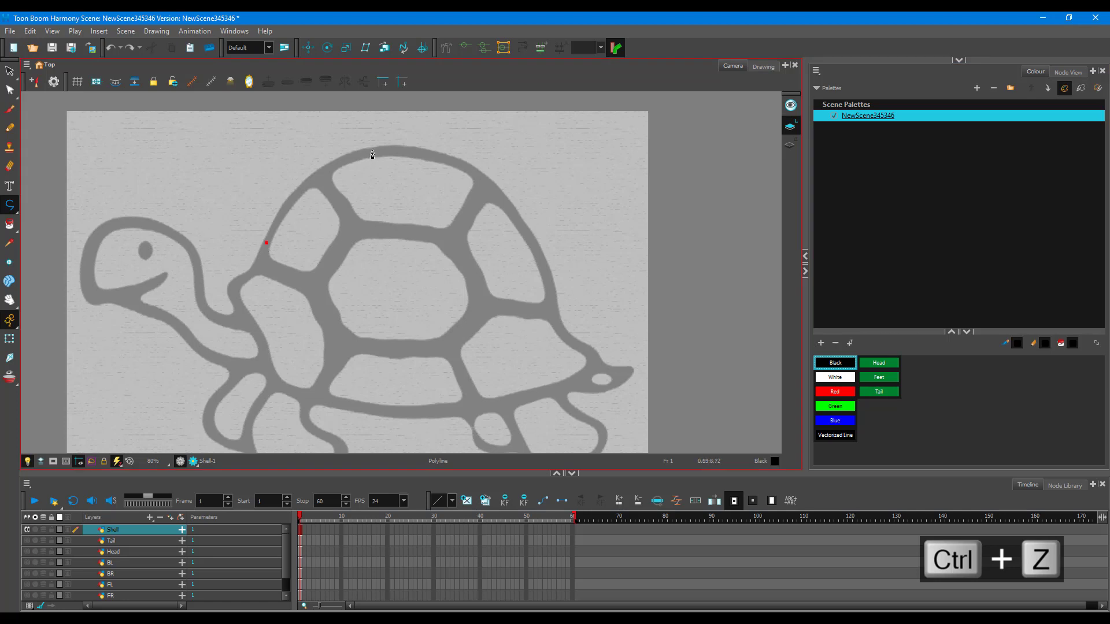
left_click_drag(373, 153, 450, 134)
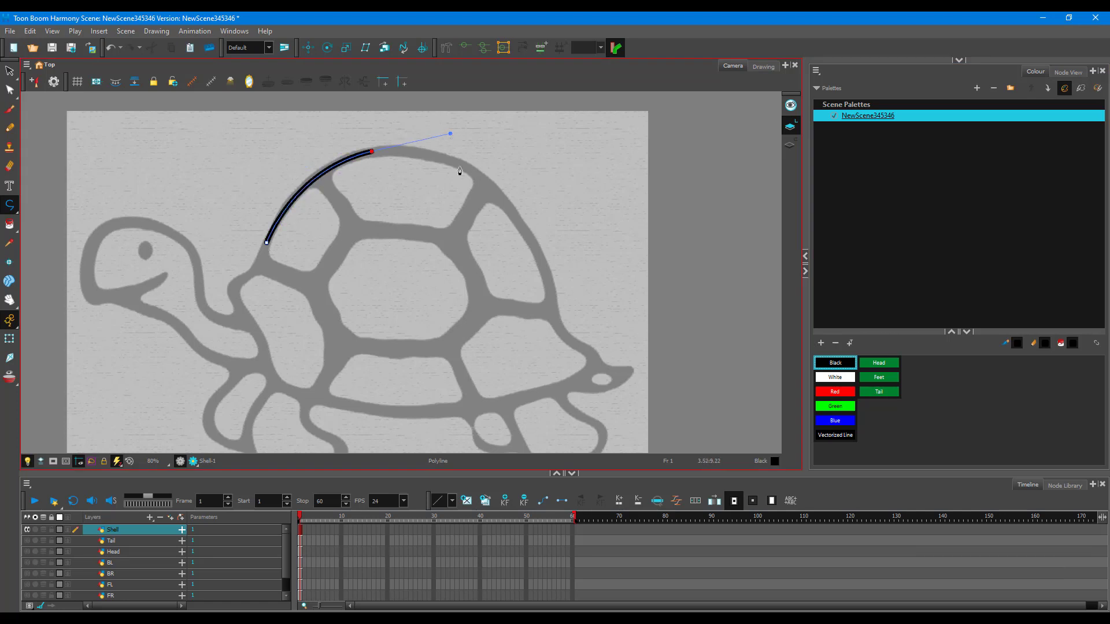
left_click(499, 195)
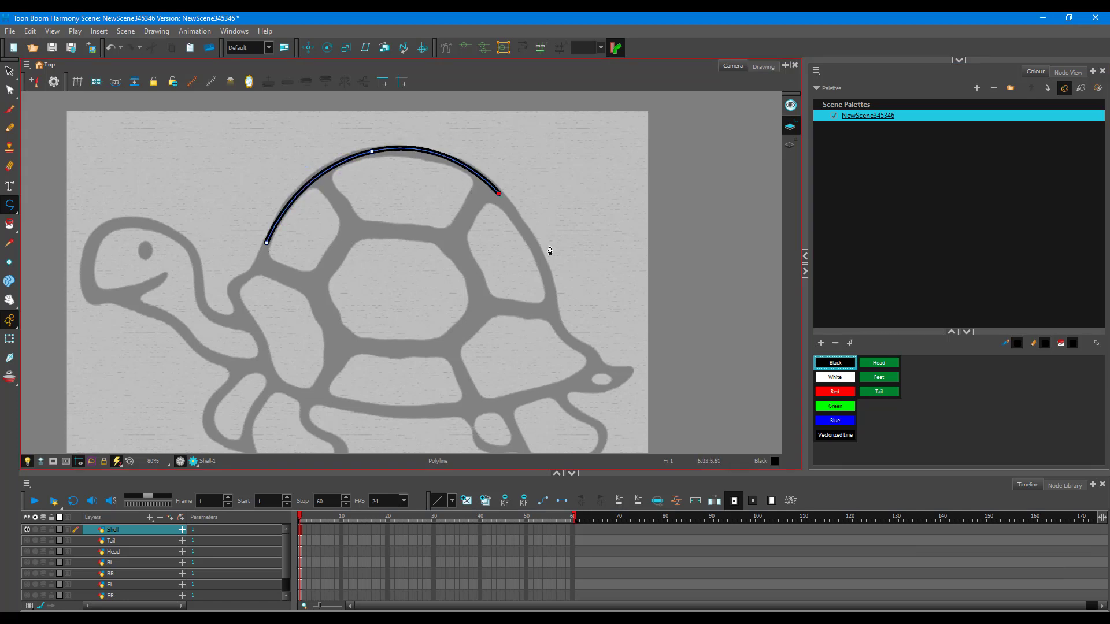
- Continue the shell outline down the rear edge, around the point at the tail and along the underside to the front
left_click(550, 293)
key("ctrl+z")
left_click_drag(551, 290, 559, 333)
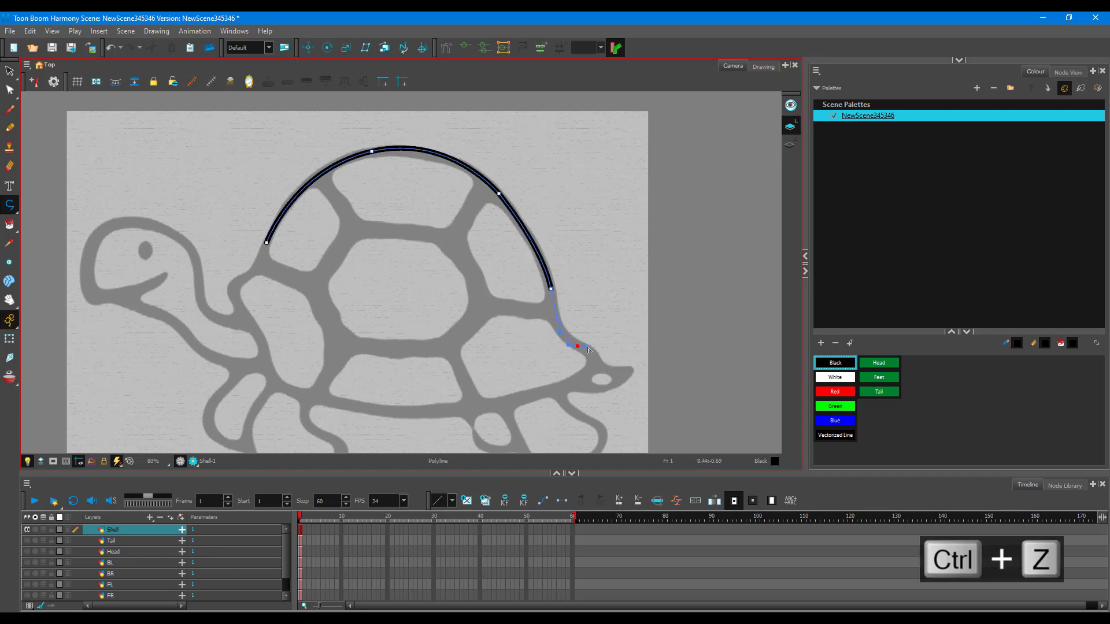
left_click_drag(597, 360, 570, 390)
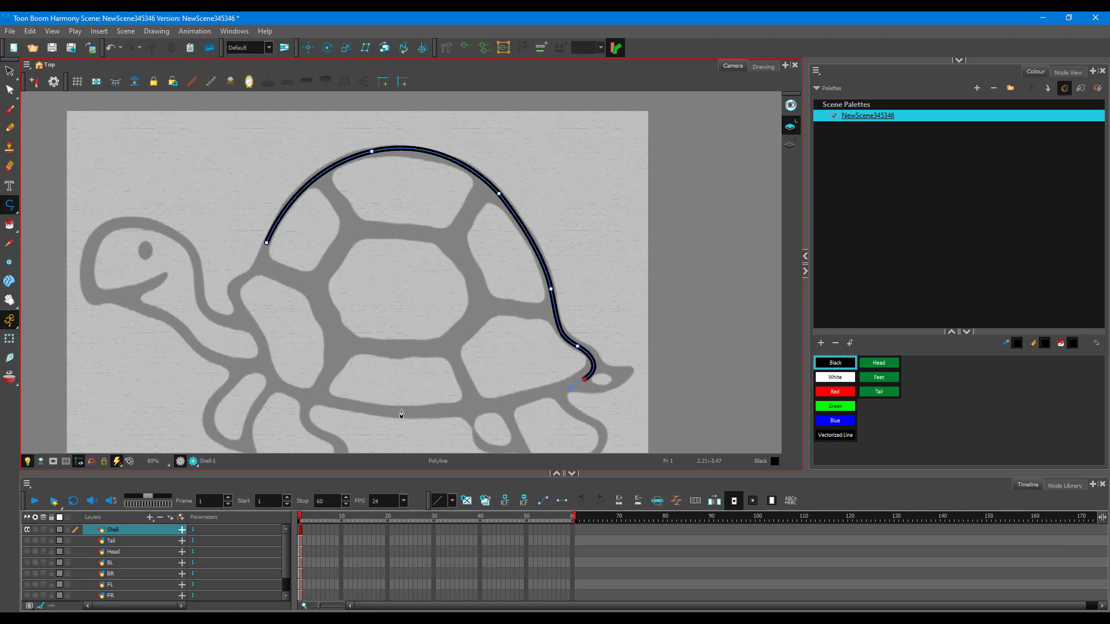
left_click_drag(393, 412, 321, 406)
left_click_drag(270, 373, 258, 350)
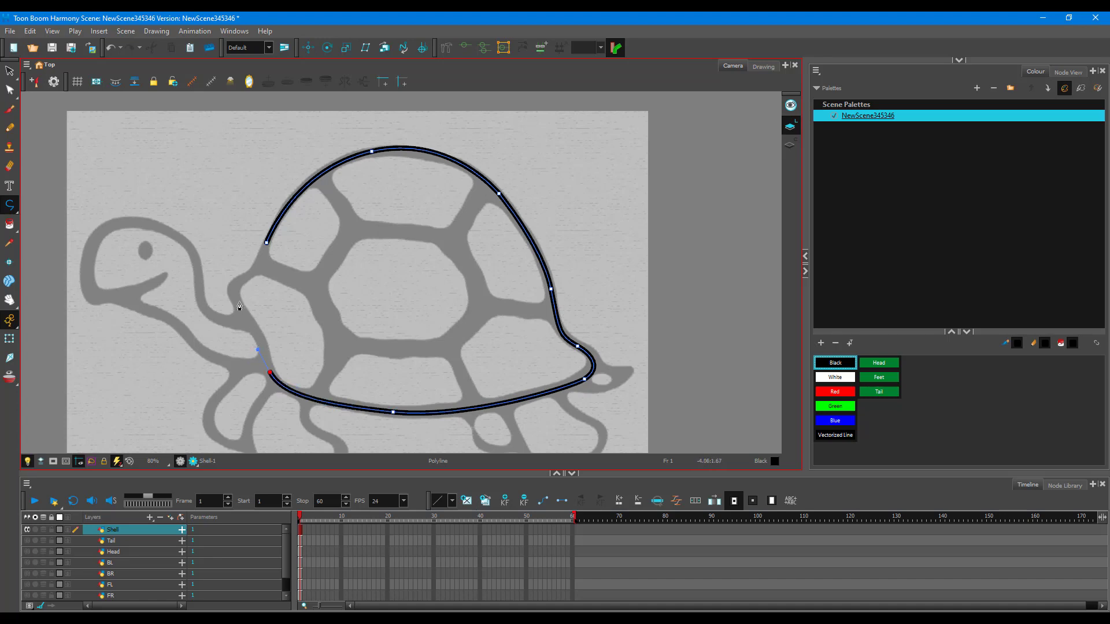
- Close the shell outline around the bulge at the neck and finish the polyline, undoing any stray segment
left_click_drag(219, 291, 213, 280)
double_click(255, 275)
key("ctrl+z")
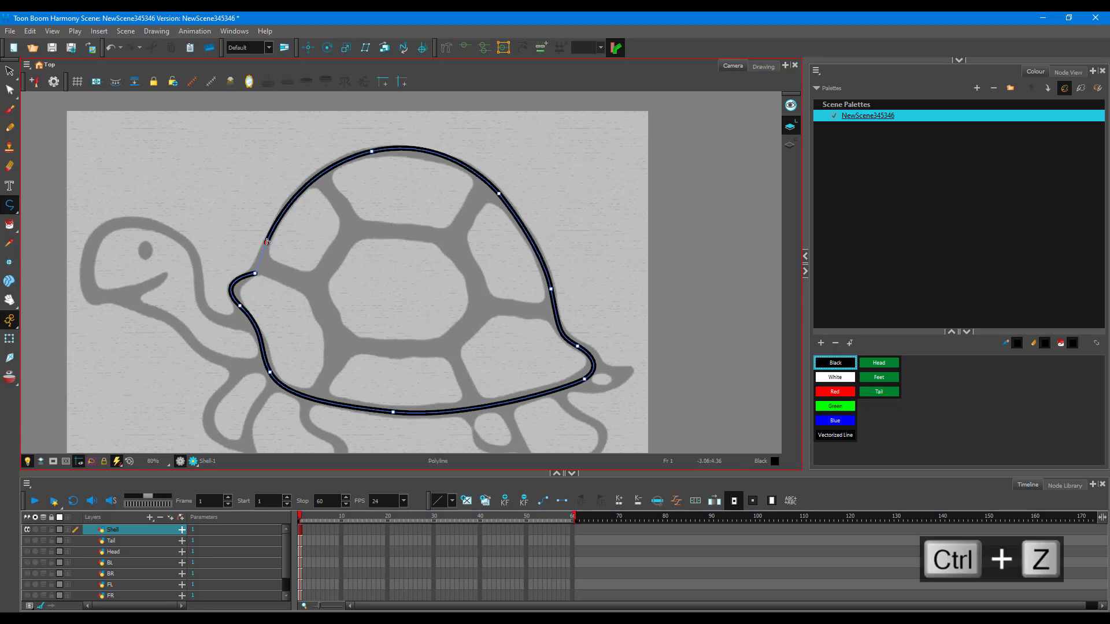
left_click_drag(266, 230, 272, 219)
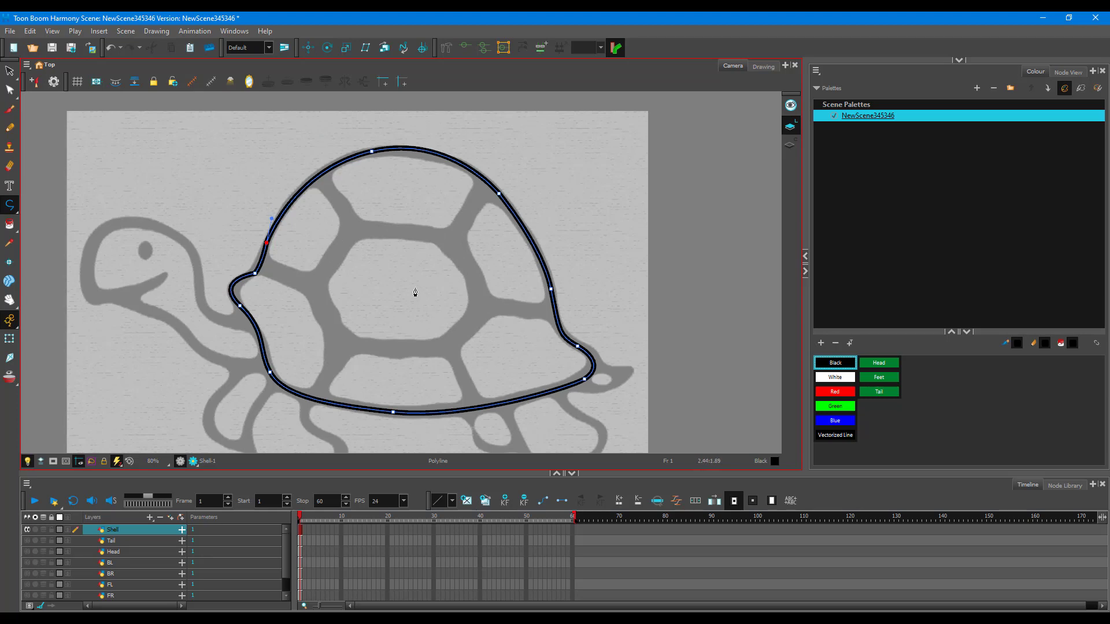
left_click(122, 534)
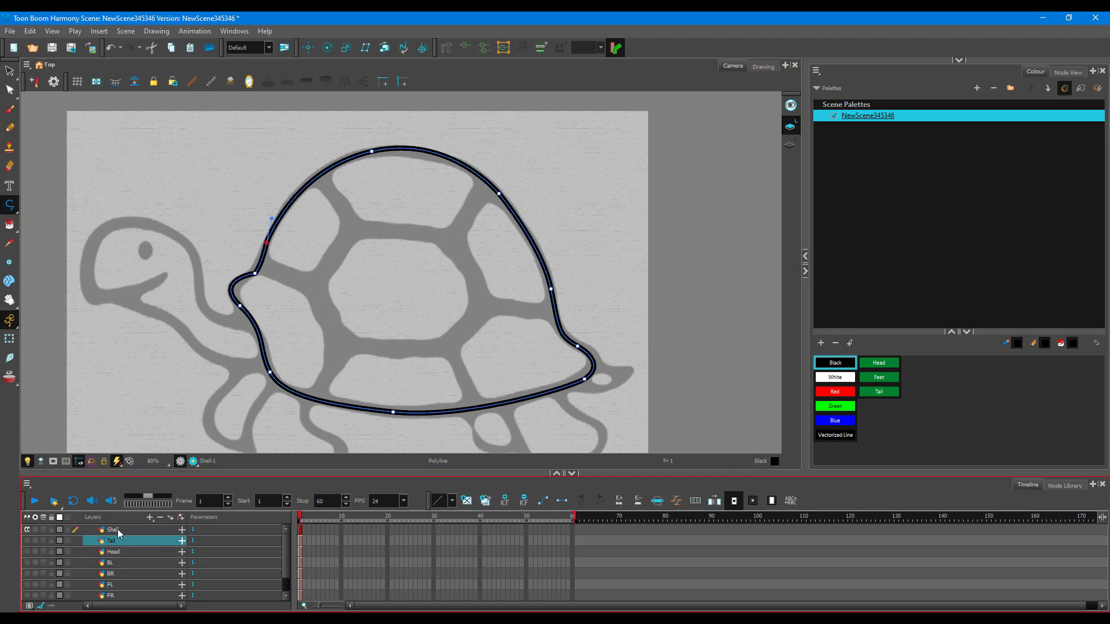
left_click(359, 233)
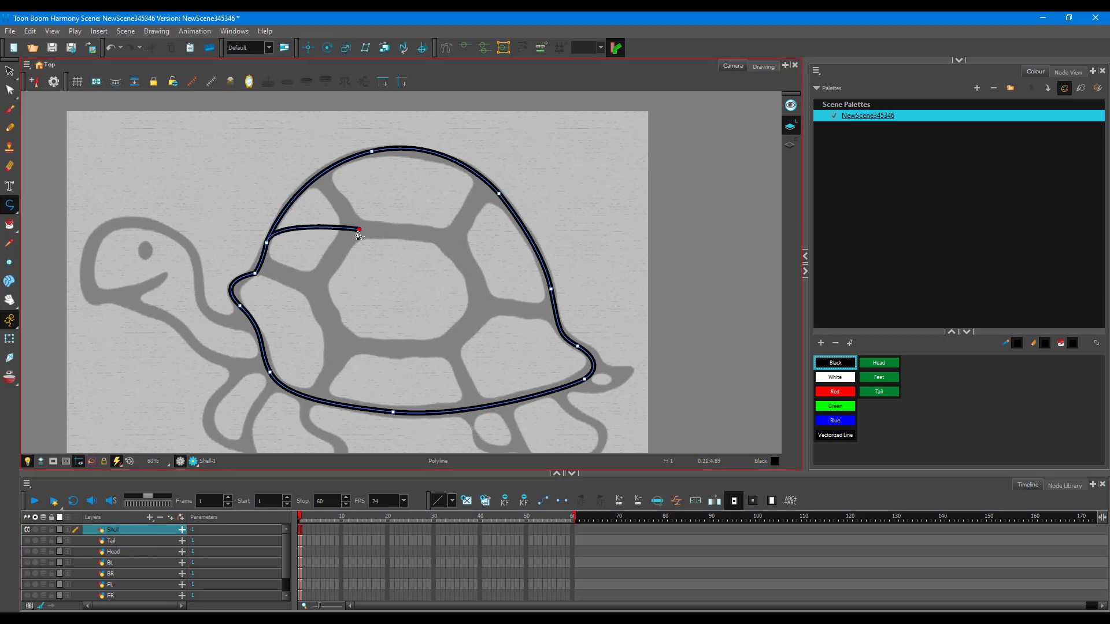
key("ctrl+z")
key("Escape")
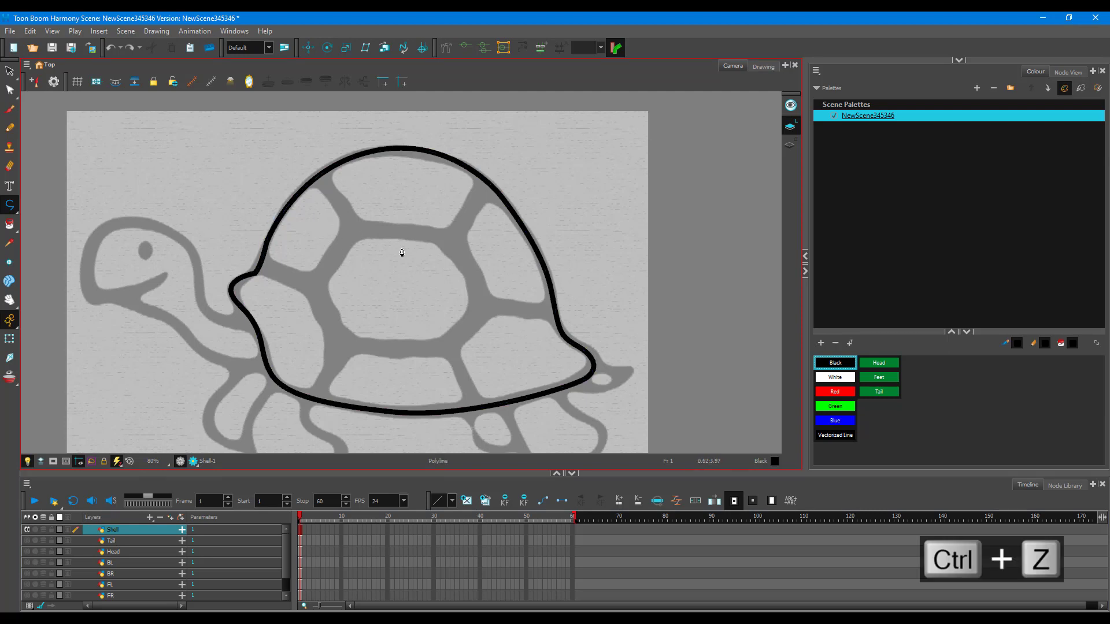
- Trace the closed central hexagon of the shell in Black and finish the polyline, undoing any stray segment
left_click(352, 230)
double_click(451, 242)
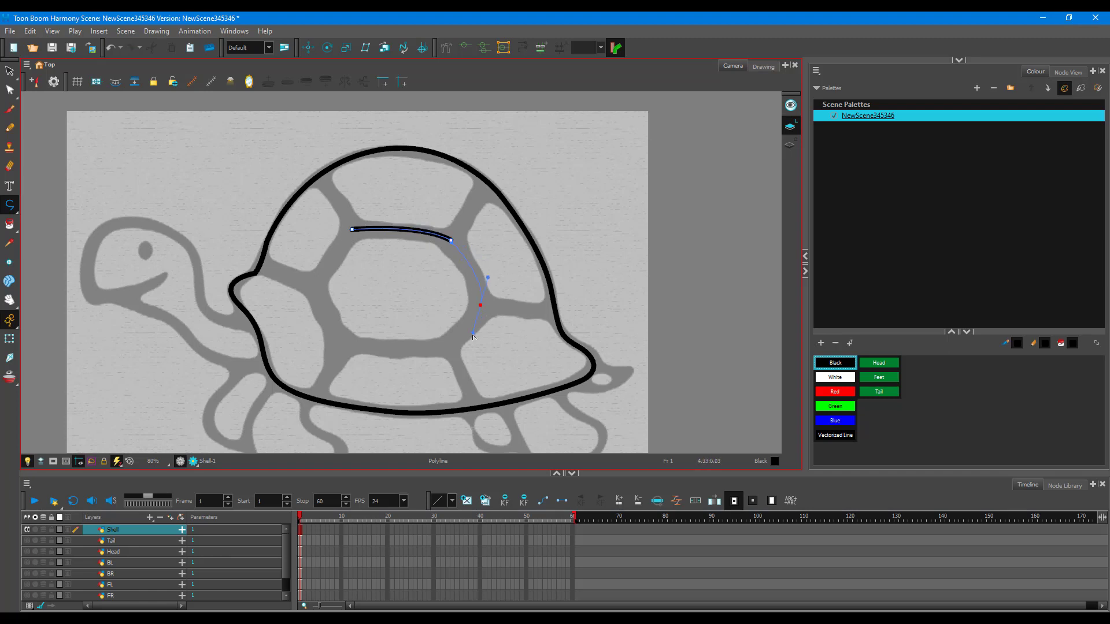
left_click_drag(473, 335, 482, 312)
left_click_drag(453, 350, 452, 348)
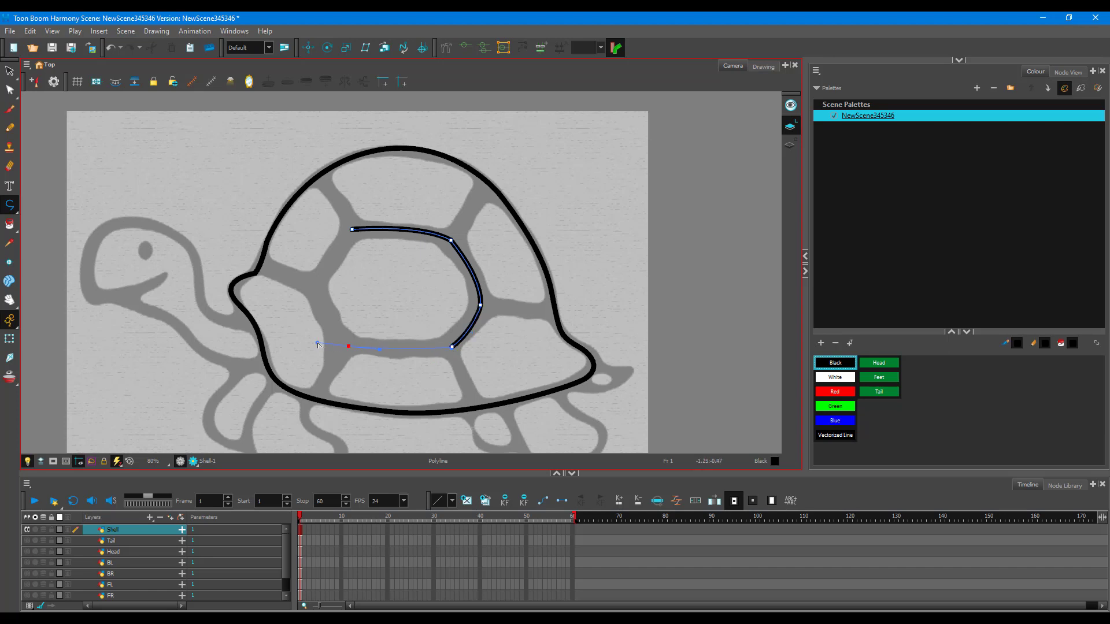
left_click(350, 348)
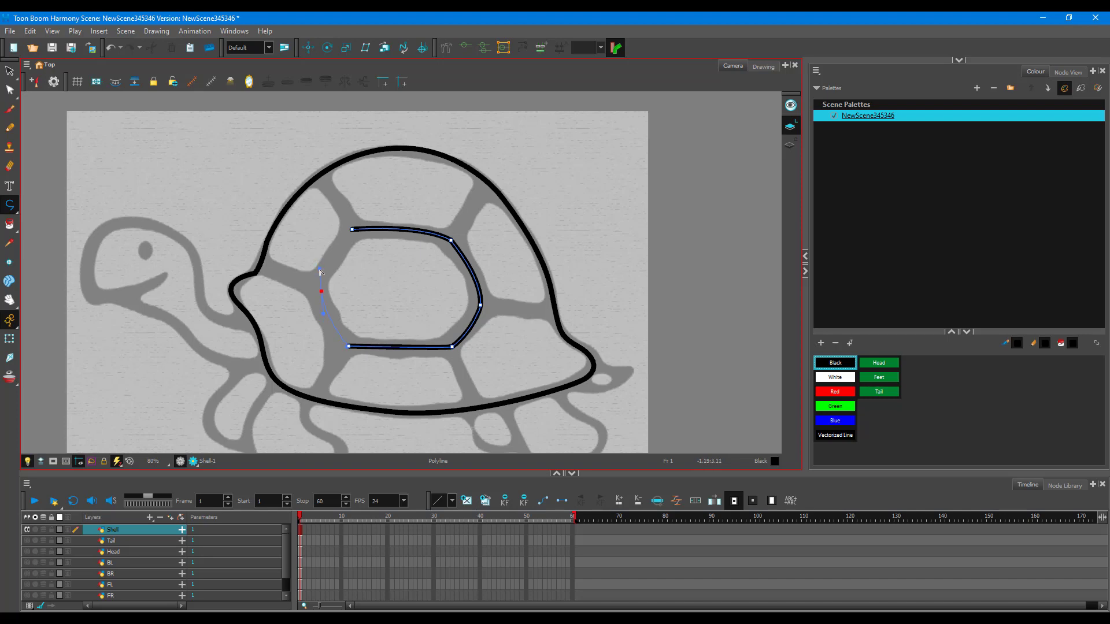
left_click(322, 293)
left_click_drag(352, 229, 379, 213)
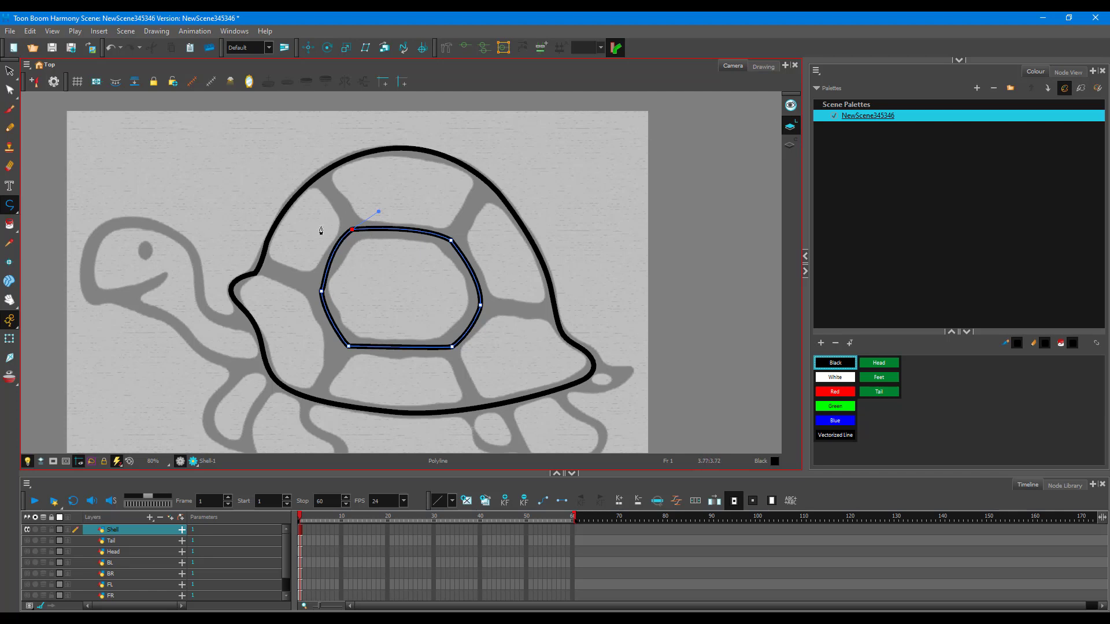
left_click(490, 187)
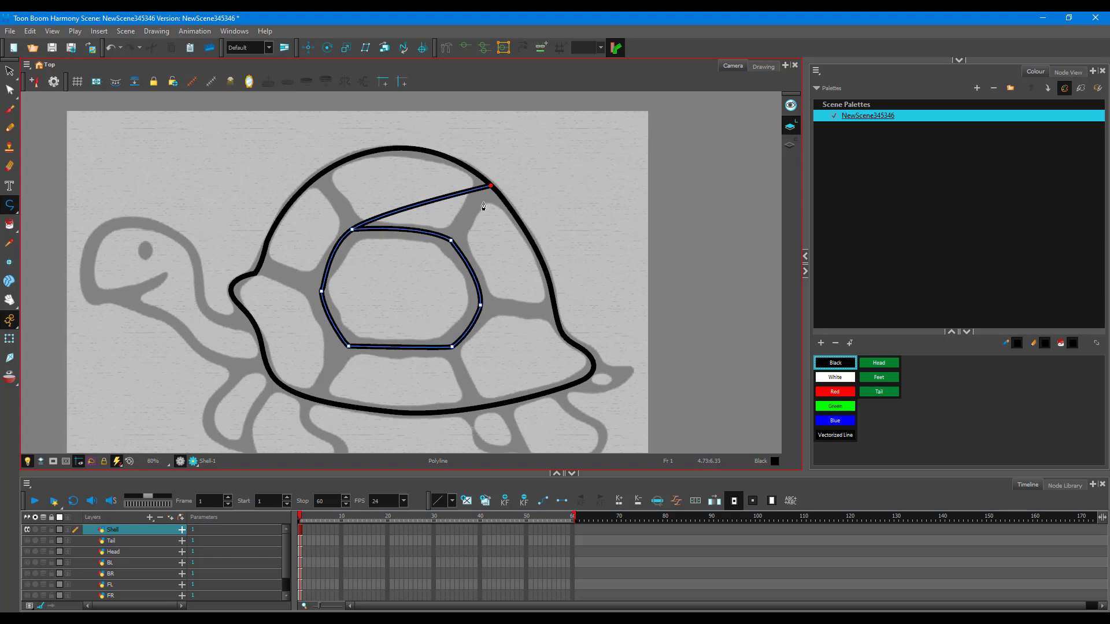
key("ctrl+z")
left_click(353, 234)
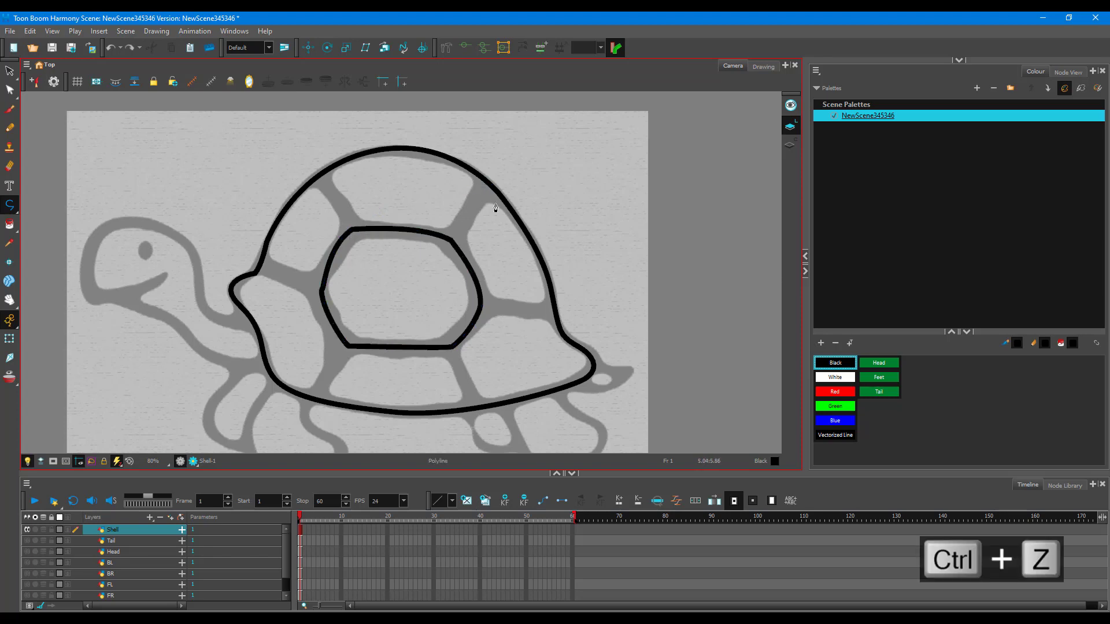
- Draw three straight divider lines from the shell outline to the central hexagon's upper-right, right and lower-right corners
left_click(488, 185)
left_click(454, 245)
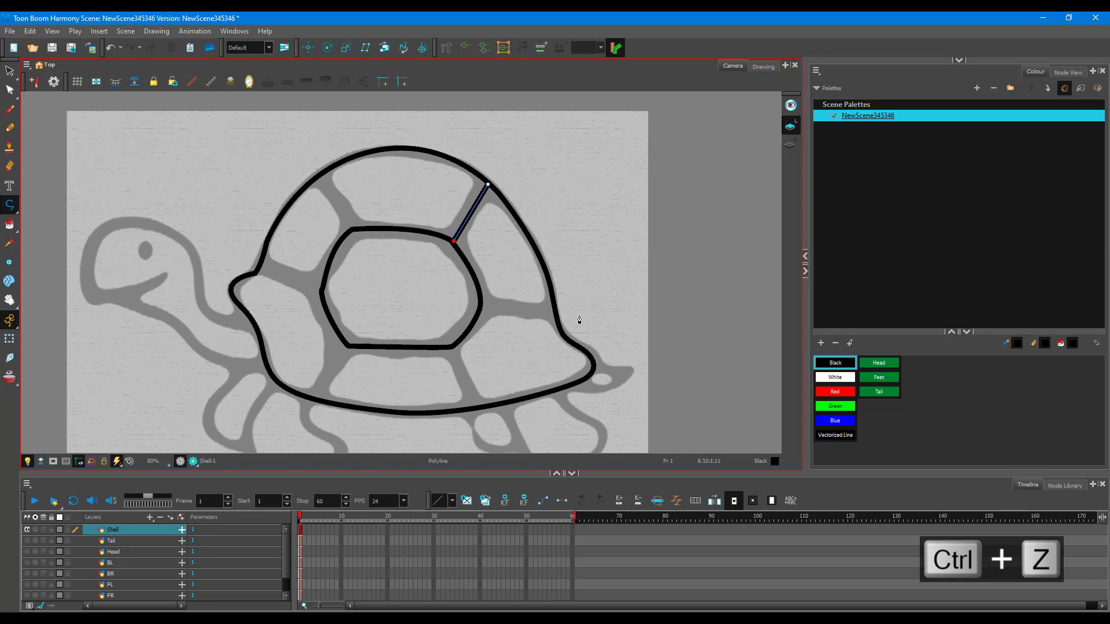
left_click(454, 245)
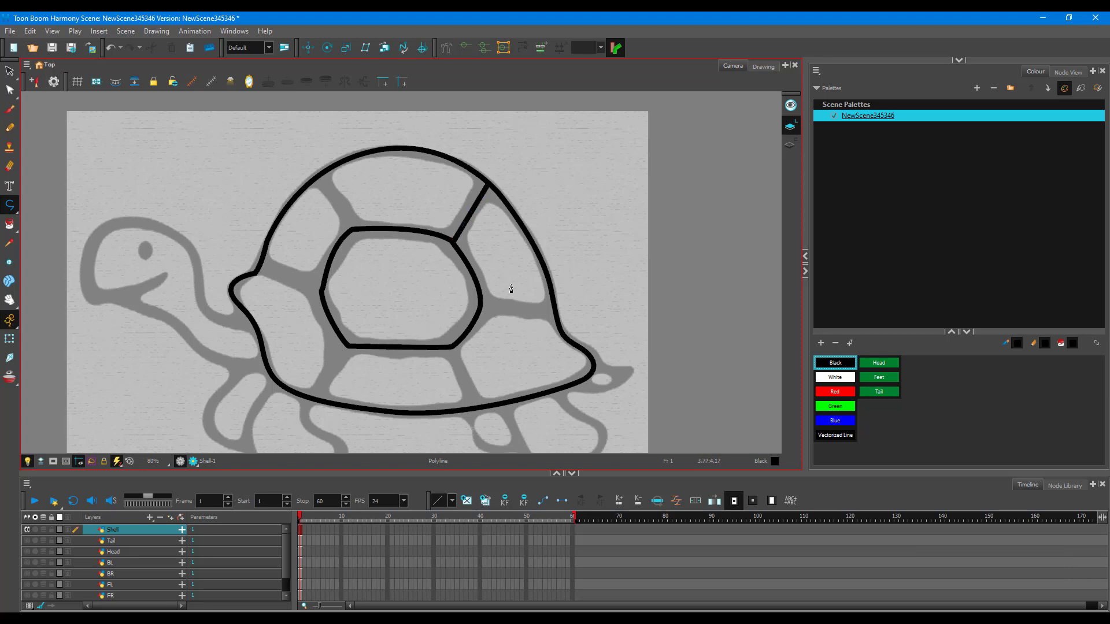
left_click(555, 313)
double_click(481, 304)
left_click(478, 411)
double_click(451, 348)
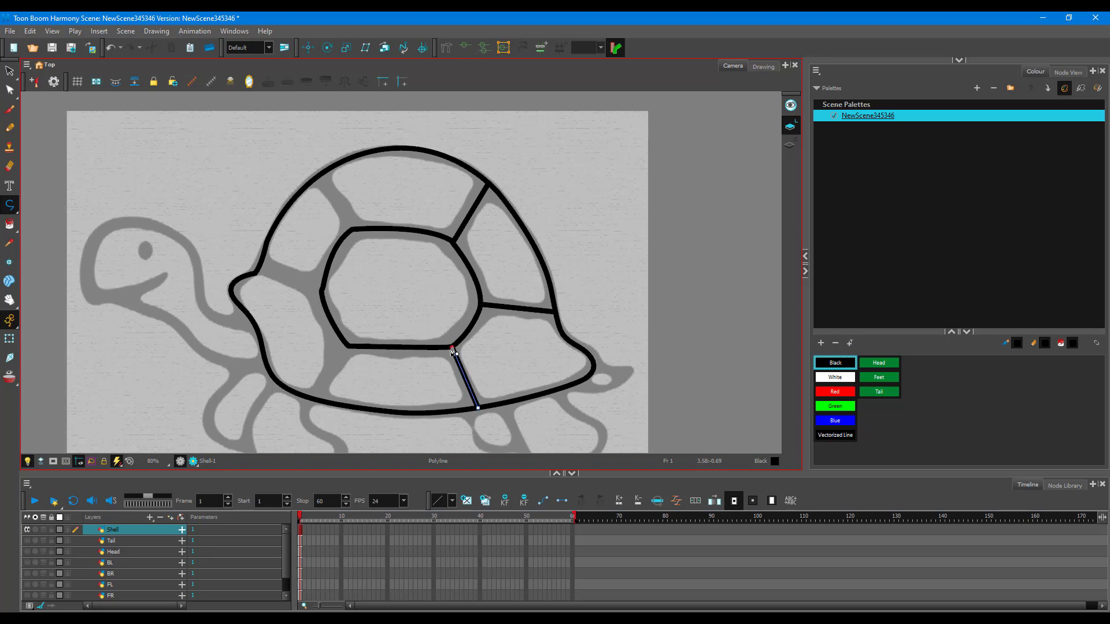
left_click(315, 402)
double_click(349, 347)
key("ctrl+z")
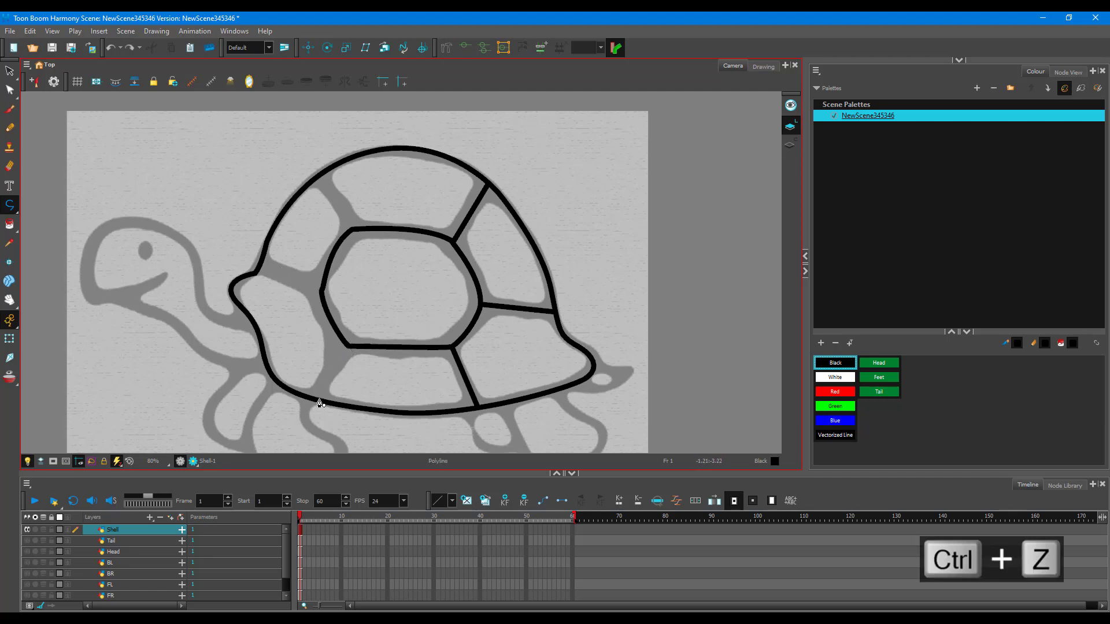
- Draw three straight divider lines from the shell outline to the central hexagon's lower-left, left and upper-left corners
left_click(320, 401)
double_click(347, 349)
left_click(263, 263)
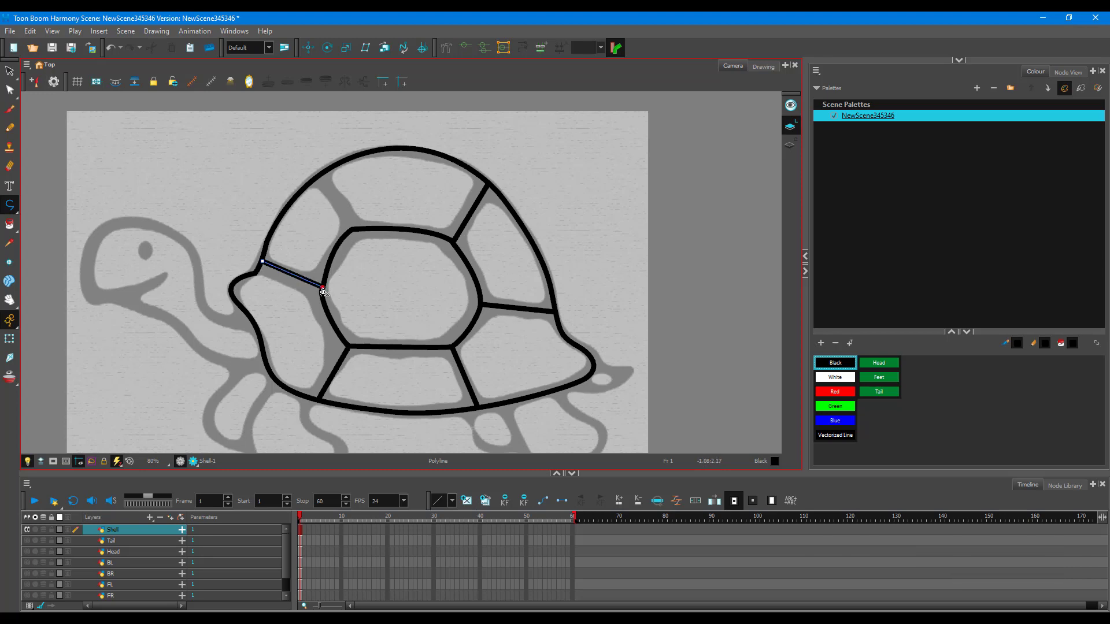
double_click(323, 289)
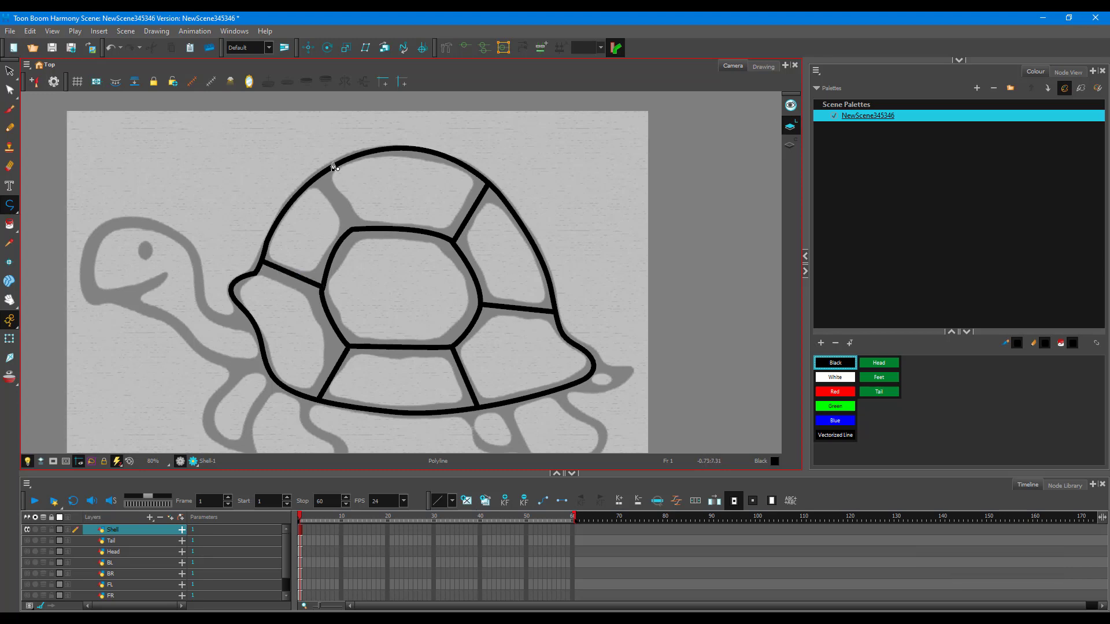
double_click(351, 230)
- Hide the turtle reference image layer to check the shell linework on its own
scroll(35, 578, "down", 1)
left_click(27, 586)
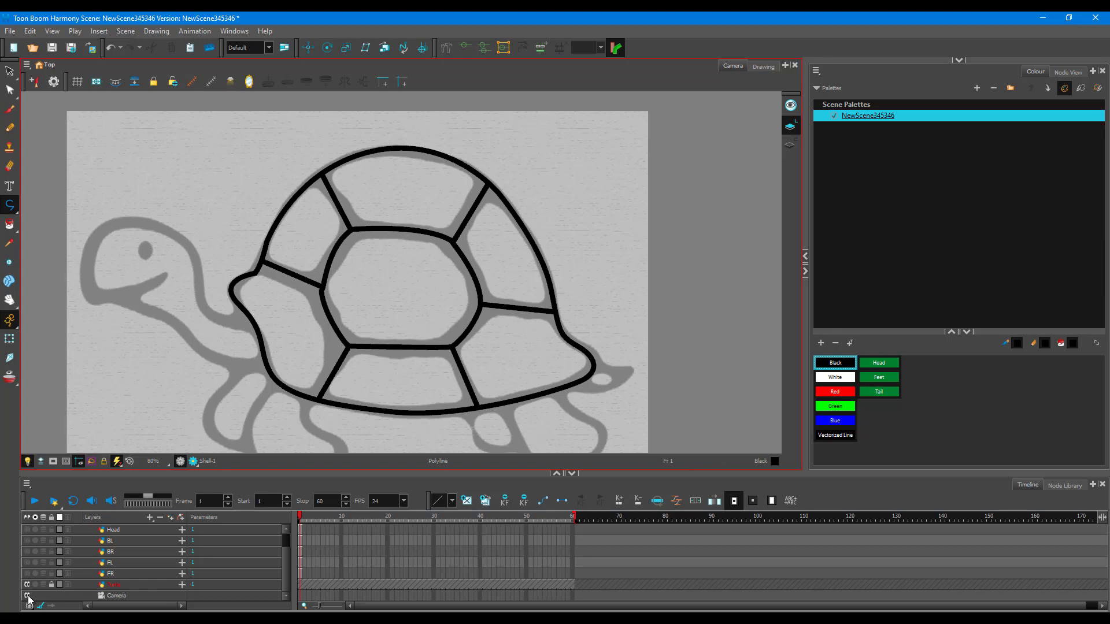
left_click(27, 585)
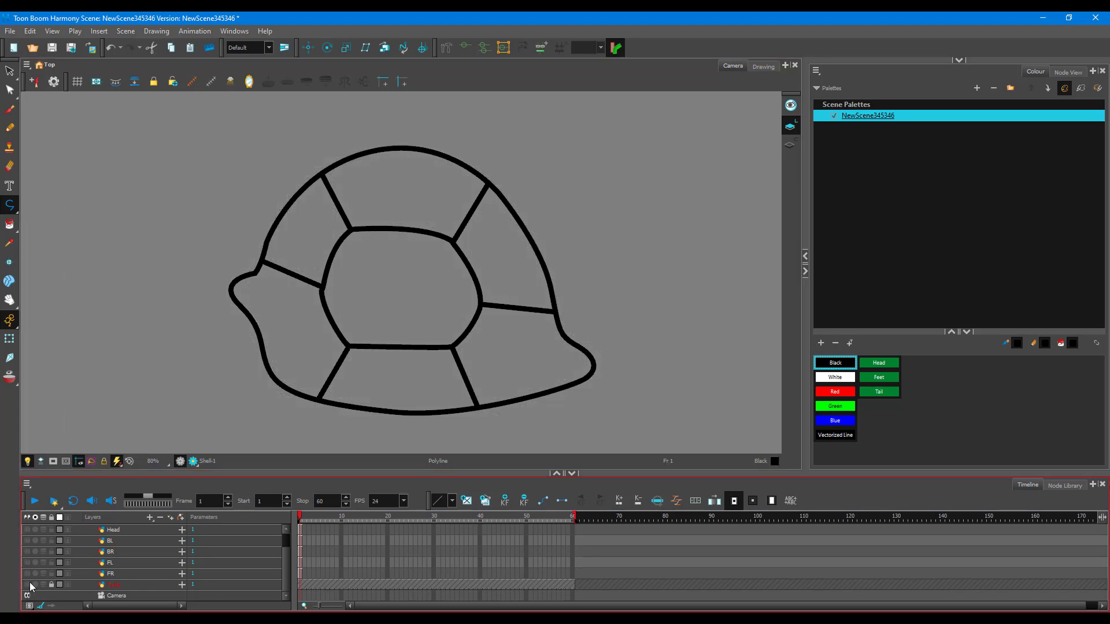
scroll(127, 563, "up", 1)
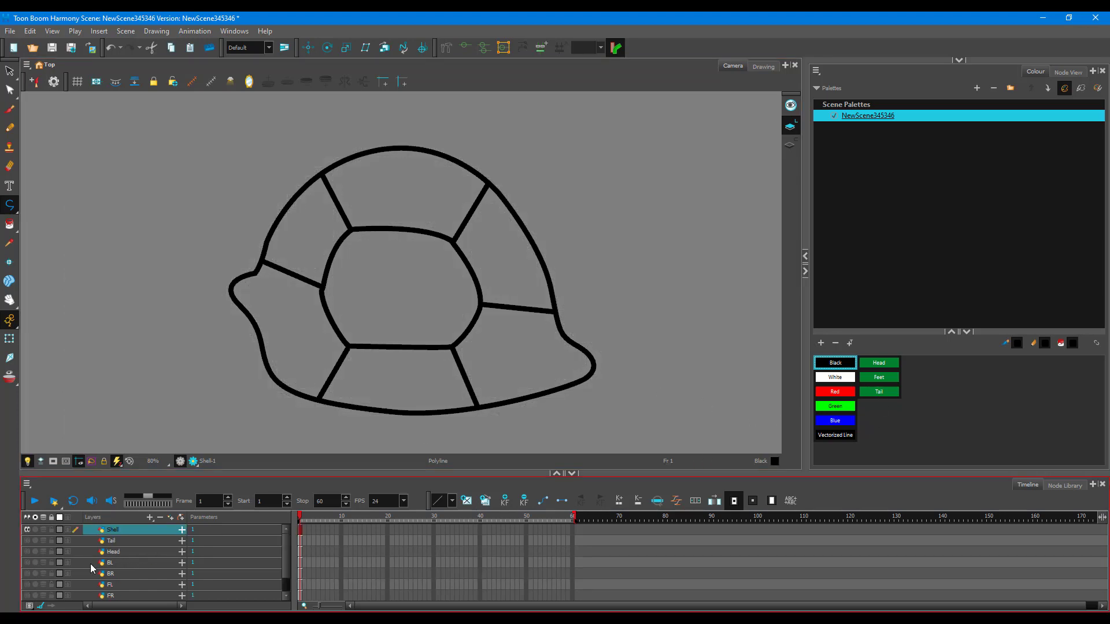
- Make the Tail, Head, BL, BR, FL and FR layers and the reference image layer visible
left_click(27, 540)
left_click(26, 552)
left_click(27, 562)
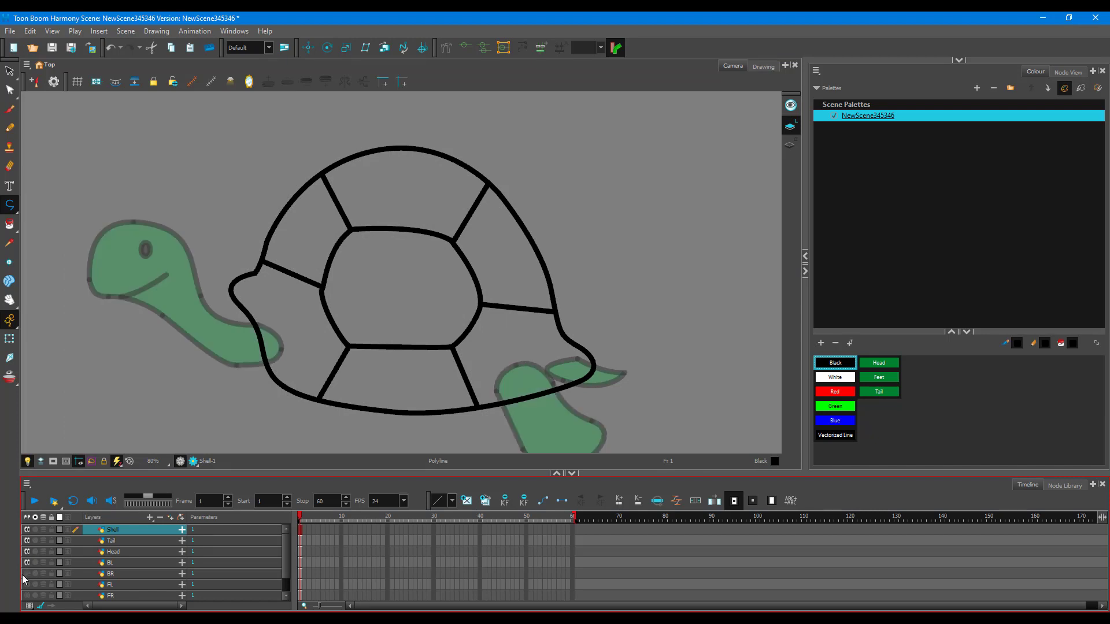
left_click(26, 573)
scroll(26, 578, "down", 1)
left_click(26, 563)
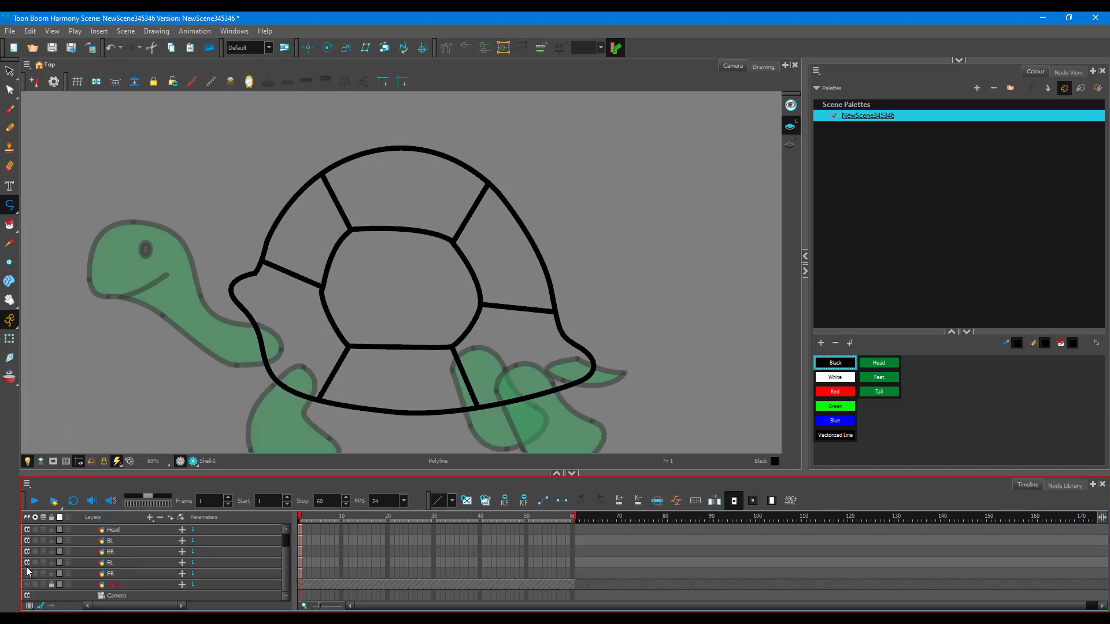
left_click(26, 573)
left_click(27, 585)
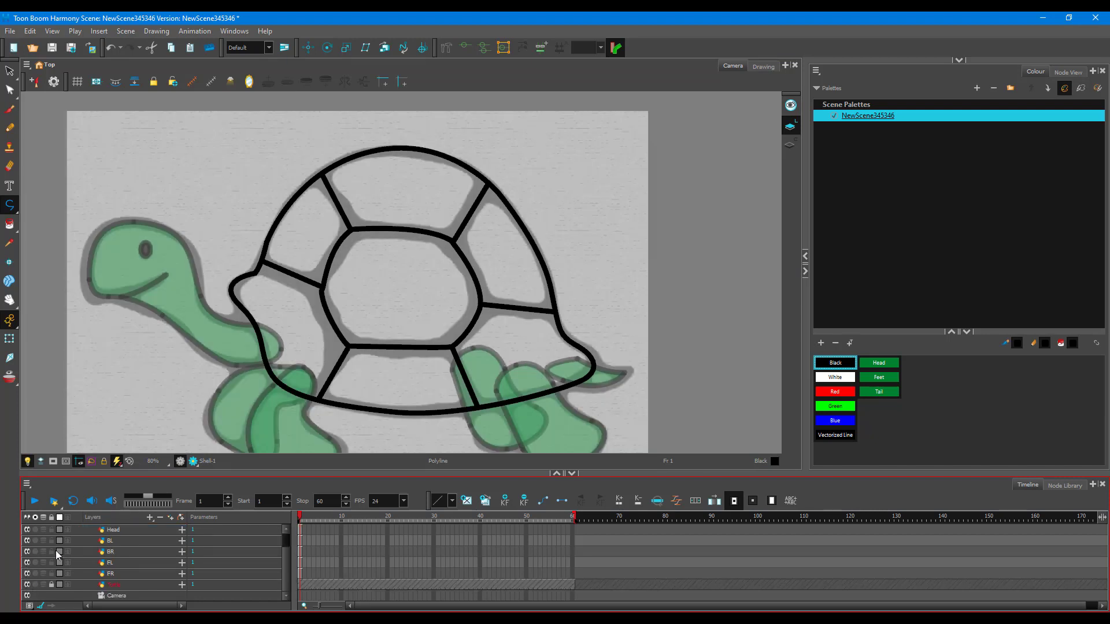
- Turn off the light table to display all layers in full colour and hide the reference image layer
left_click(27, 461)
scroll(410, 299, "down", 2)
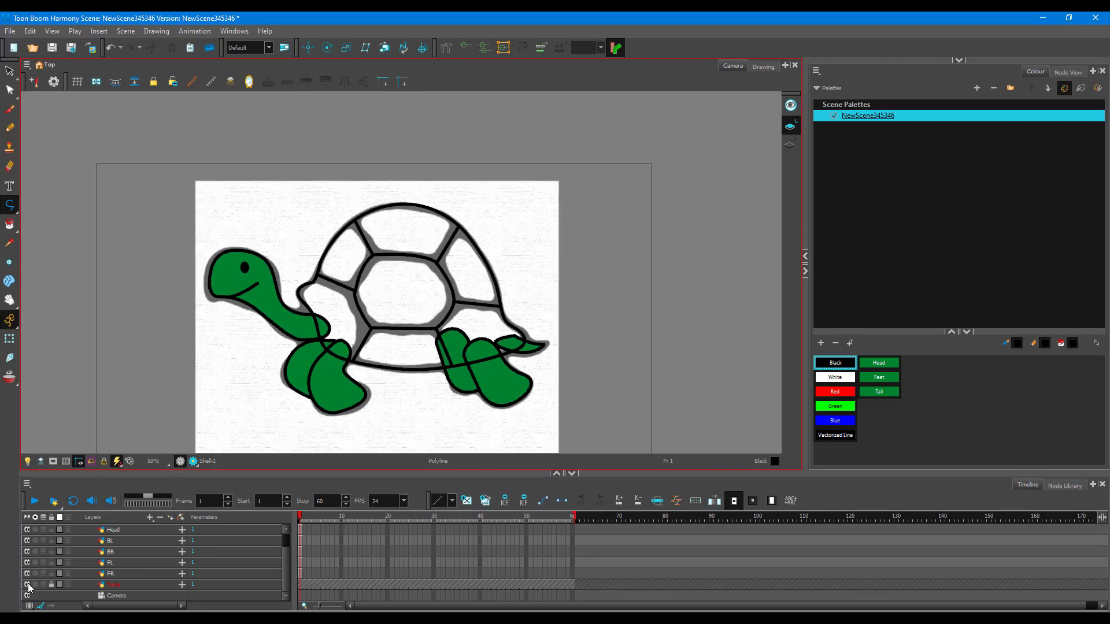
left_click(27, 584)
scroll(341, 340, "up", 1)
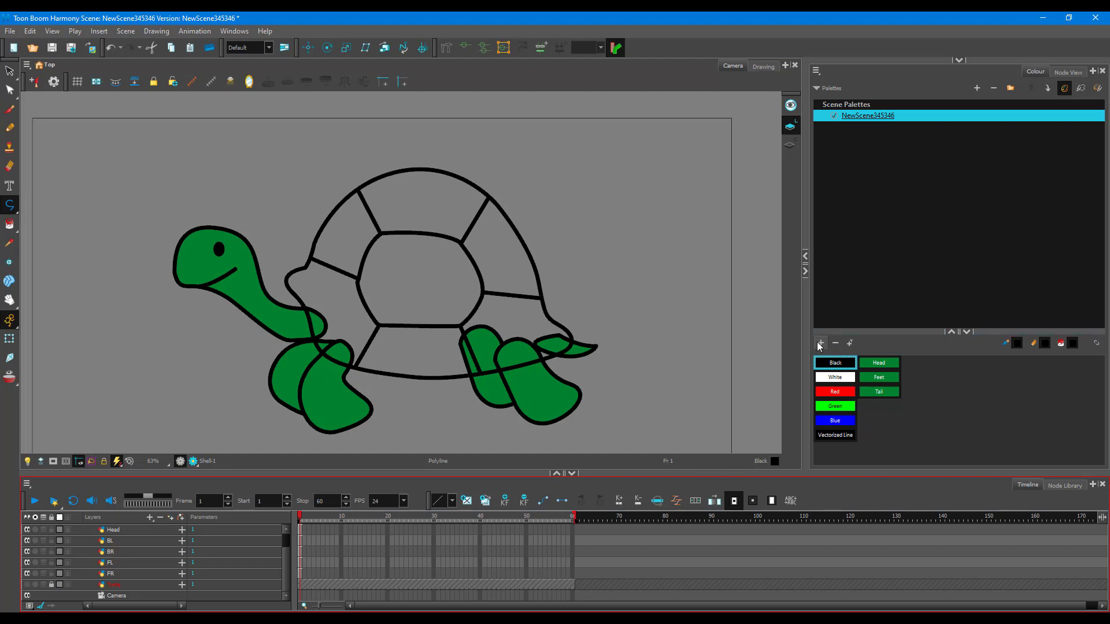
- Add a new colour to the scene palette and name it Shell
left_click(821, 342)
double_click(874, 408)
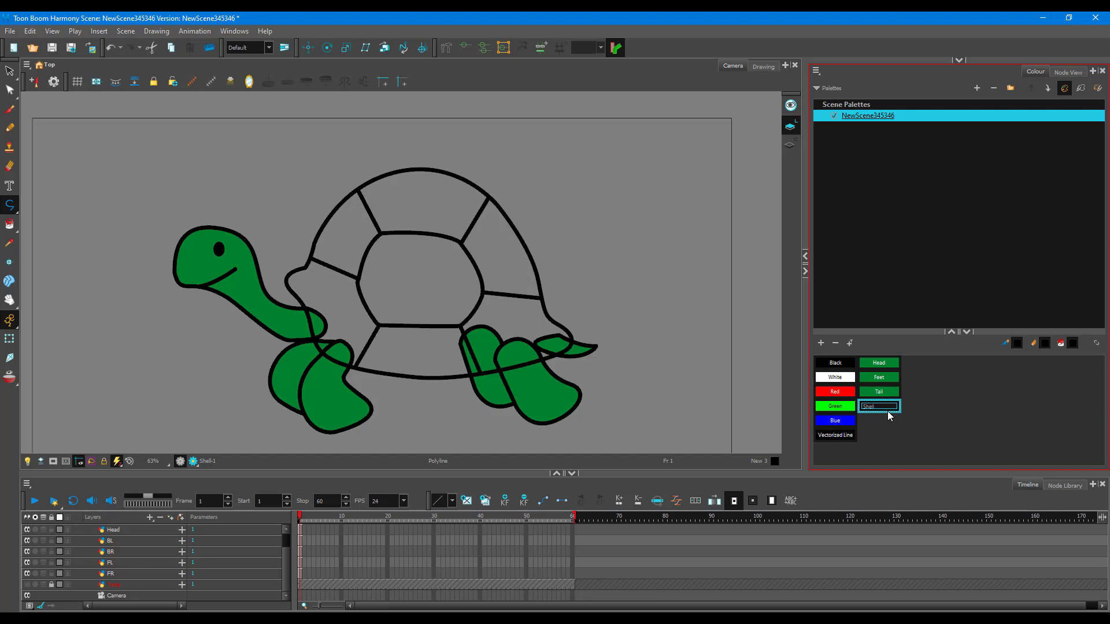
type("Shell")
key("Tab")
- Edit the Shell swatch to a solid olive green in the Colour Picker and close the picker
right_click(884, 411)
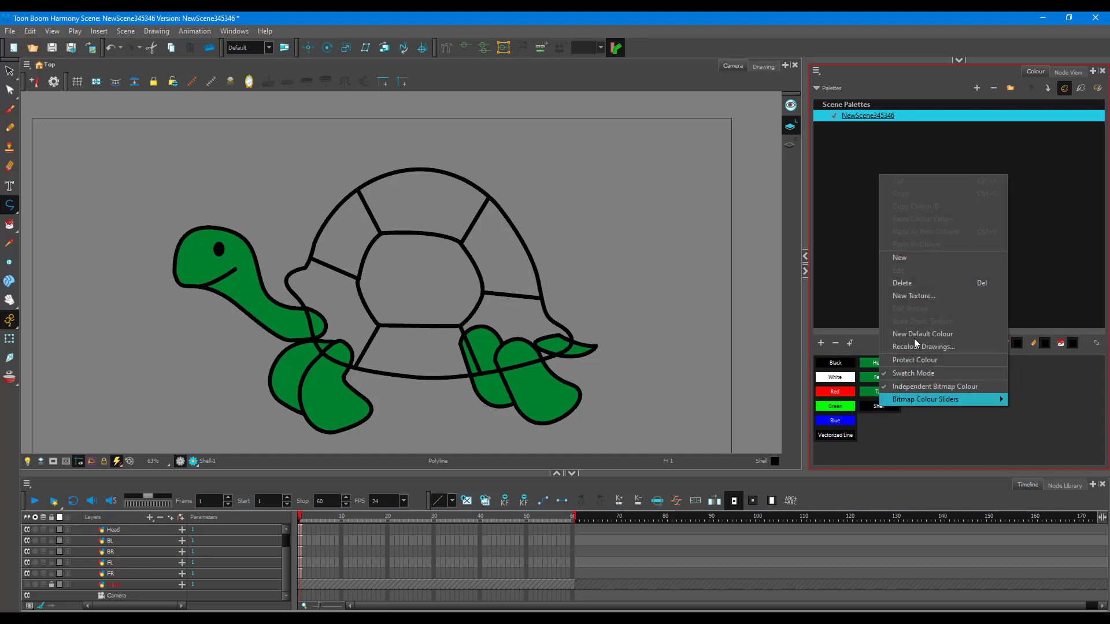
left_click(889, 412)
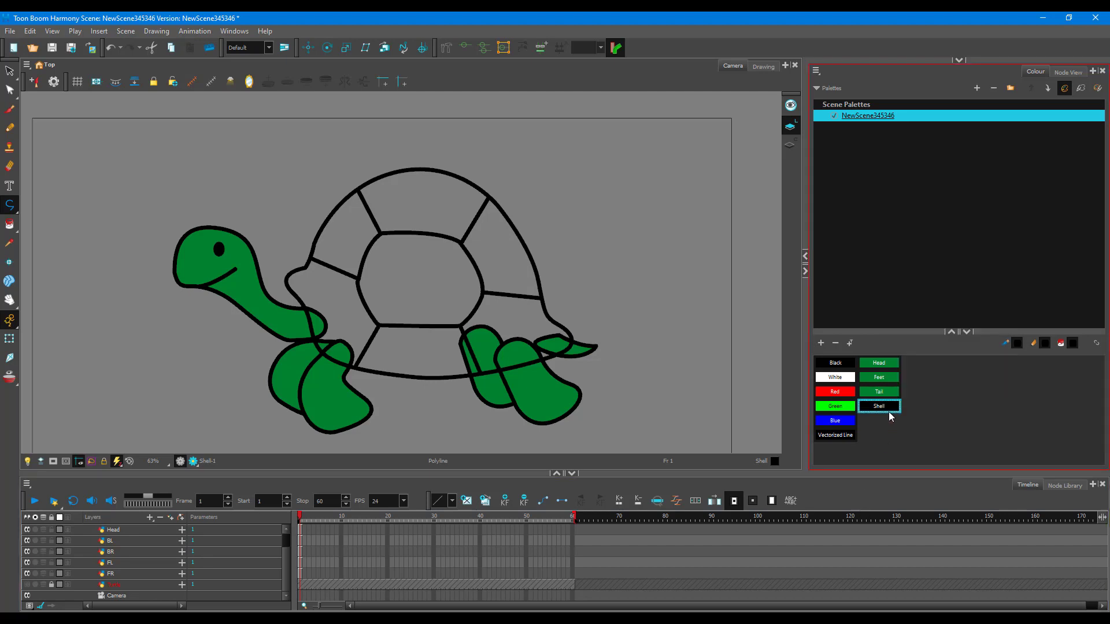
right_click(889, 412)
left_click(935, 273)
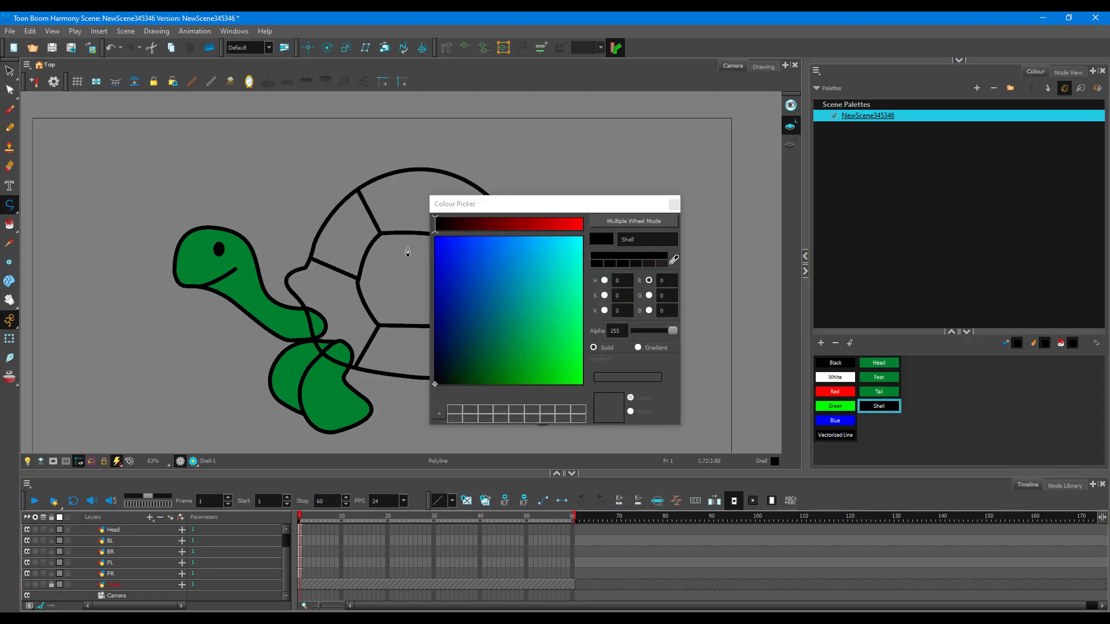
left_click(509, 364)
left_click(507, 223)
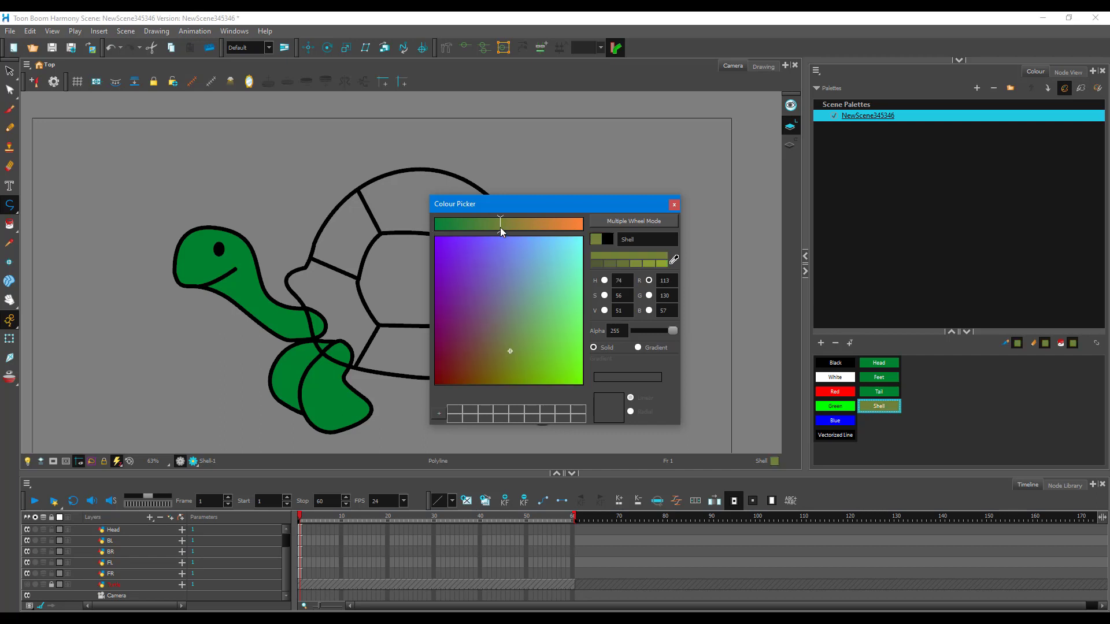
left_click(674, 205)
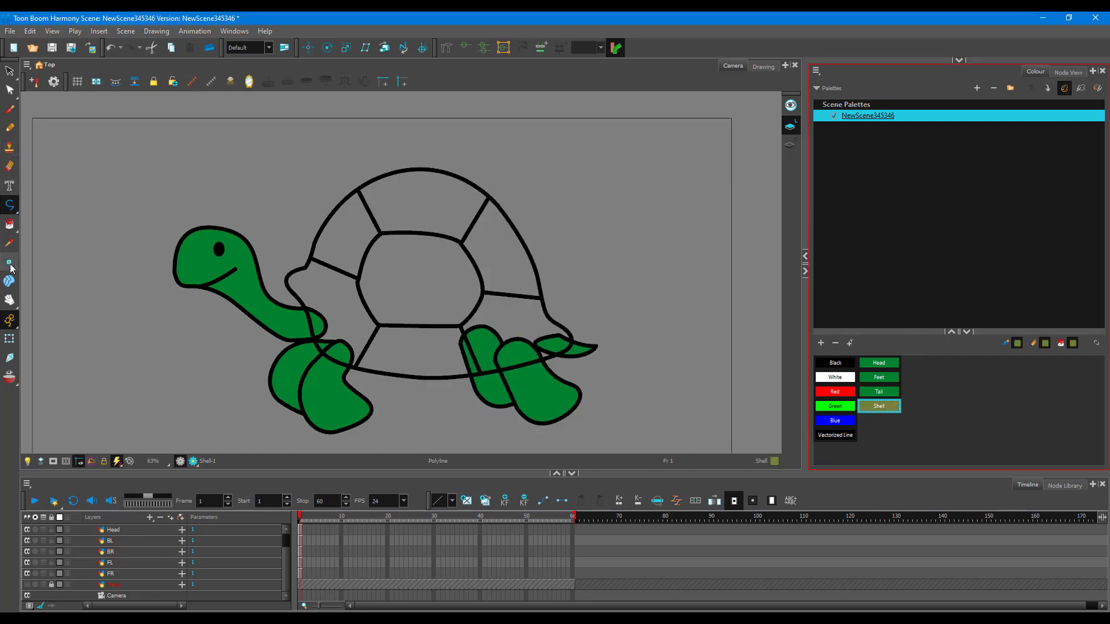
- Fill all the shell's sections and the central hexagon with the Shell colour using the Paint tool
left_click(9, 224)
left_click(422, 354)
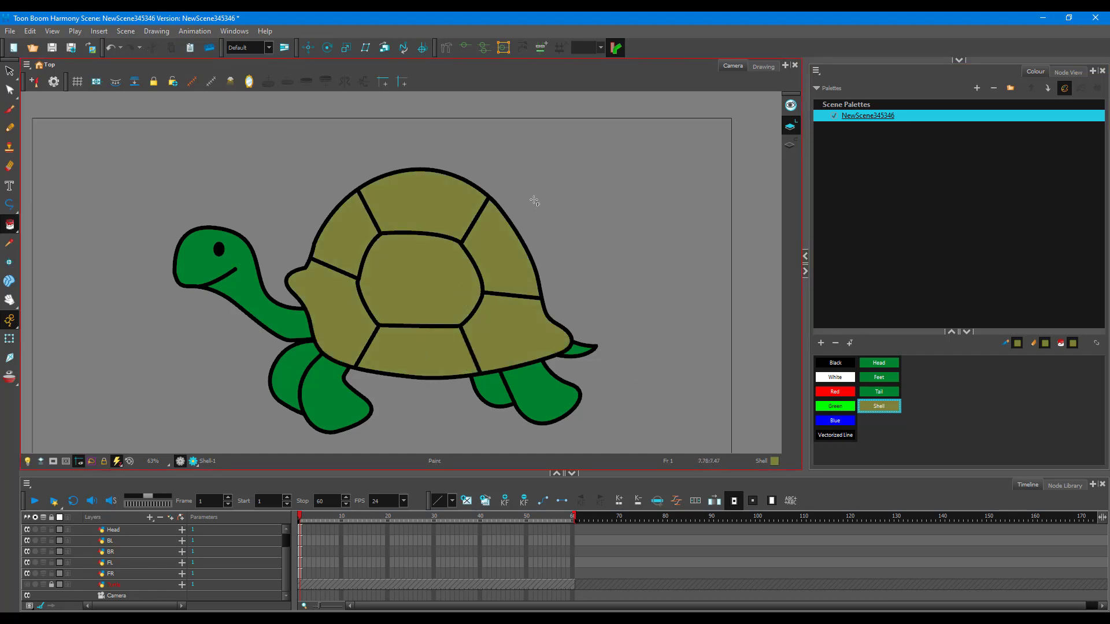
left_click(9, 71)
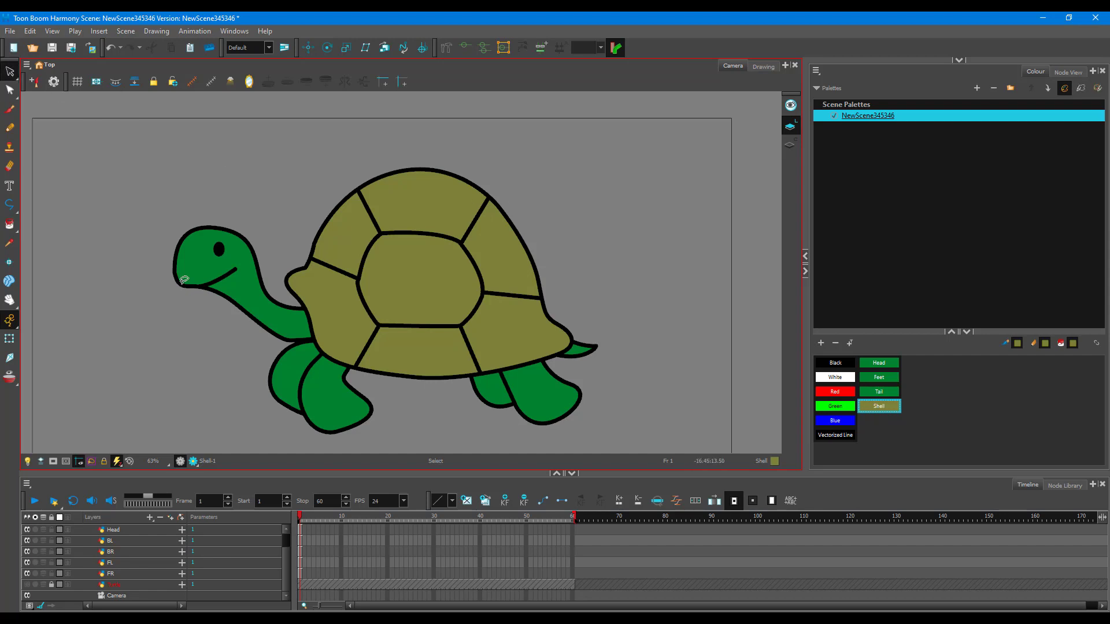
- Move the Head layer's pivot from the shell to the base of the neck using the Translate tool
scroll(143, 539, "up", 2)
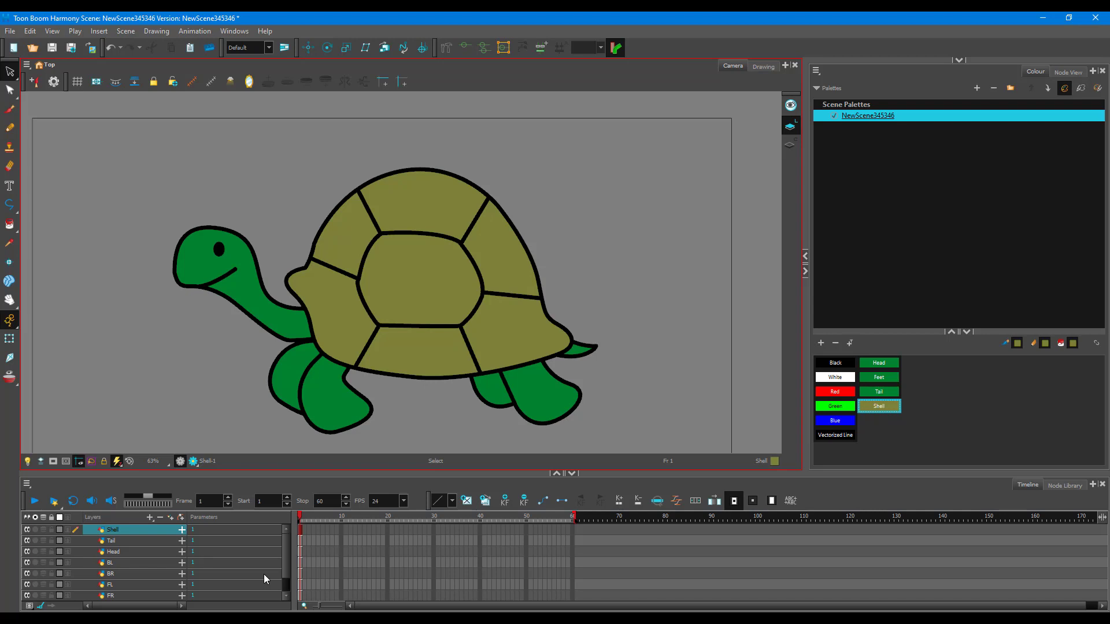
left_click(119, 553)
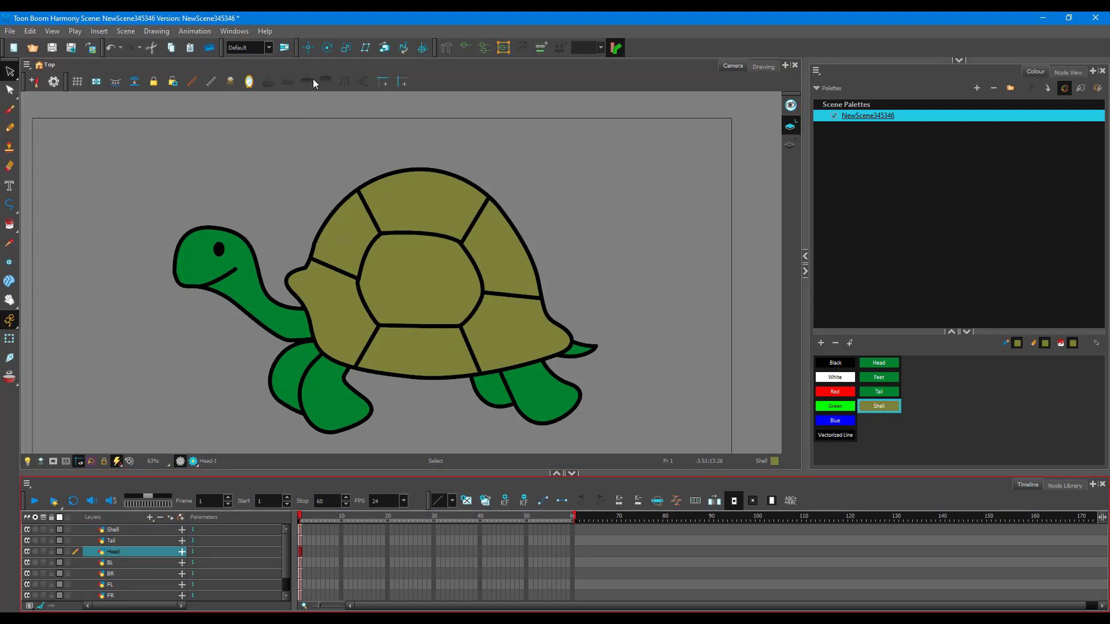
left_click(312, 47)
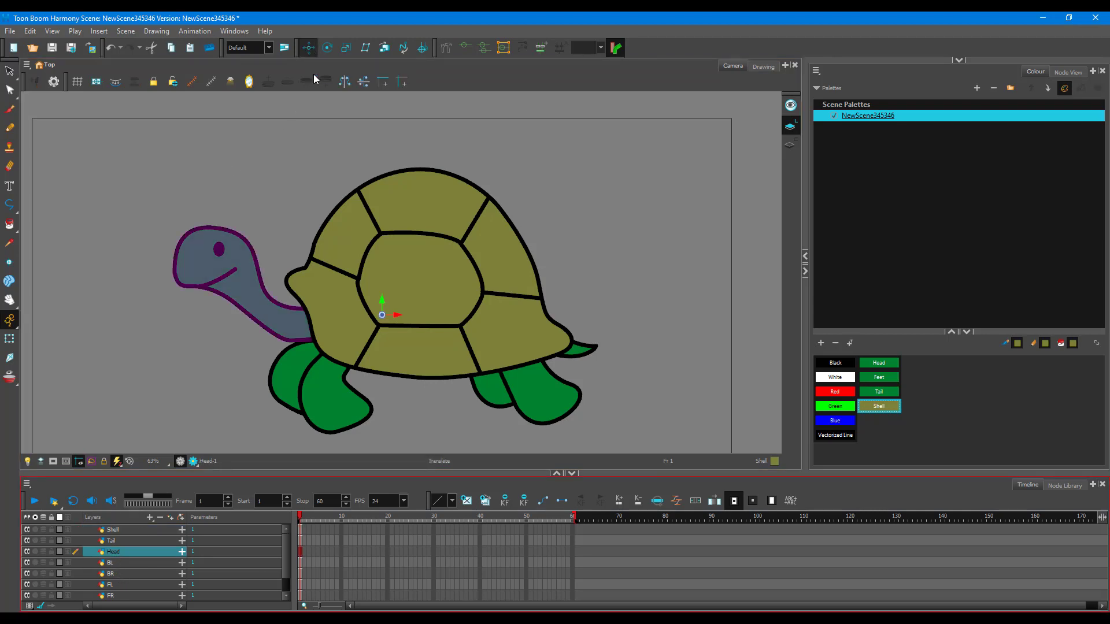
left_click_drag(382, 314, 320, 326)
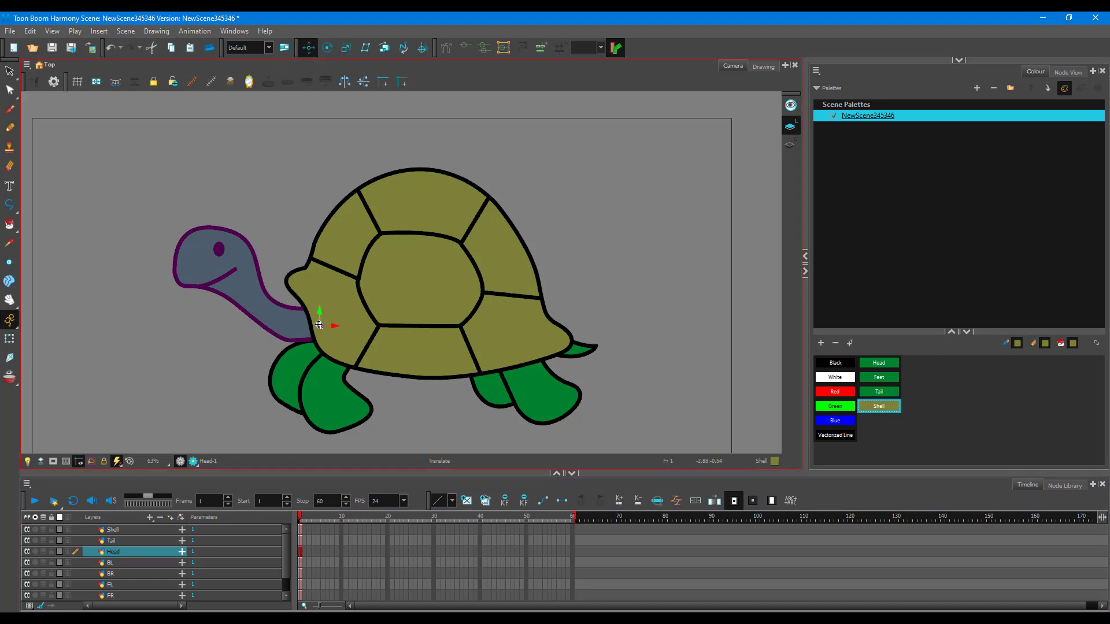
- Test rotating the head slightly upward about its neck pivot with the Transform tool and undo the rotation
left_click(10, 339)
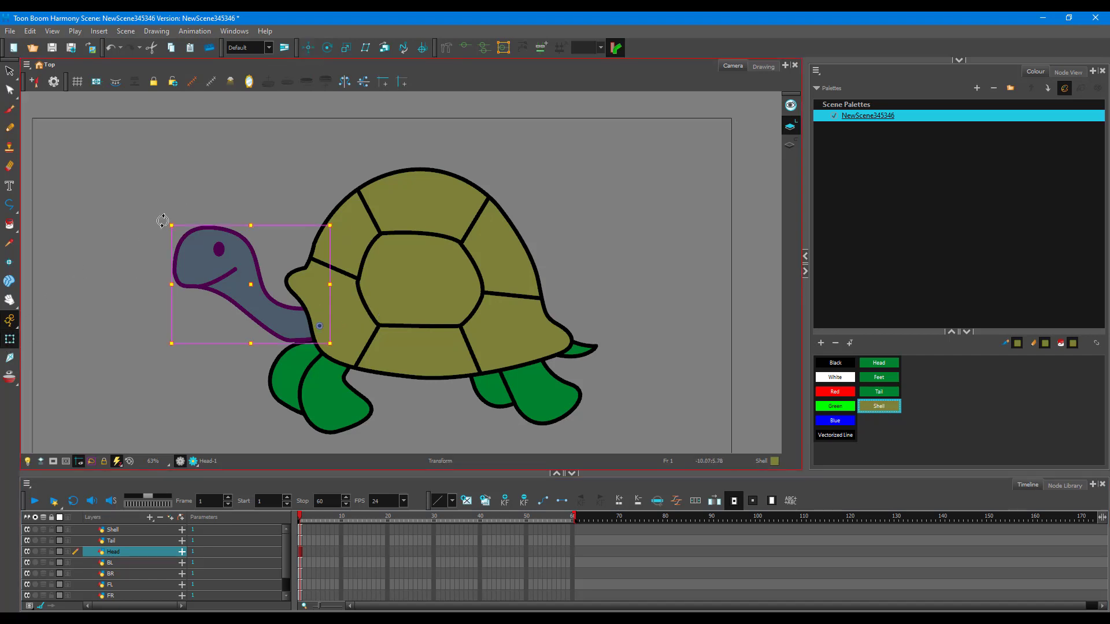
mouse_move(164, 224)
left_mouse_down()
mouse_move(184, 203)
mouse_move(166, 231)
mouse_move(216, 200)
mouse_move(174, 267)
mouse_move(211, 237)
left_mouse_up()
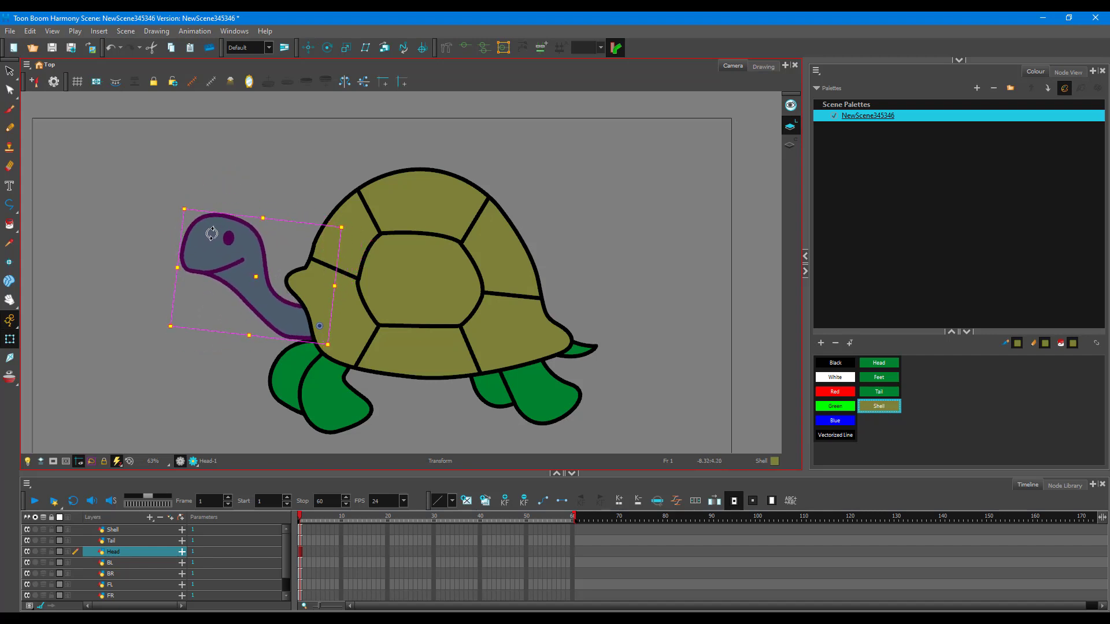
key("ctrl+z")
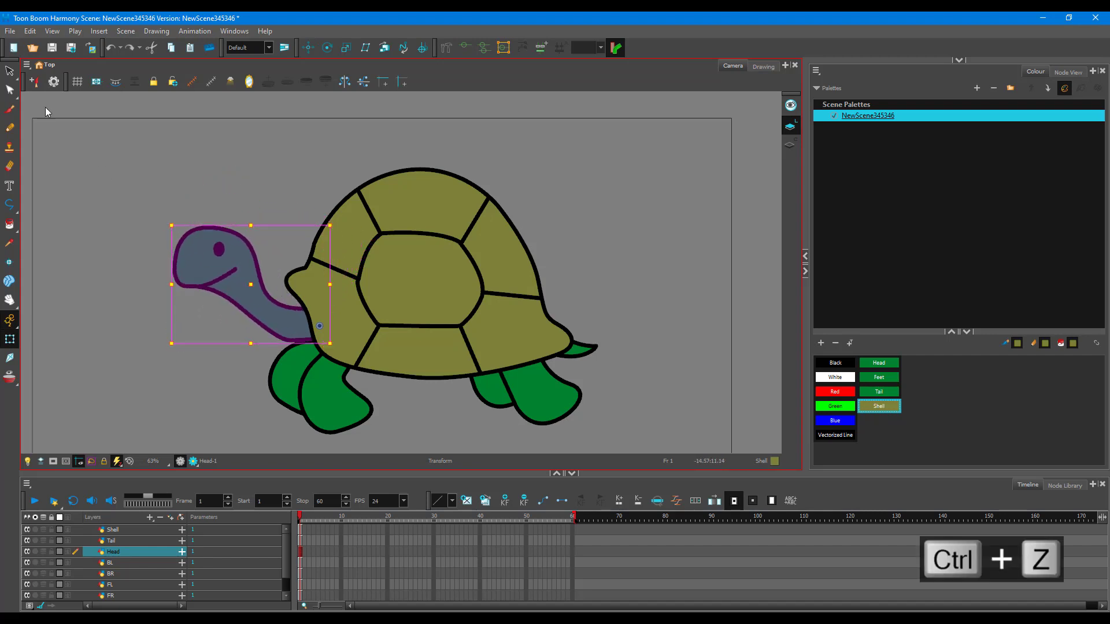
left_click(9, 71)
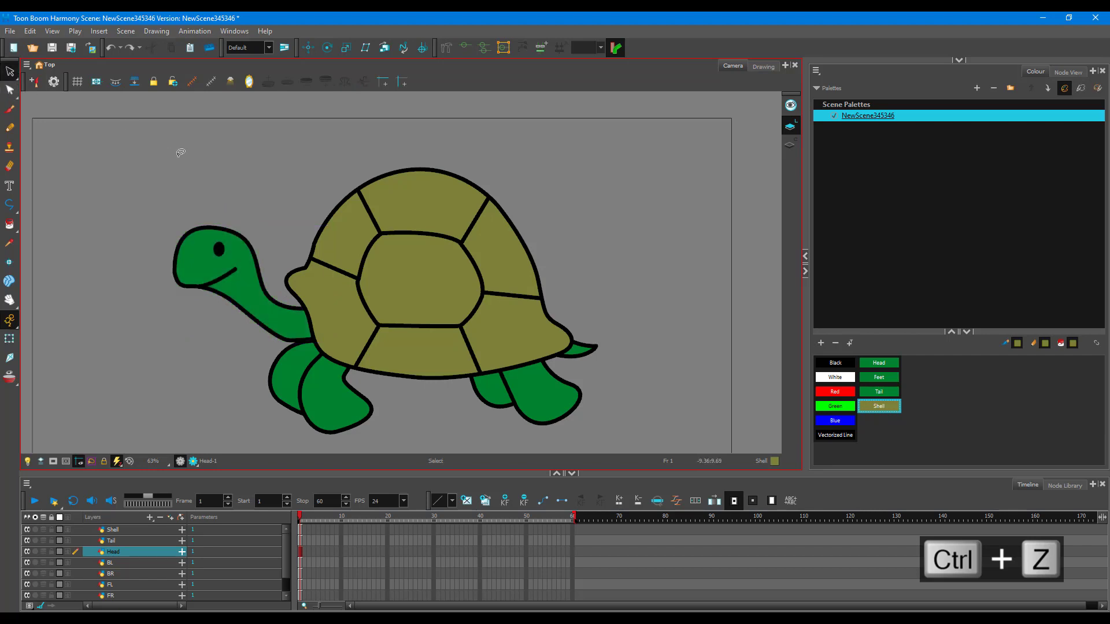